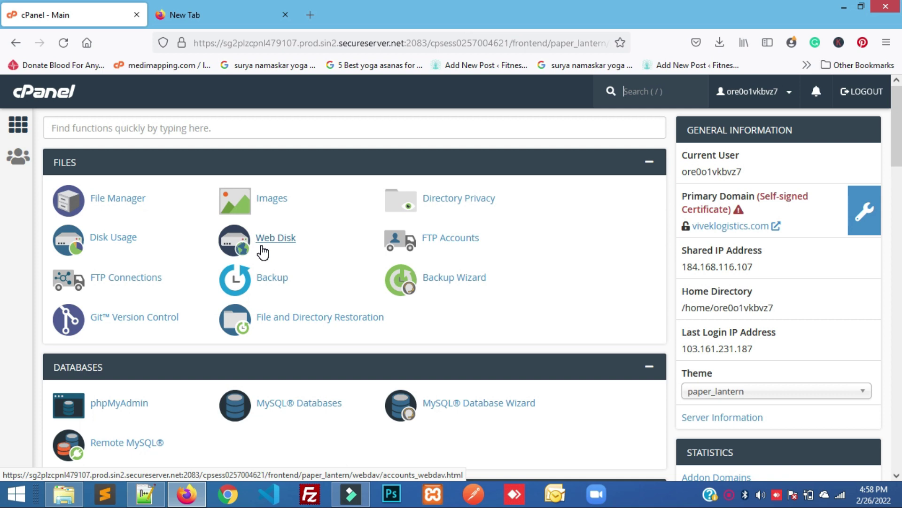
Find MySQL Databases with the 'dat' search in cPanel and open it
left_click(175, 130)
type("dat")
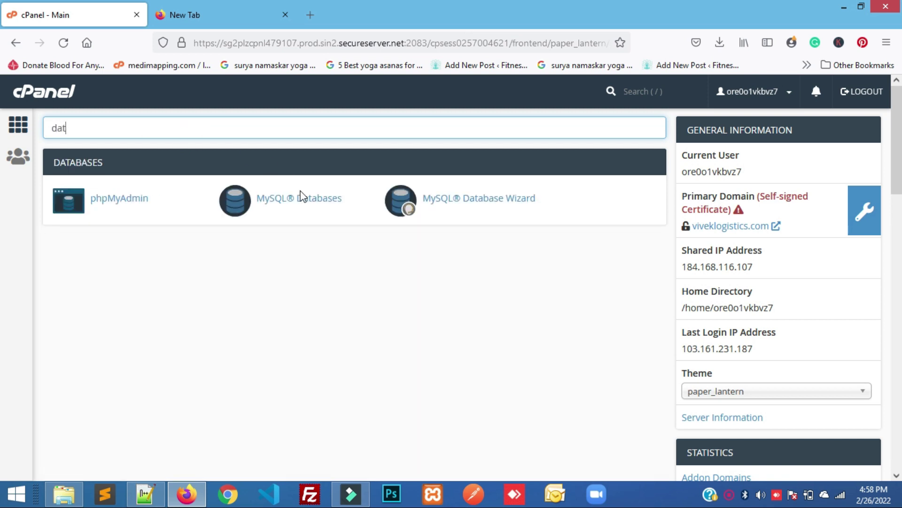
left_click(301, 200)
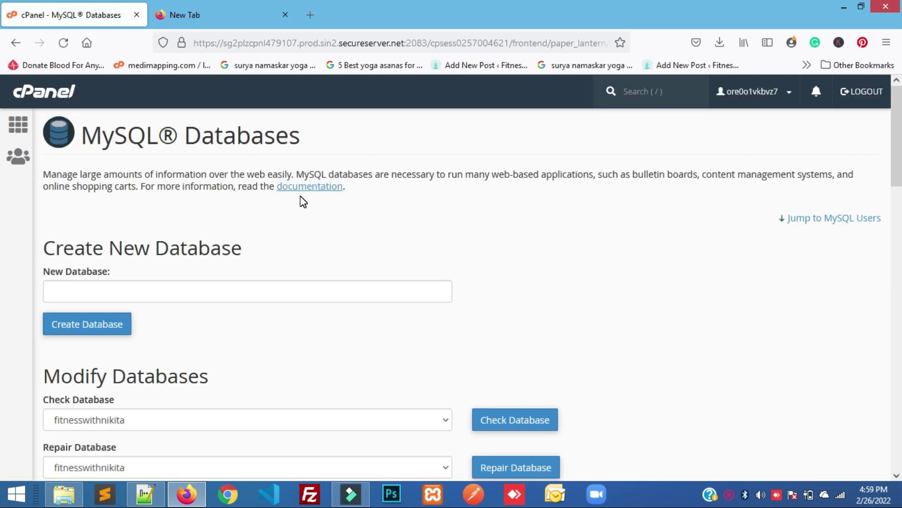
Create the new database first_blog, then return to the MySQL Databases form
left_click(108, 298)
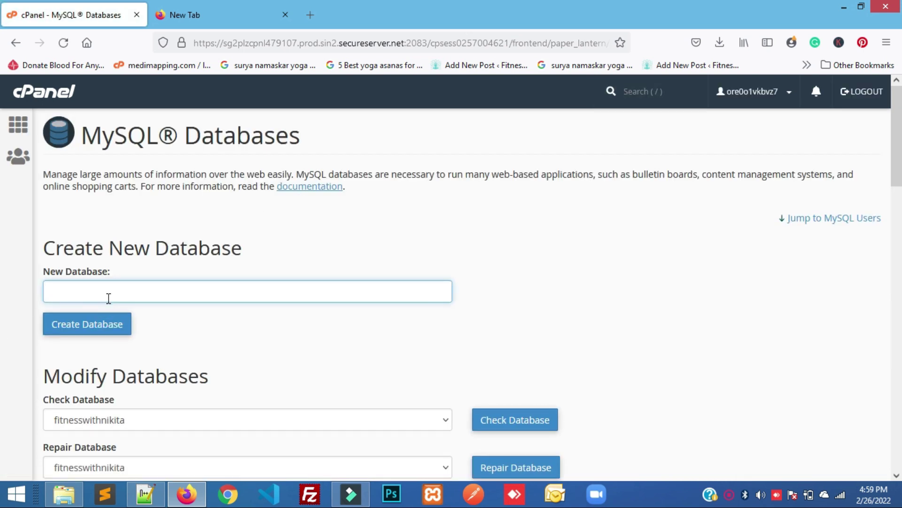
type("First")
key("BackSpace")
key("BackSpace")
key("BackSpace")
key("BackSpace")
key("BackSpace")
type("first_blog")
left_click(80, 333)
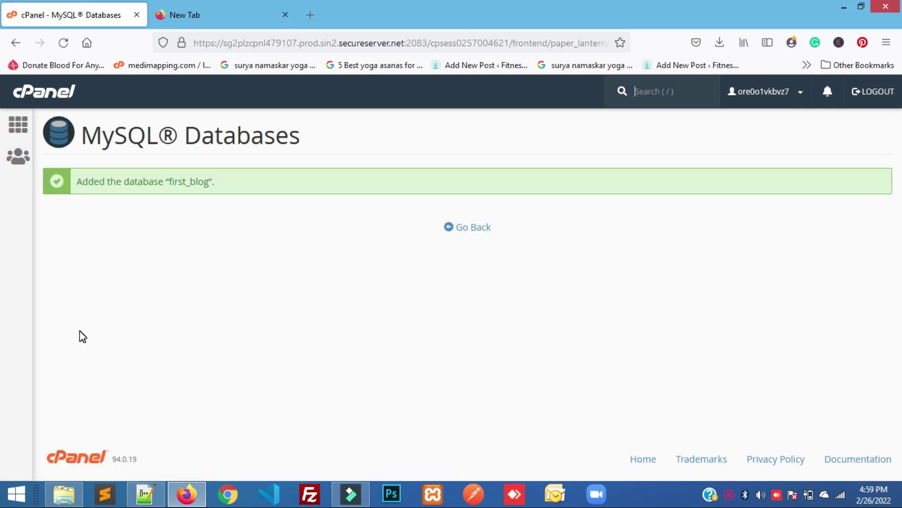
left_click(469, 228)
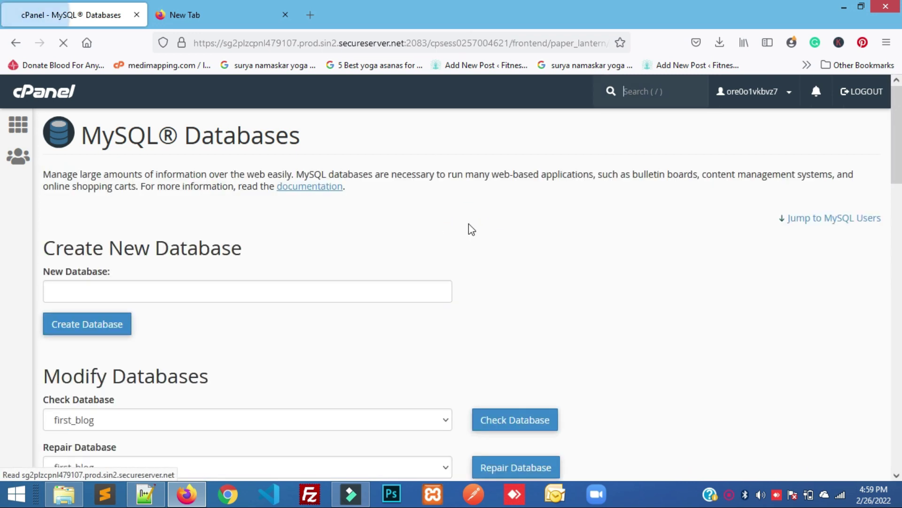
Enter first_blog as the username in the Add New User form
scroll(321, 298, "down", 10)
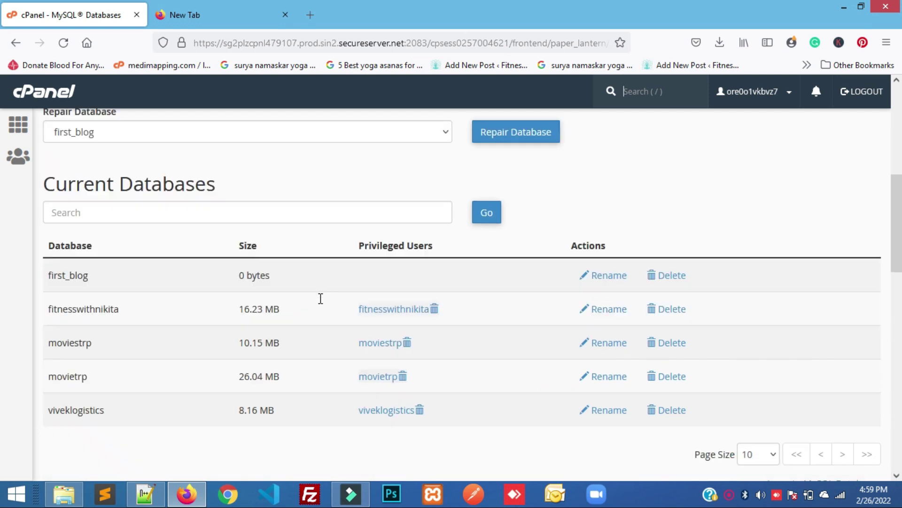
scroll(321, 304, "down", 4)
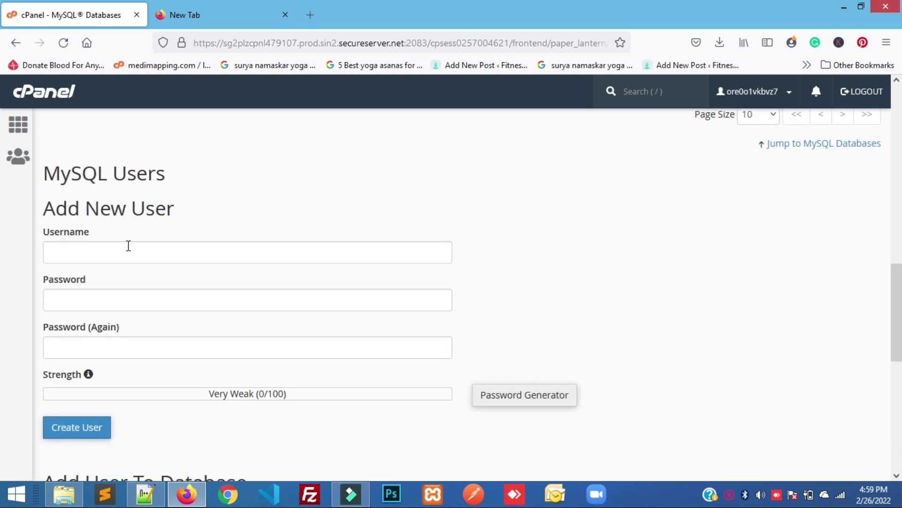
left_click(116, 247)
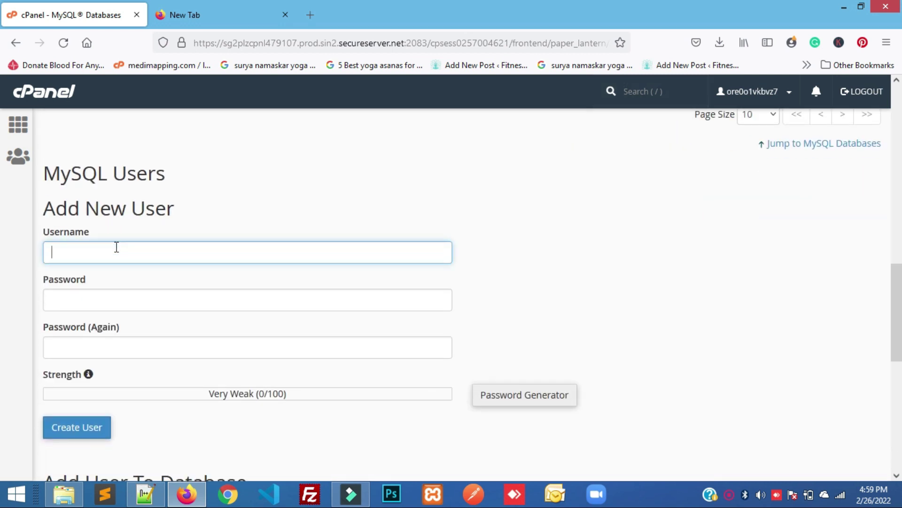
left_click(296, 144)
key("Home")
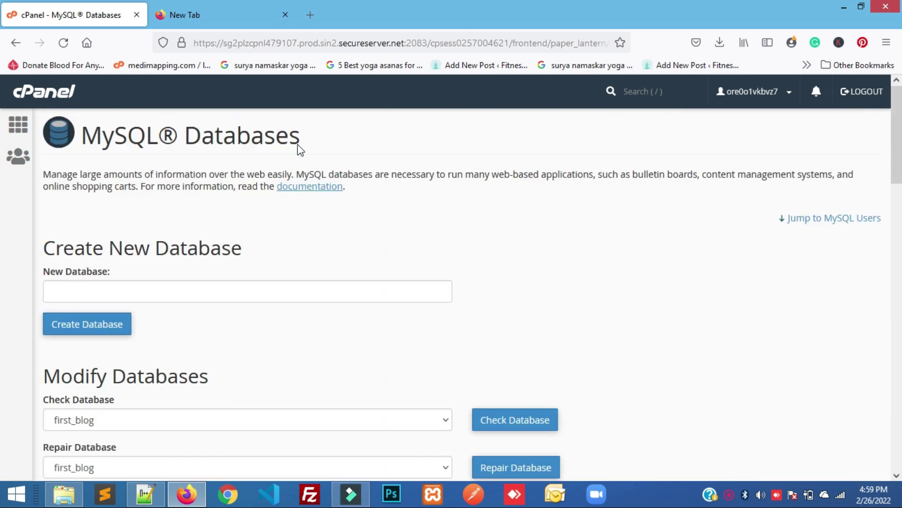
left_click(211, 333)
scroll(213, 331, "down", 6)
scroll(213, 331, "down", 5)
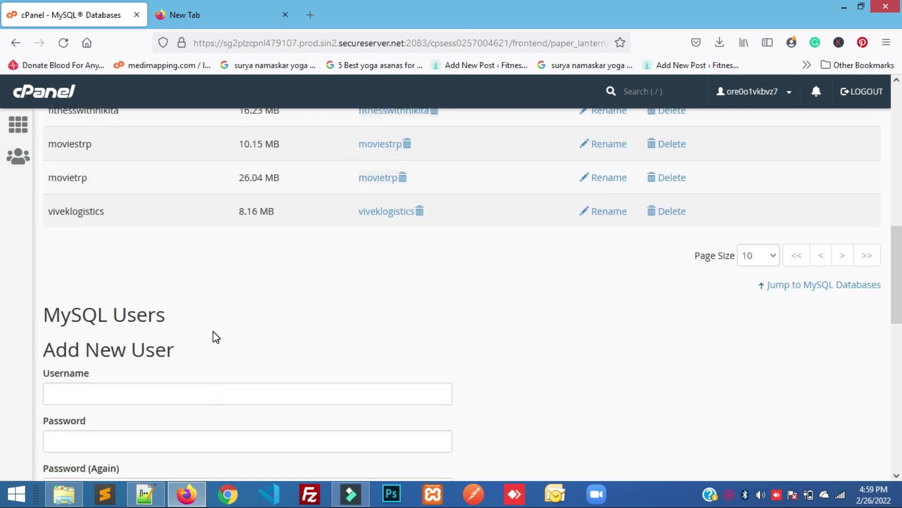
left_click(168, 281)
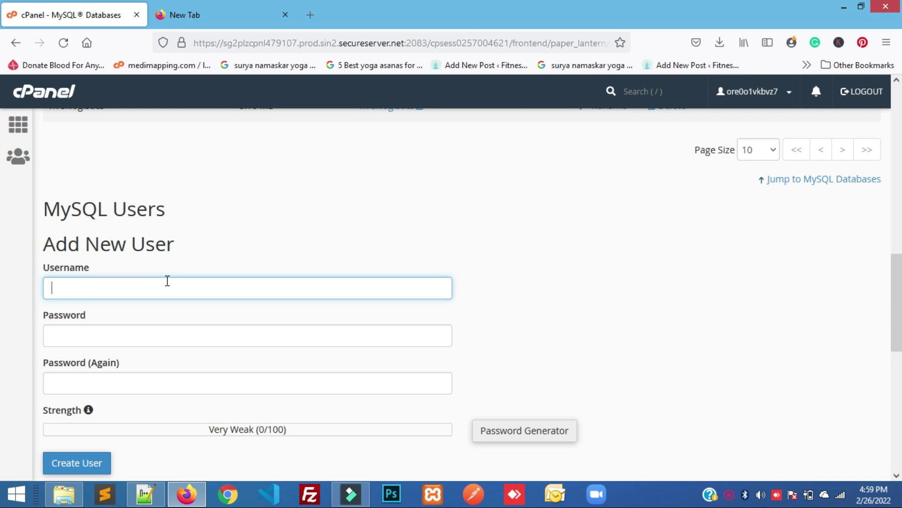
type("fir")
key("BackSpace")
key("BackSpace")
key("BackSpace")
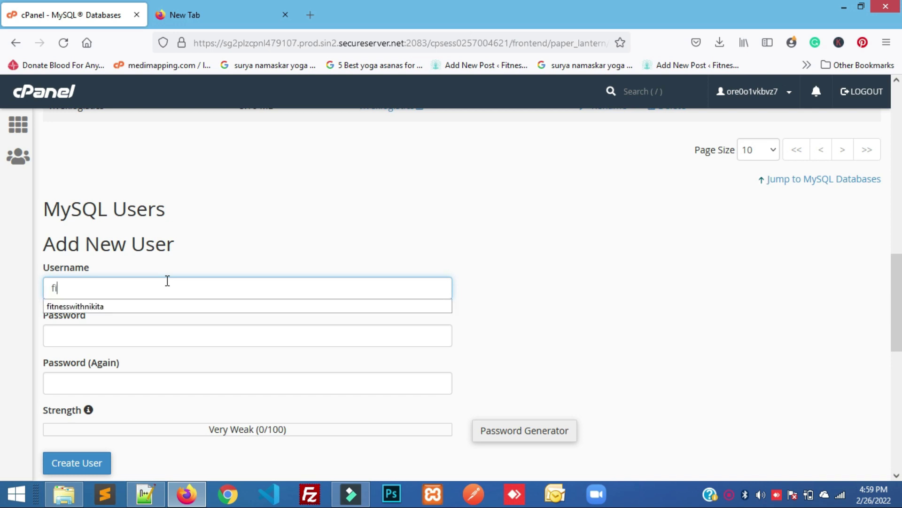
type("first")
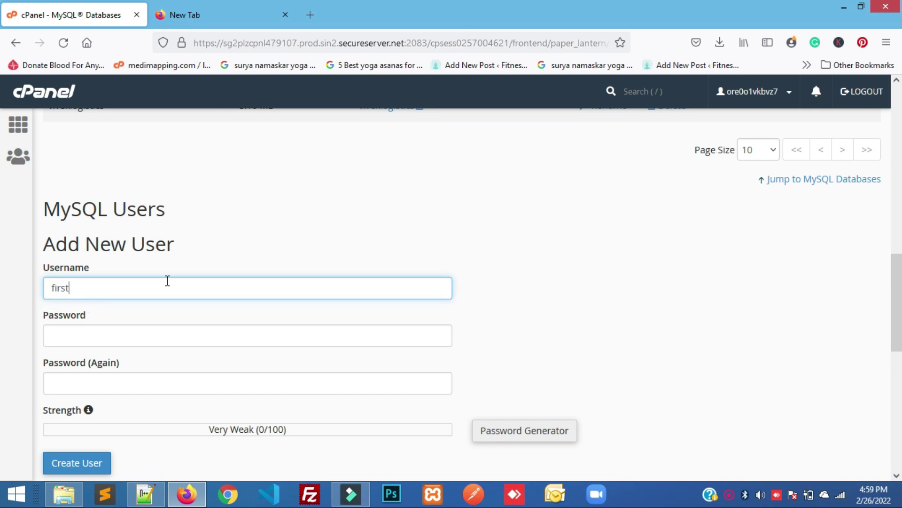
type("_blog")
Generate a Very Strong password, copy it, and fill both password fields with it
left_click(174, 336)
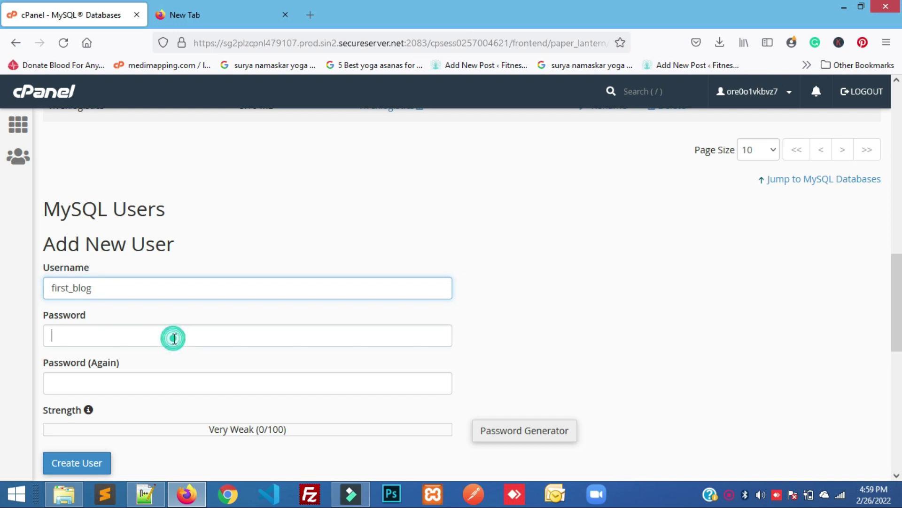
left_click(273, 340)
left_click(507, 442)
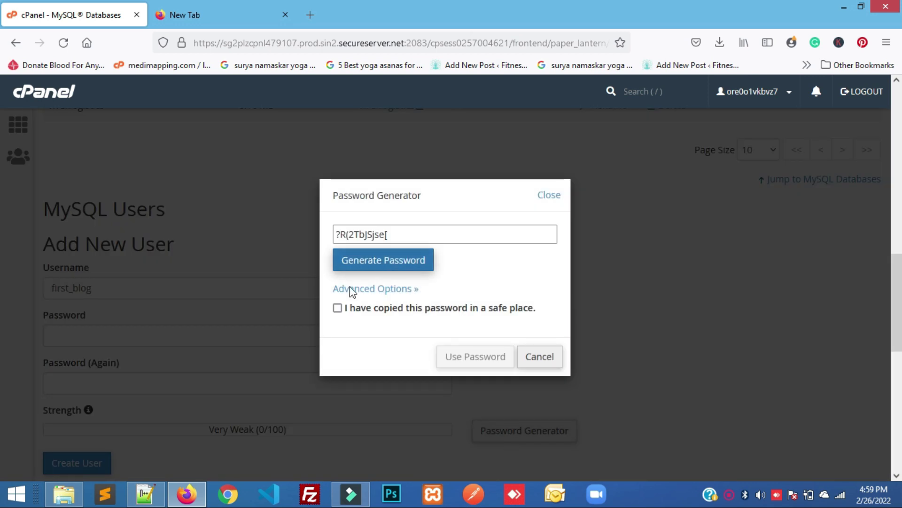
left_click(338, 309)
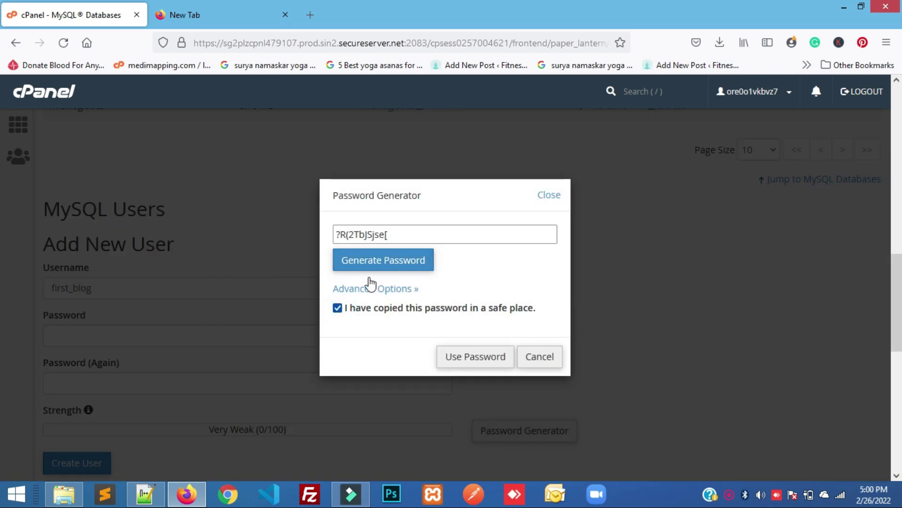
triple_click(394, 236)
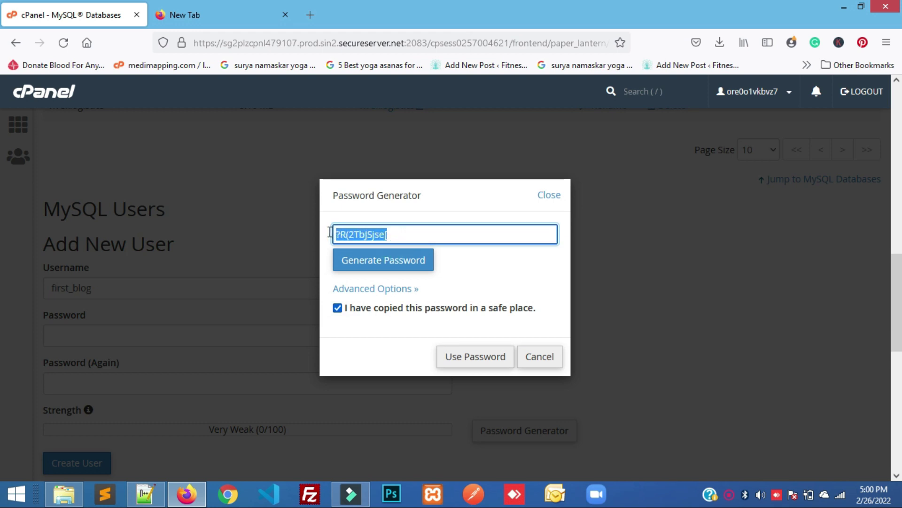
triple_click(406, 231)
key("ctrl+c")
left_click(473, 359)
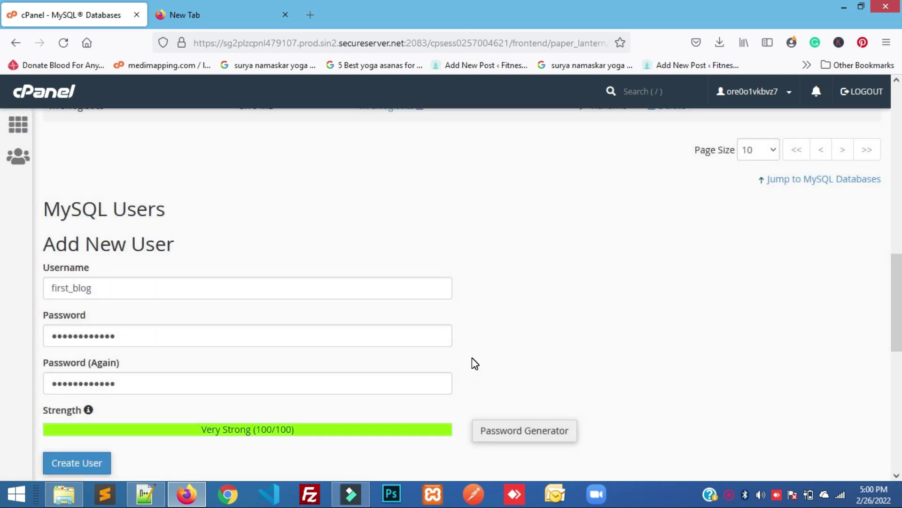
Paste the generated password into a blank Notepad++ note, then return to cPanel
left_click(148, 500)
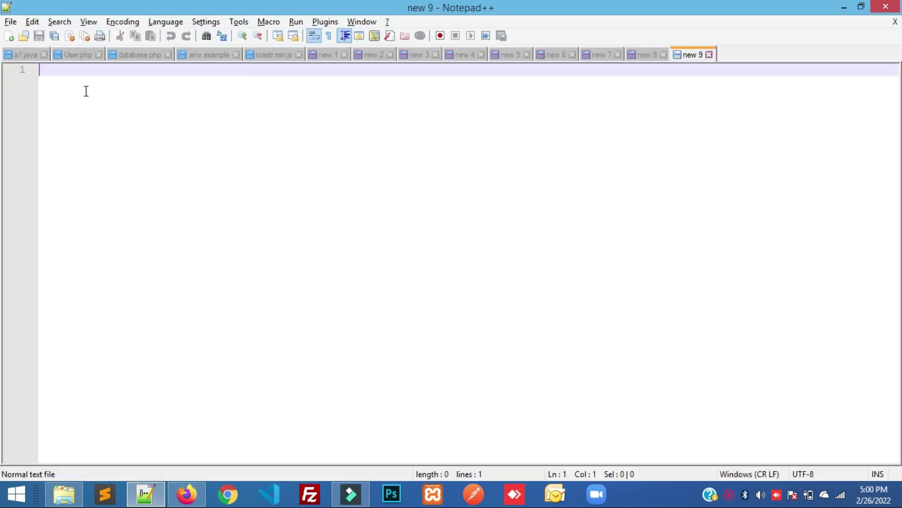
left_click(69, 81)
key("ctrl+v")
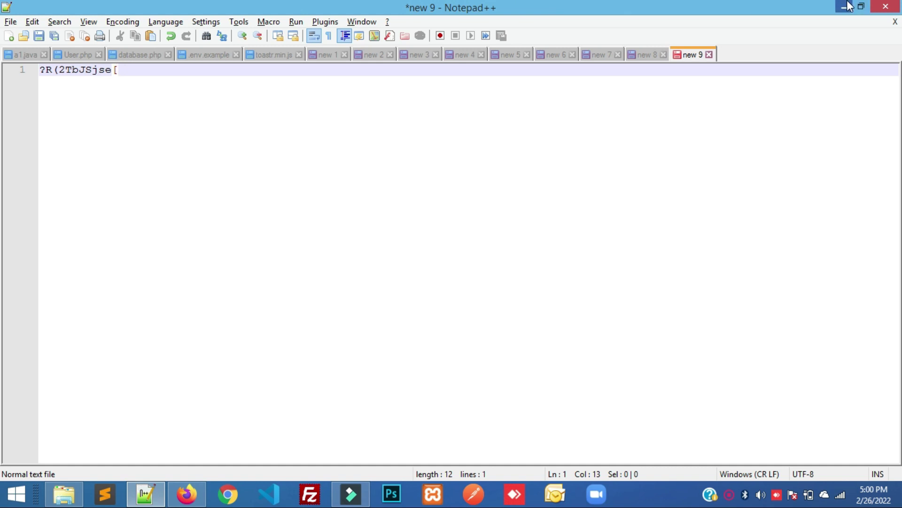
left_click(850, 6)
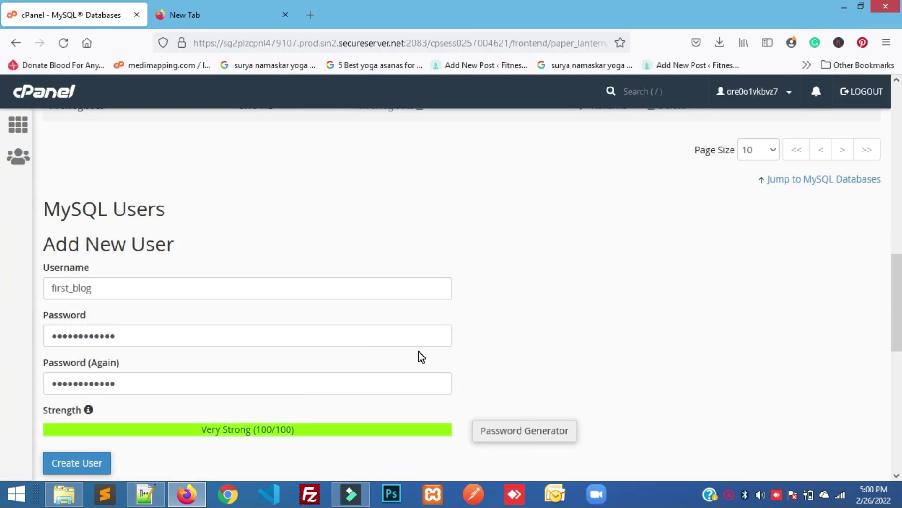
Try creating user first_blog, refuse Firefox's login update, and go back after the name-clash error
scroll(419, 351, "down", 3)
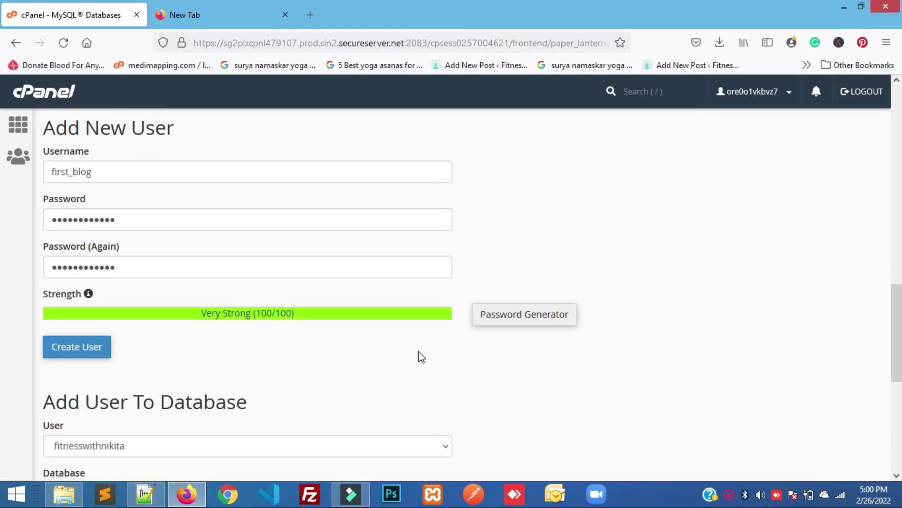
left_click(85, 354)
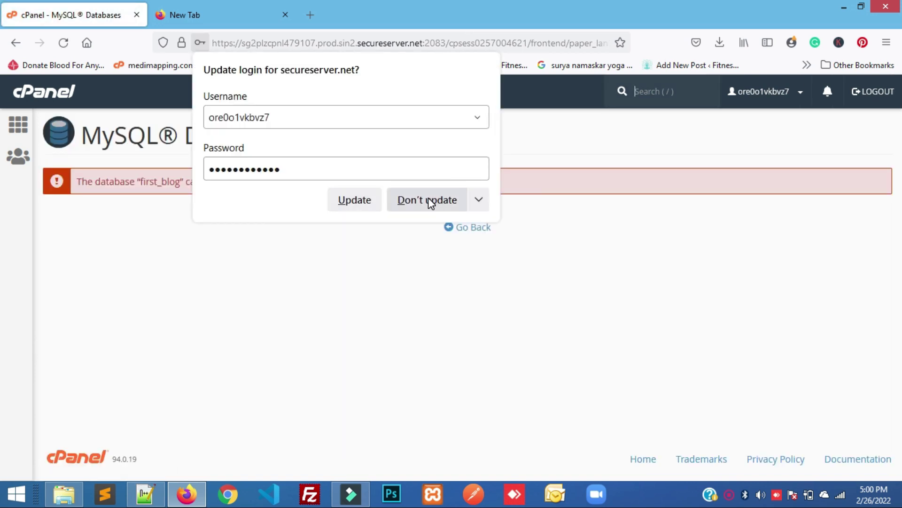
left_click(428, 198)
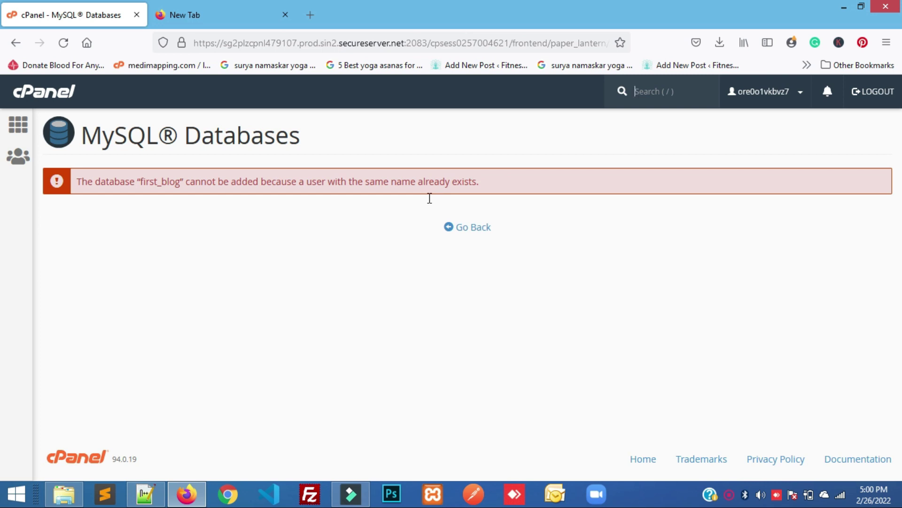
left_click(468, 228)
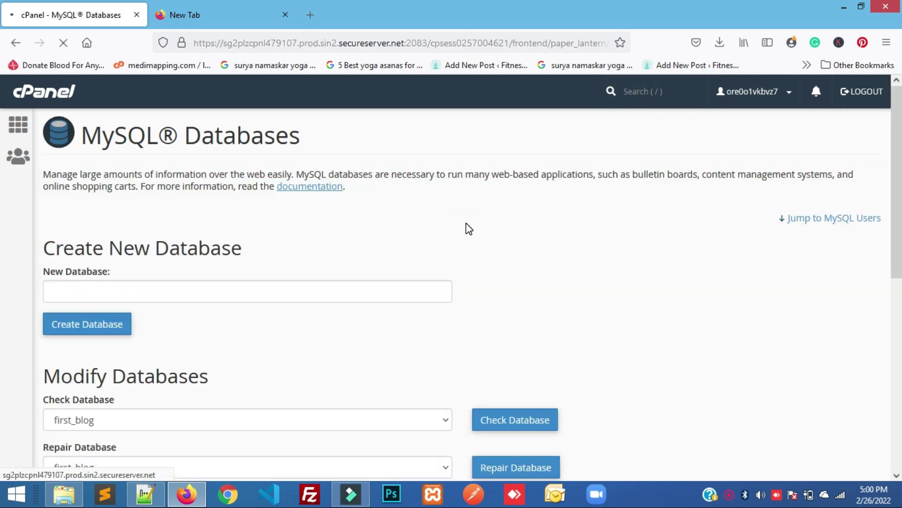
scroll(264, 330, "down", 2)
scroll(264, 331, "down", 2)
scroll(264, 331, "up", 4)
scroll(264, 330, "down", 2)
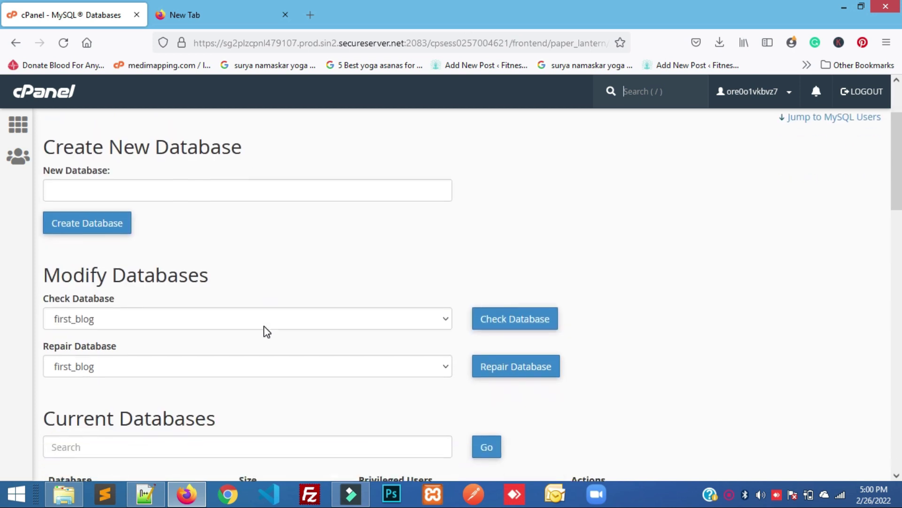
scroll(264, 331, "down", 9)
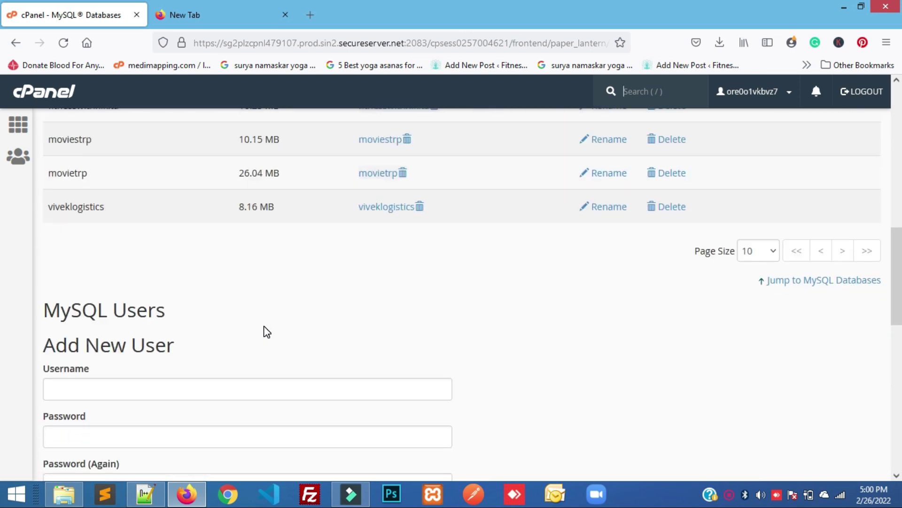
scroll(264, 330, "down", 12)
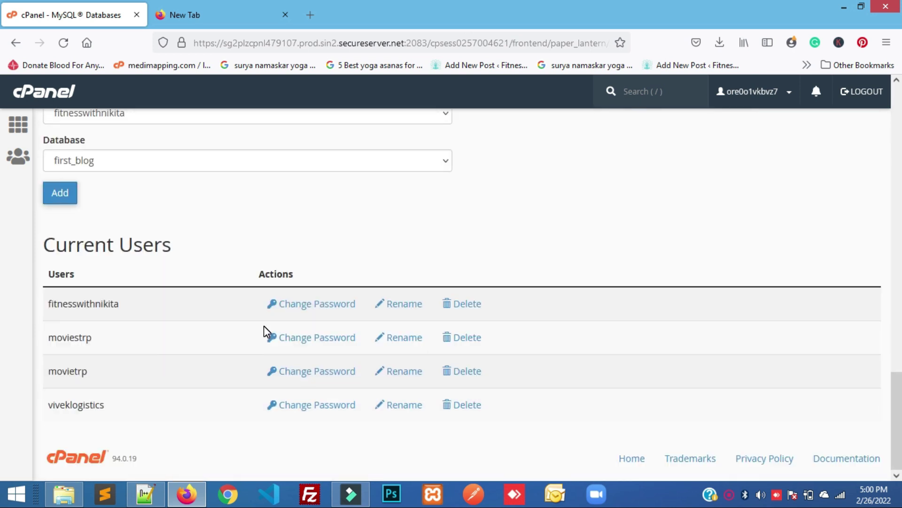
scroll(263, 331, "up", 6)
scroll(263, 329, "up", 5)
Enter username first_blog1 and paste the saved password into both password fields
left_click(86, 359)
type("firs")
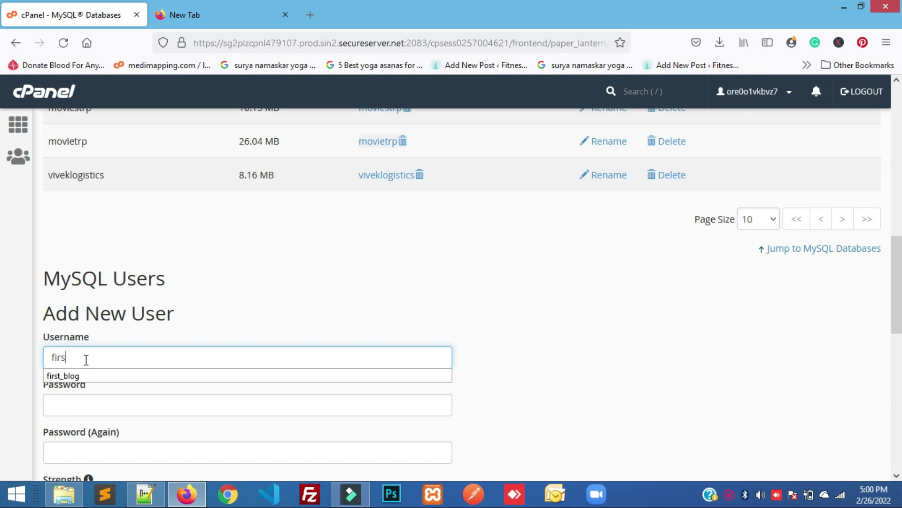
type("t_blog1")
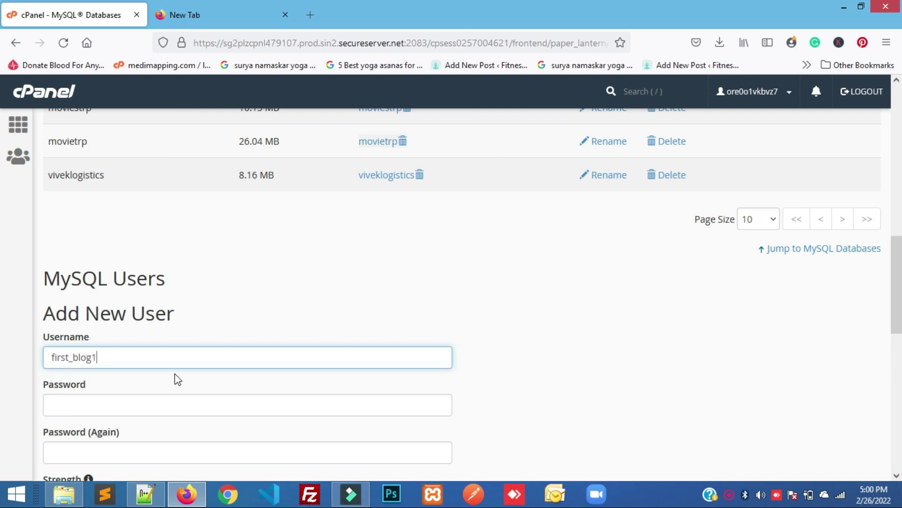
scroll(176, 359, "down", 3)
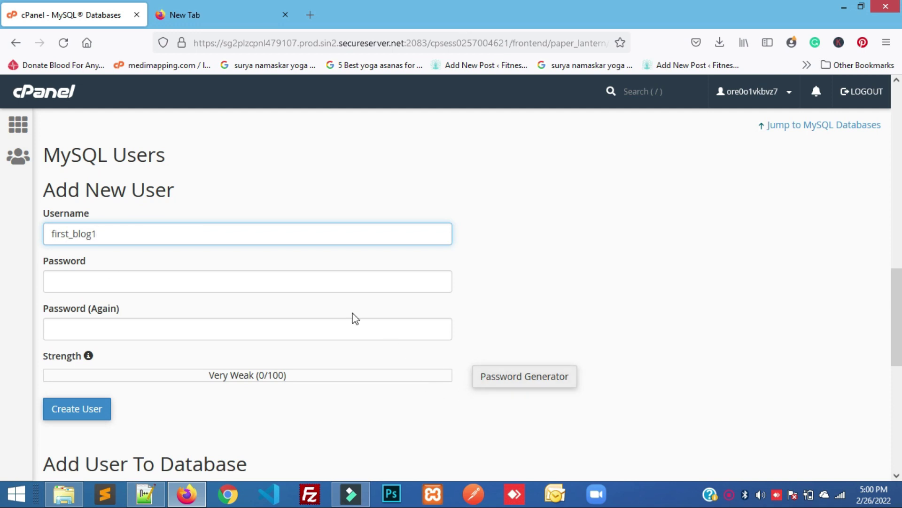
left_click(294, 280)
key("ctrl+v")
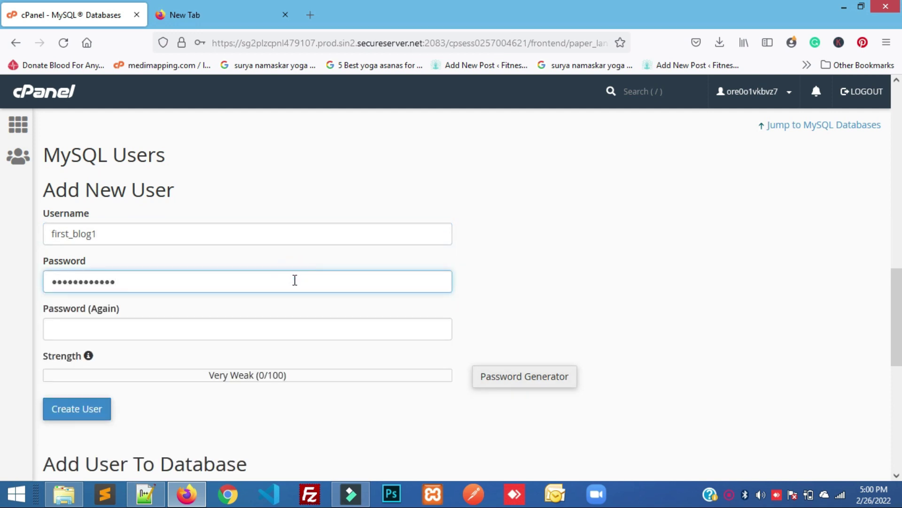
left_click(239, 330)
key("ctrl+v")
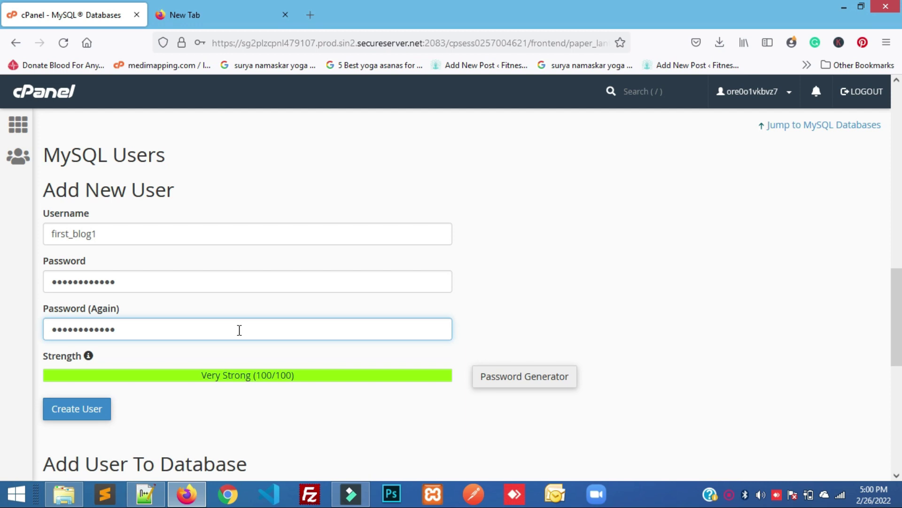
Create user first_blog1, decline Firefox's password save, and select the new username
left_click(539, 297)
scroll(470, 282, "down", 3)
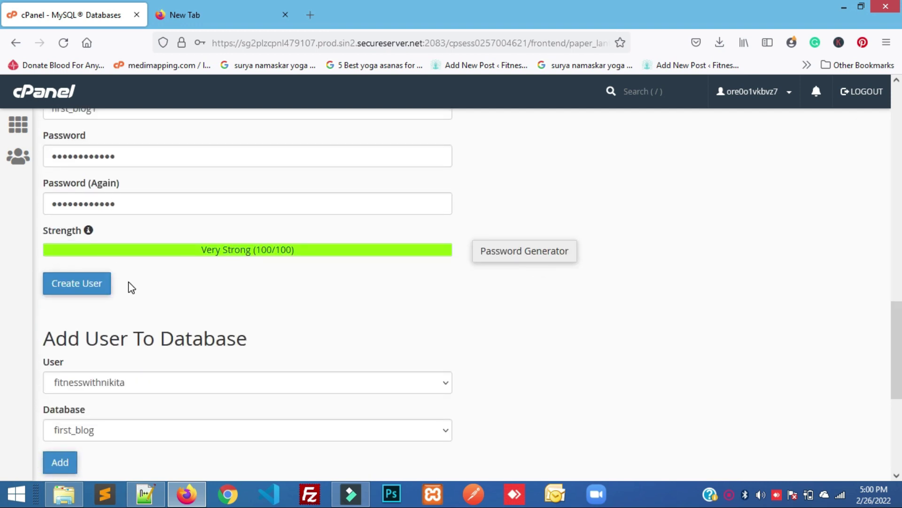
left_click(102, 286)
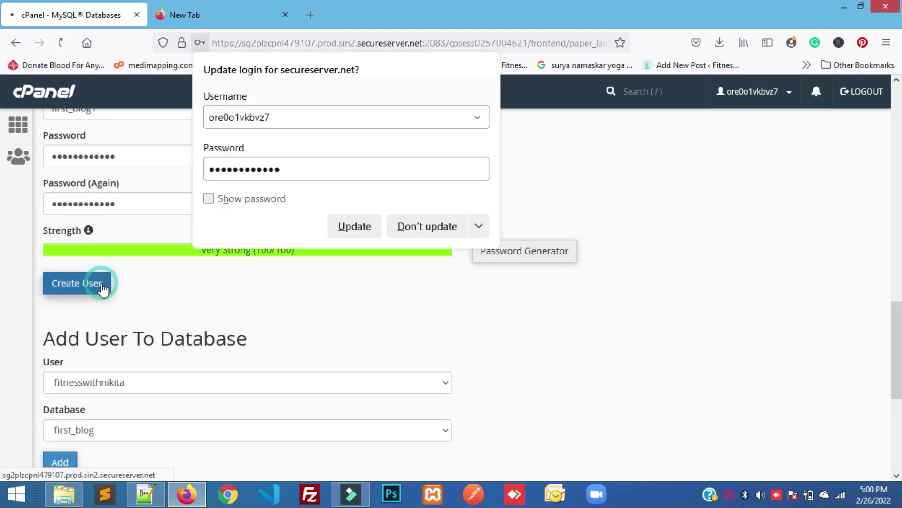
left_click(425, 228)
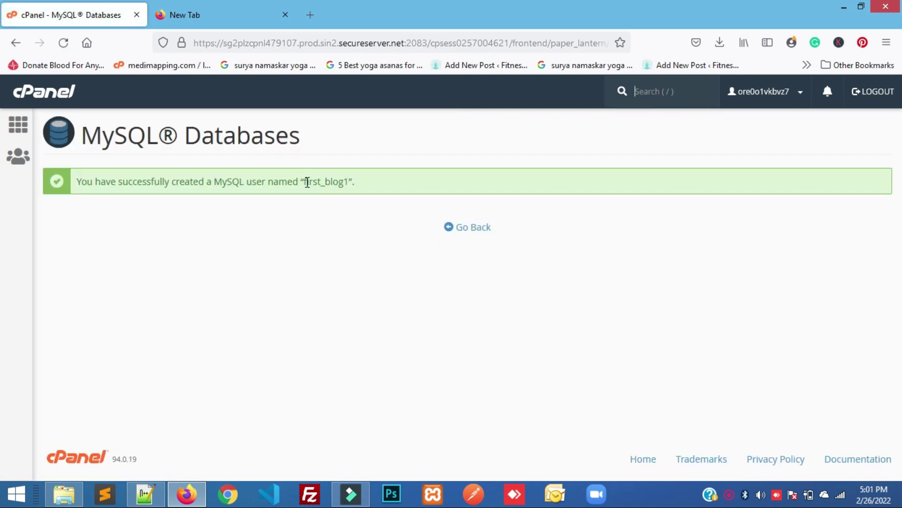
left_click_drag(304, 181, 349, 182)
key("ctrl+c")
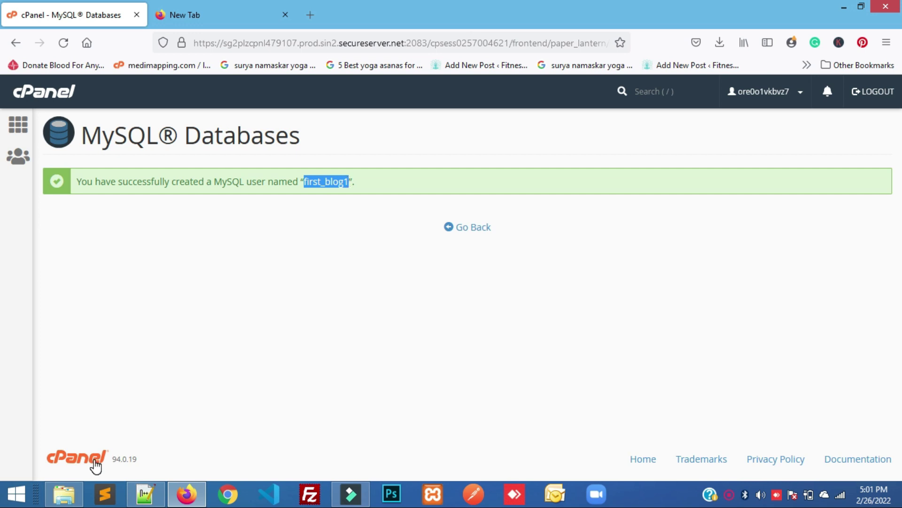
In Notepad++, label the password 'password =' and add a 'username ==' line below it
left_click(157, 493)
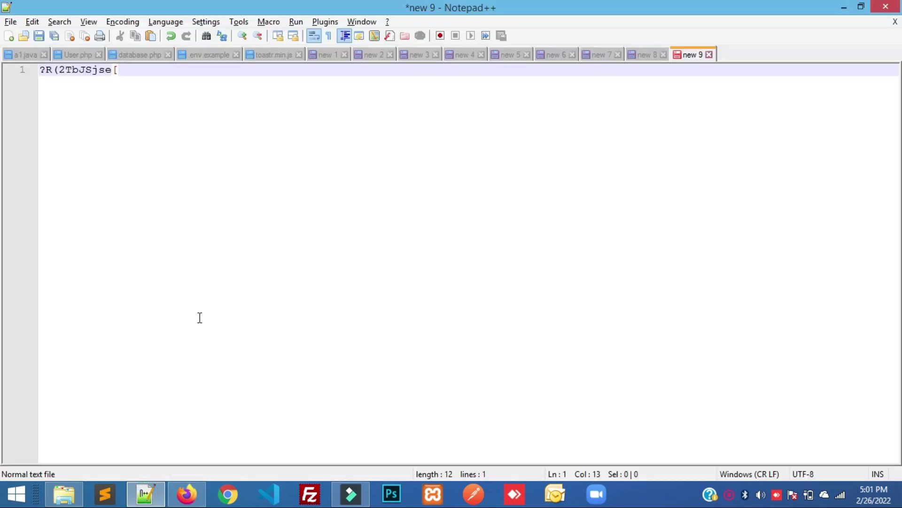
left_click(41, 69)
type("passw")
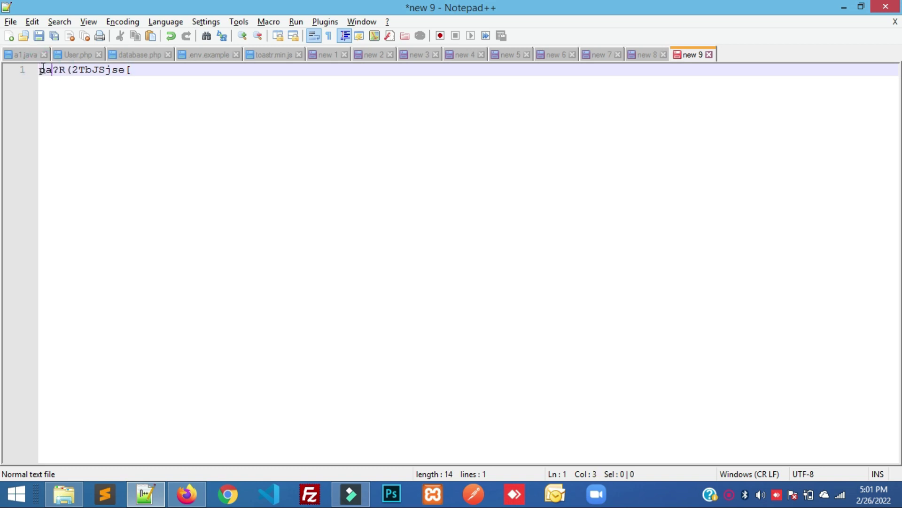
type("ord =")
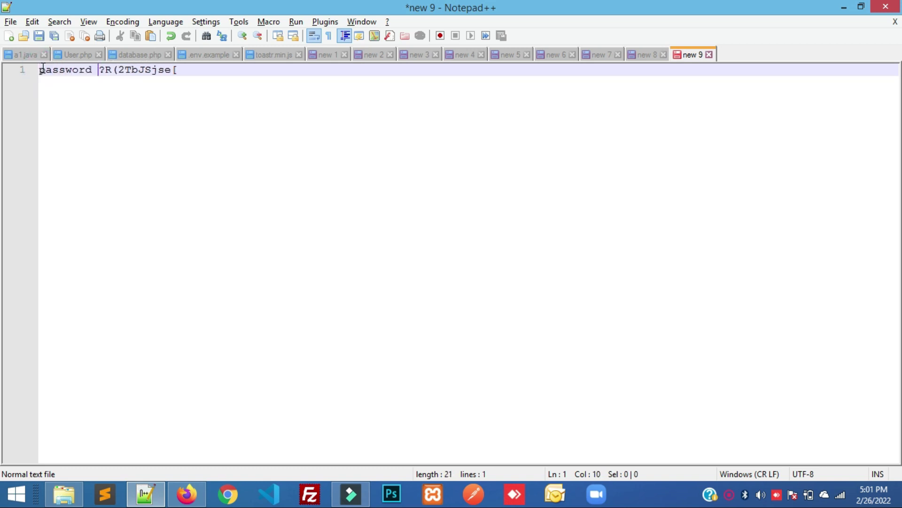
left_click(226, 68)
key("Return")
key("Return")
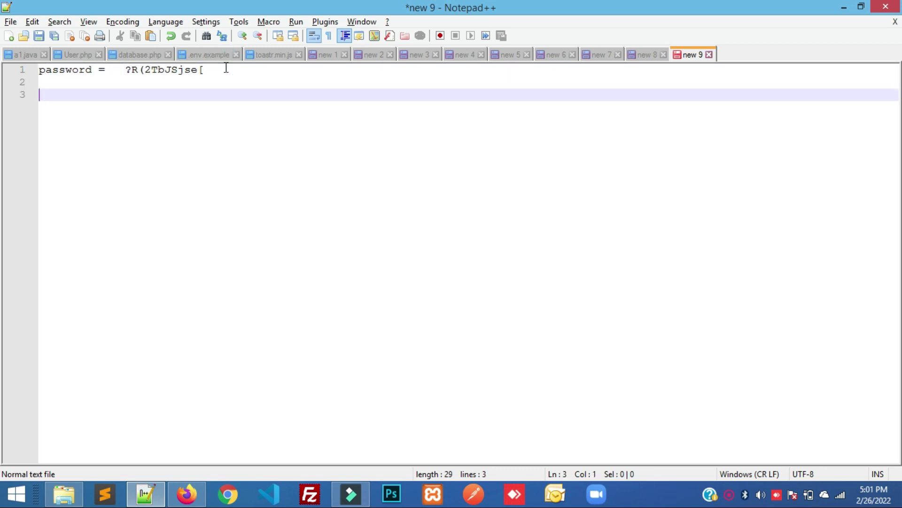
type("username ==")
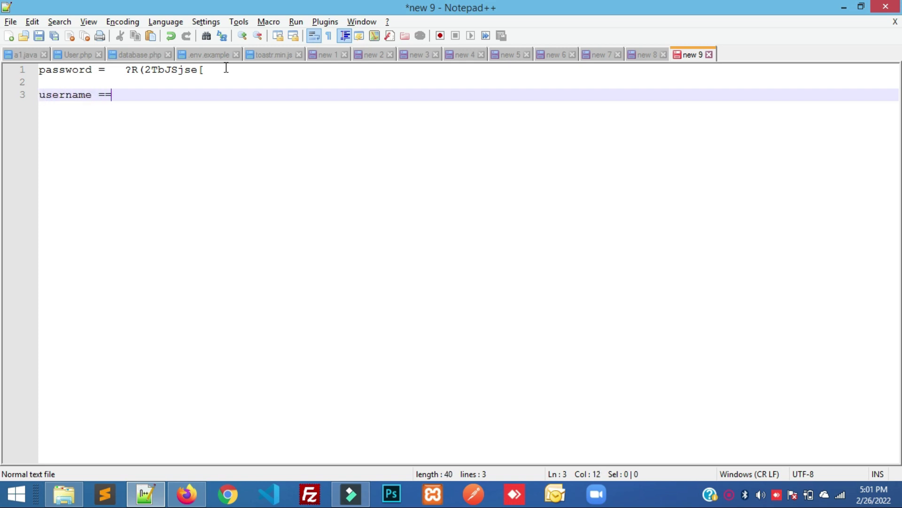
Paste first_blog1 after the username label, then return to the MySQL Databases page
key("alt+Tab")
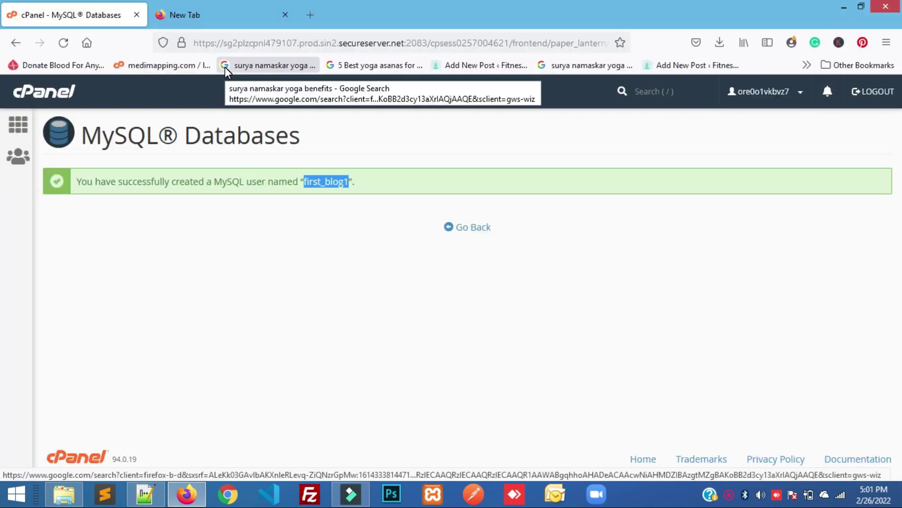
key("alt+Tab")
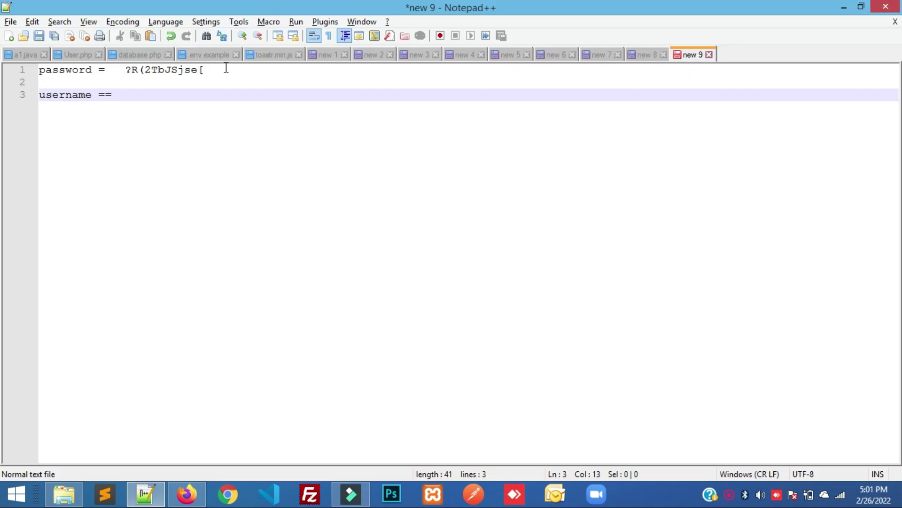
key("ctrl+v")
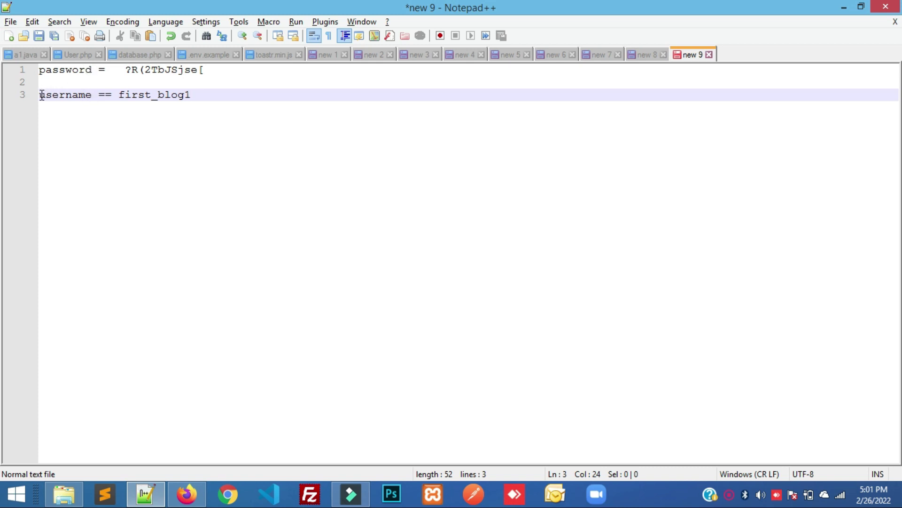
left_click(41, 72)
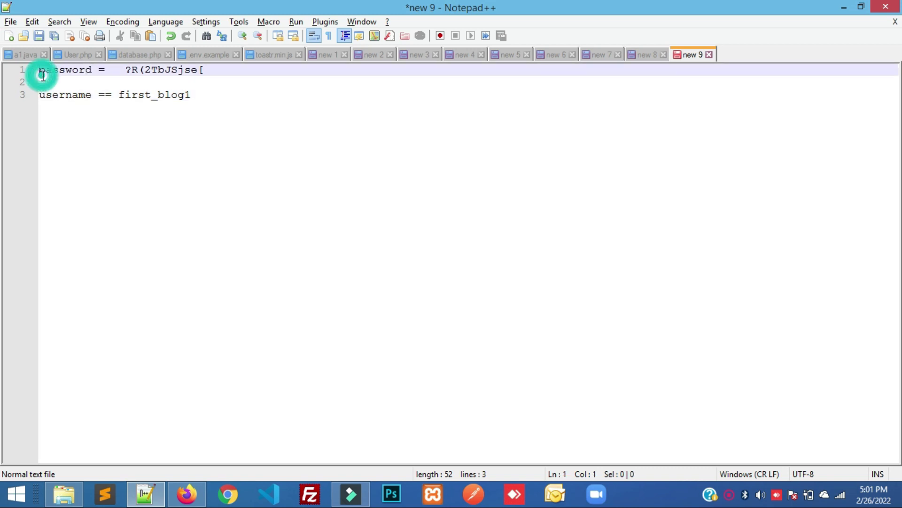
left_click(65, 95)
left_click(202, 98)
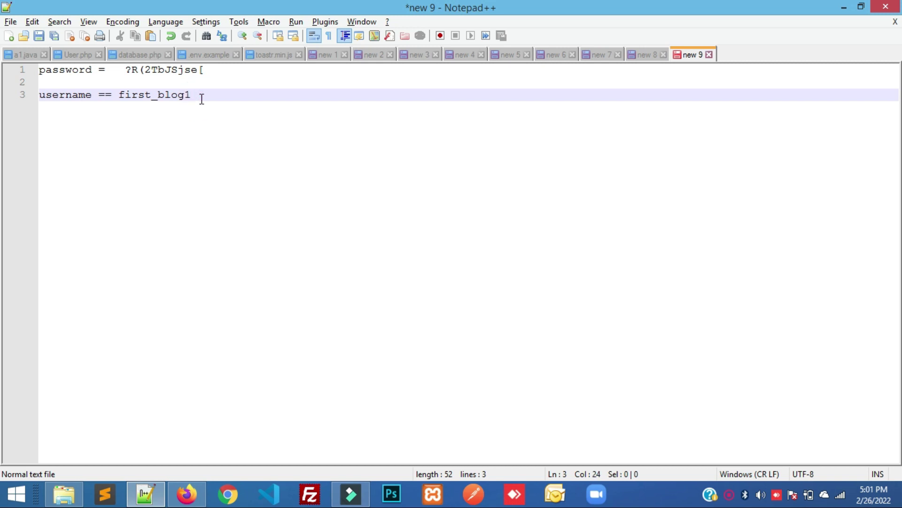
key("alt+Tab")
key("alt+Left")
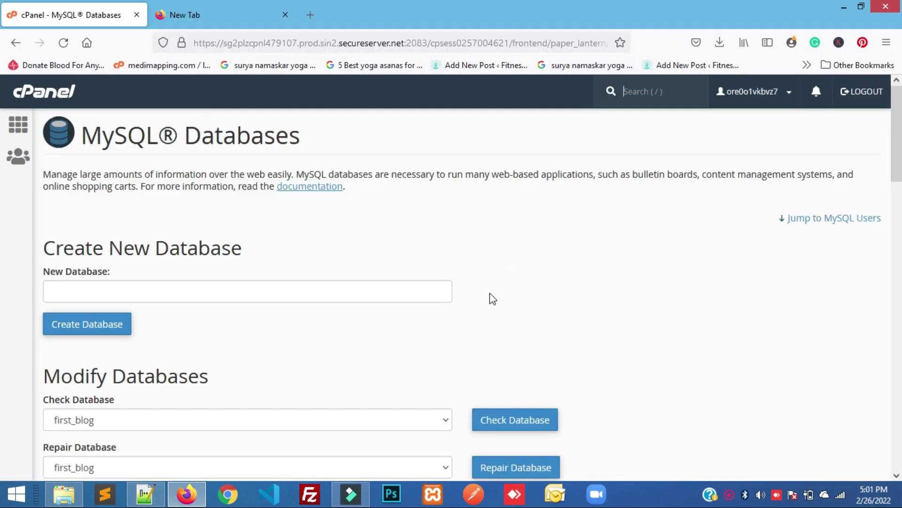
Scroll down the MySQL Databases page to the Add User To Database section
scroll(489, 301, "down", 10)
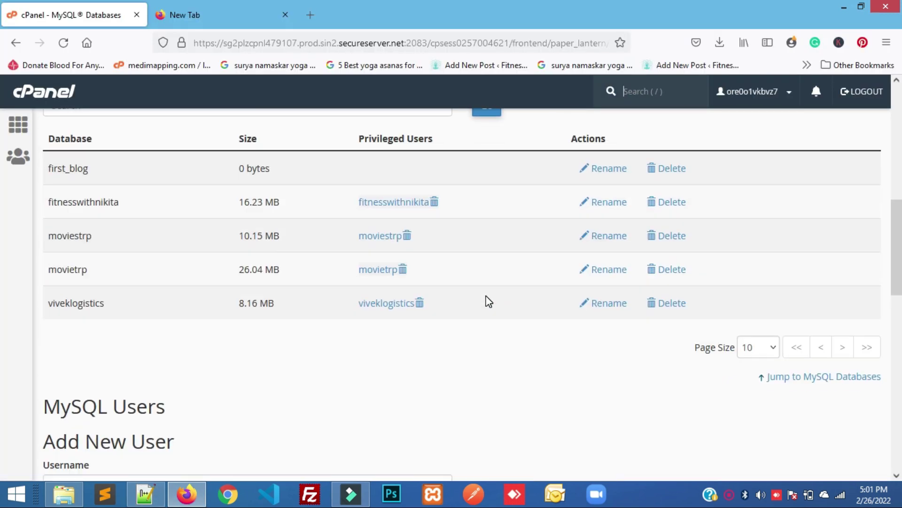
scroll(488, 301, "down", 7)
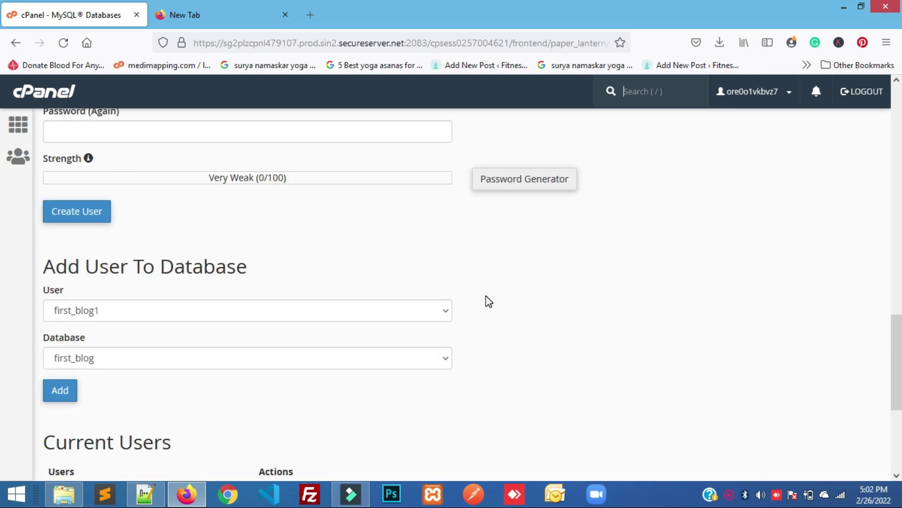
scroll(489, 301, "down", 1)
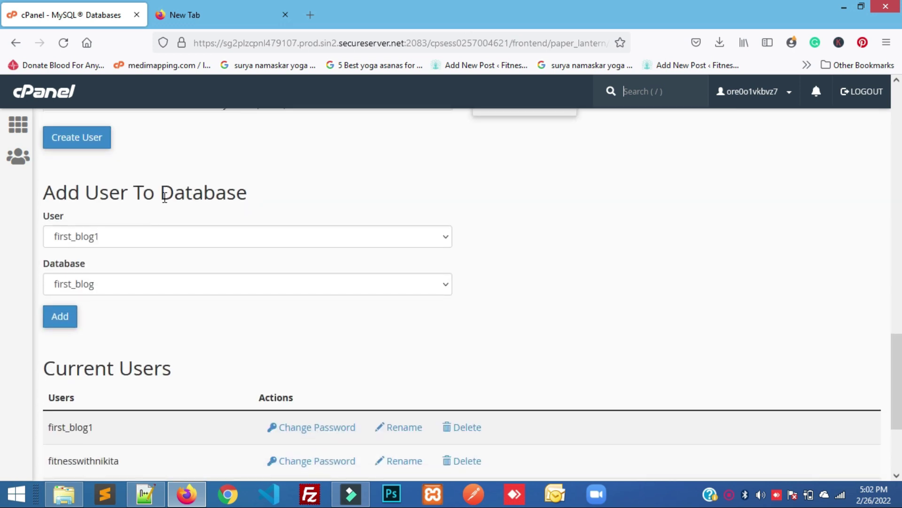
left_click_drag(165, 194, 271, 217)
left_click(268, 213)
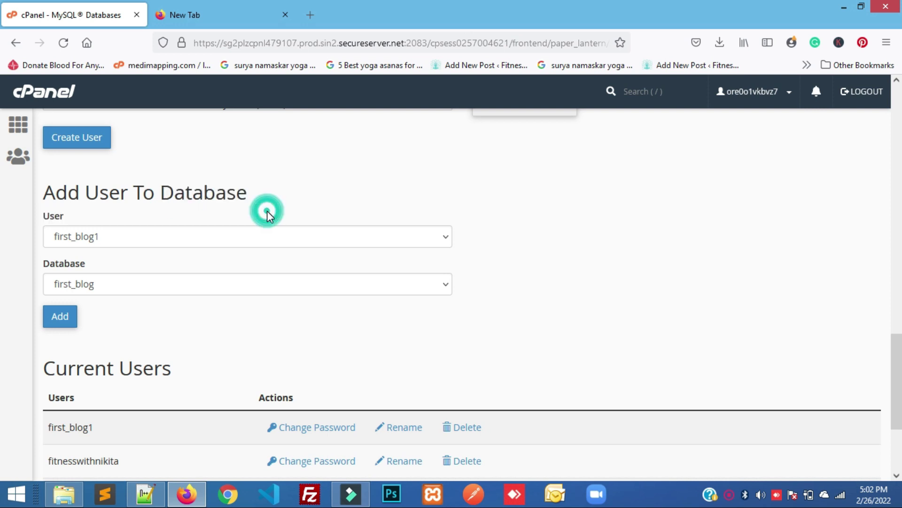
scroll(270, 216, "up", 15)
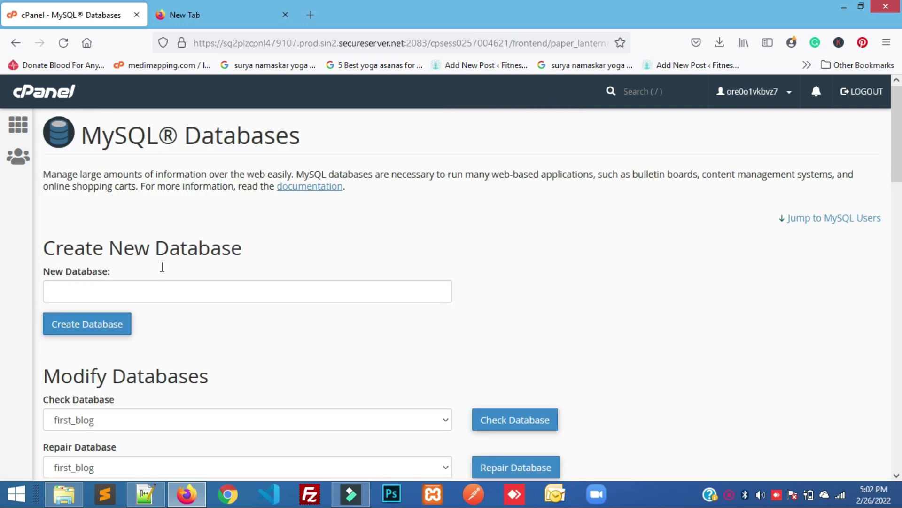
left_click(149, 299)
left_click(204, 346)
scroll(206, 347, "down", 3)
scroll(205, 346, "down", 10)
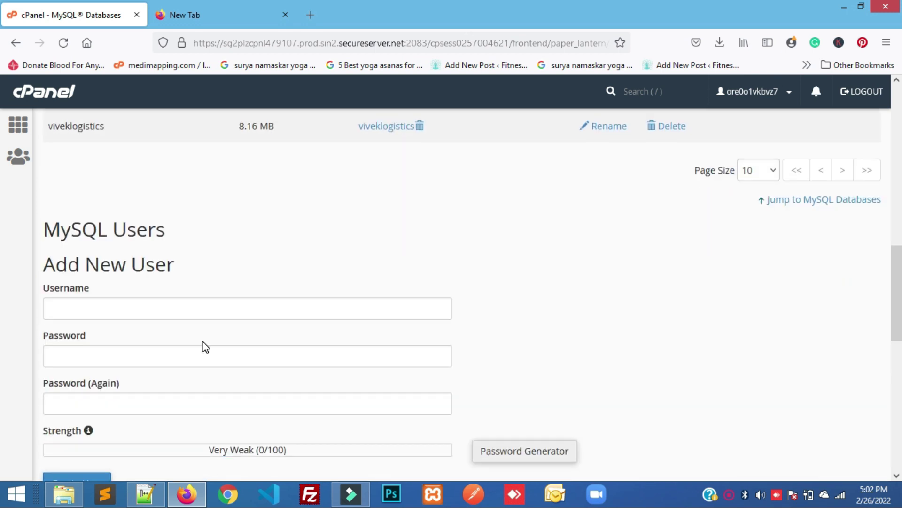
left_click(119, 301)
left_click(249, 236)
scroll(249, 236, "down", 4)
scroll(249, 236, "down", 4)
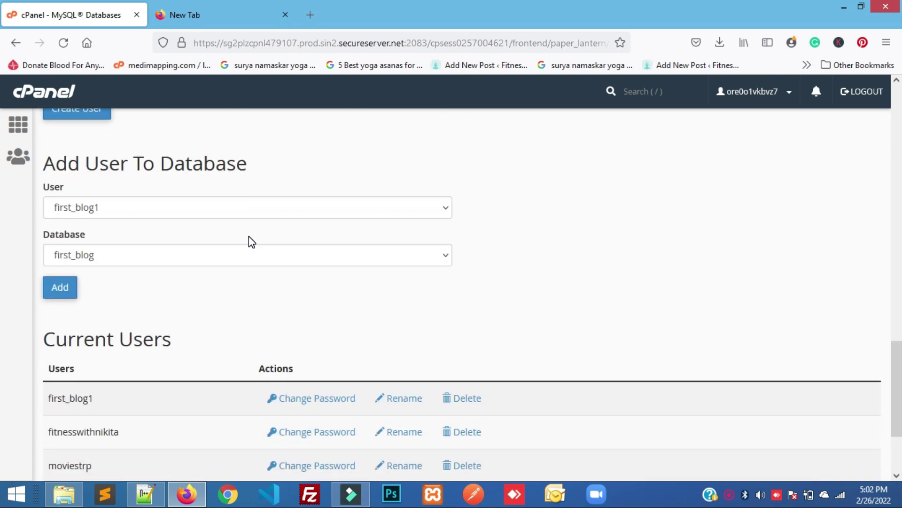
Add user first_blog1 to database first_blog
left_click(143, 216)
left_click(143, 216)
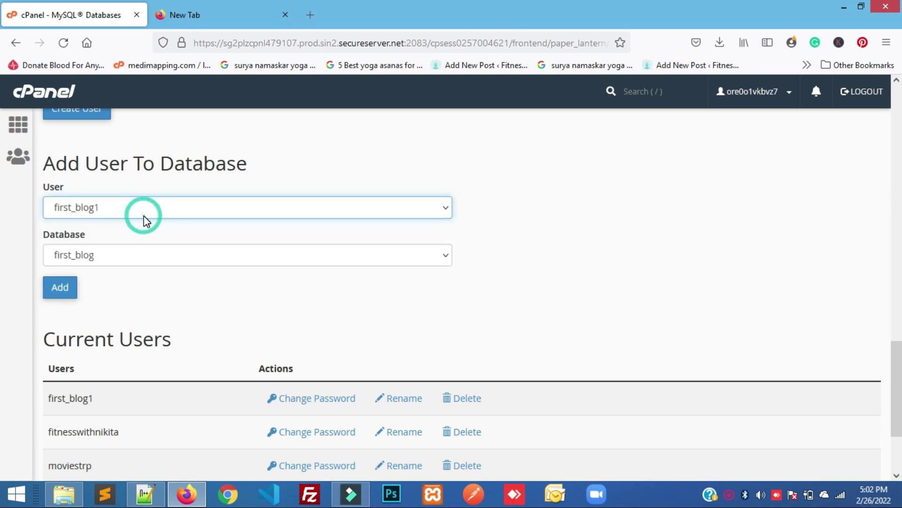
left_click(108, 254)
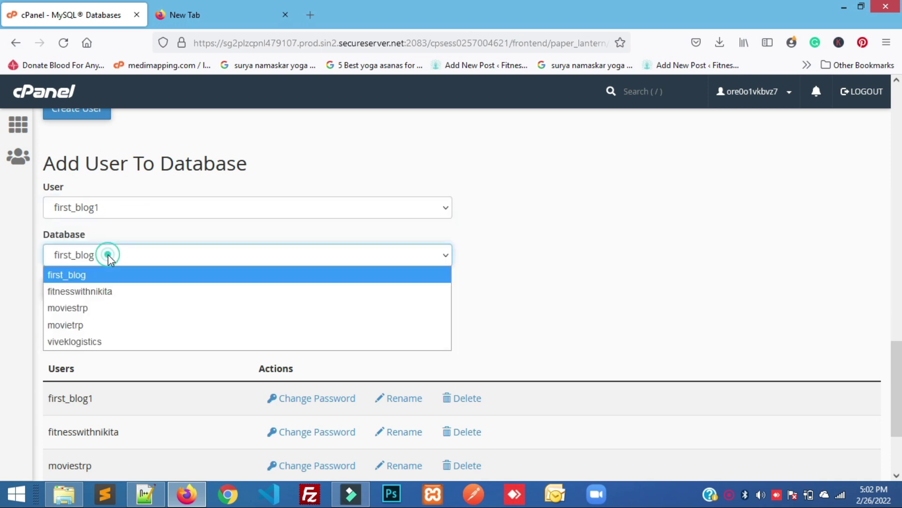
left_click(81, 275)
left_click(60, 288)
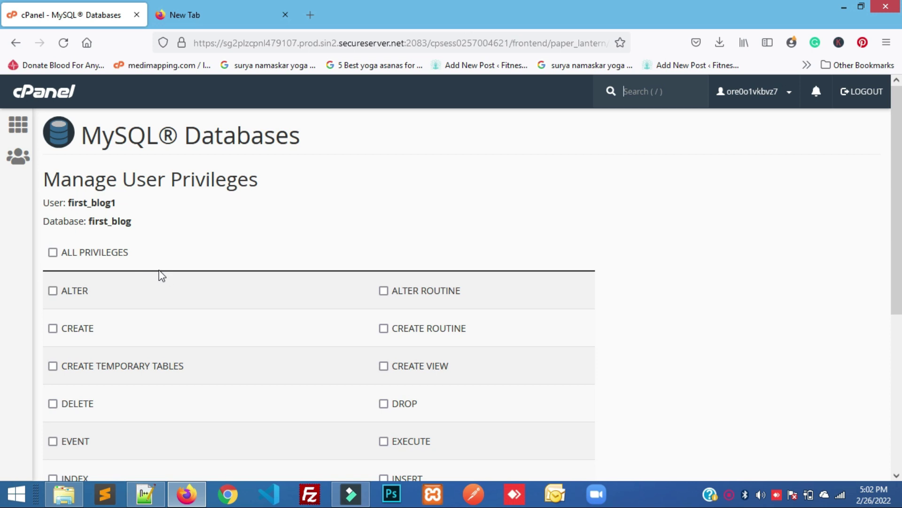
Grant first_blog1 all privileges on first_blog, save with Make Changes, and return to the overview
left_click(52, 253)
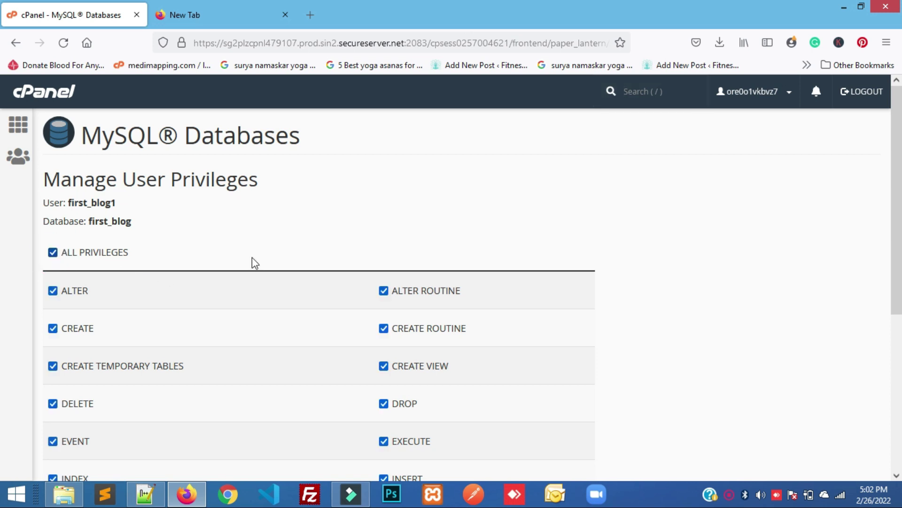
scroll(366, 292, "down", 4)
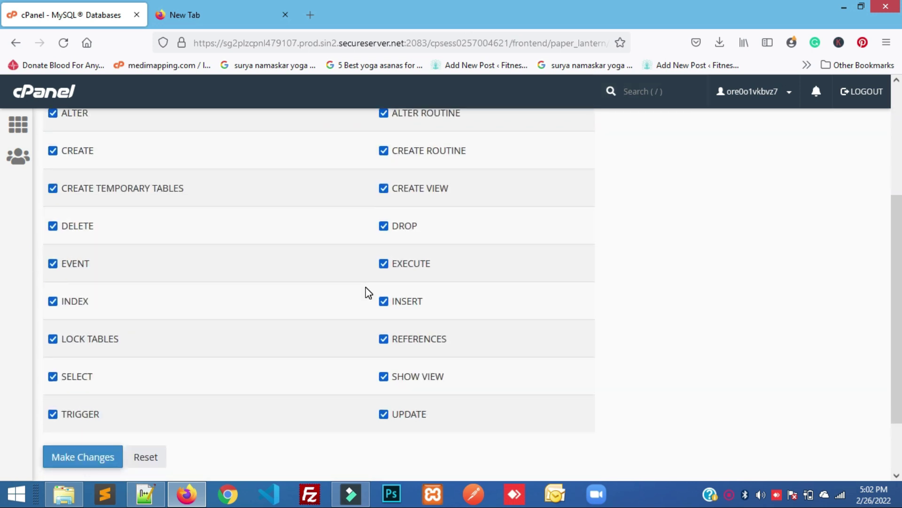
scroll(369, 293, "down", 2)
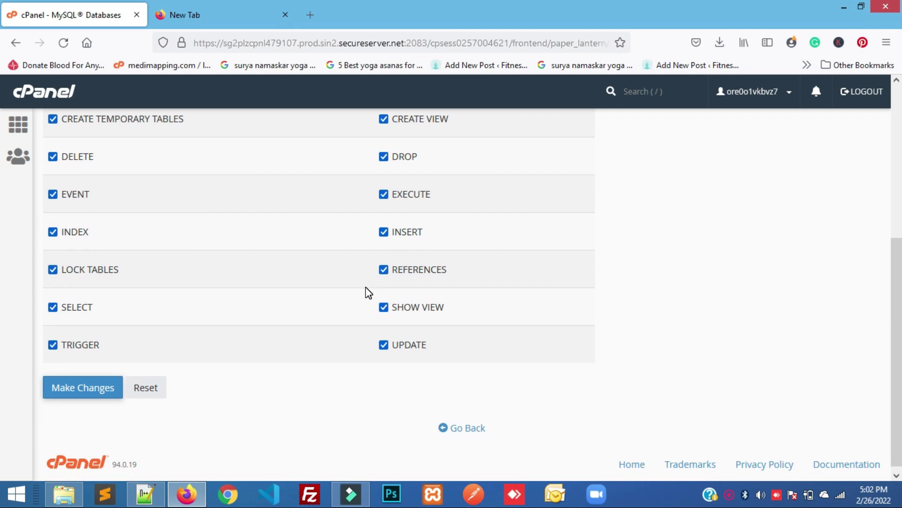
scroll(368, 292, "down", 1)
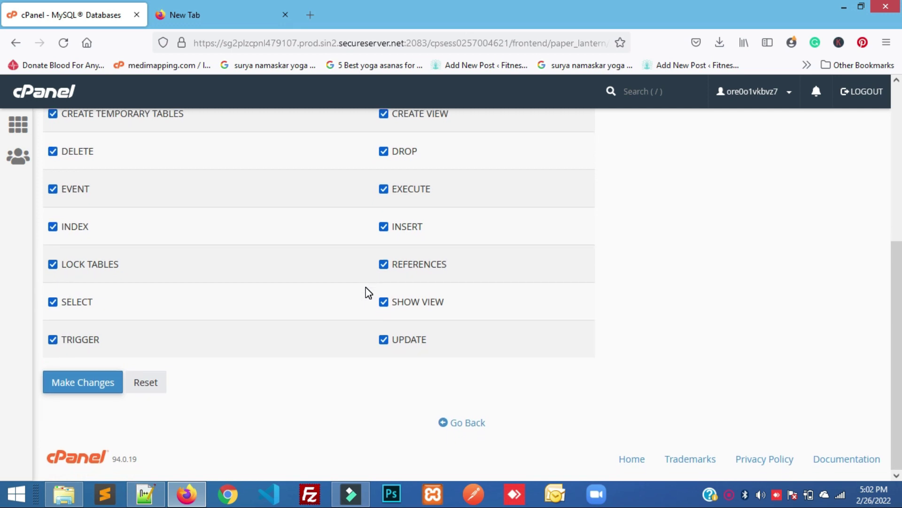
left_click(72, 380)
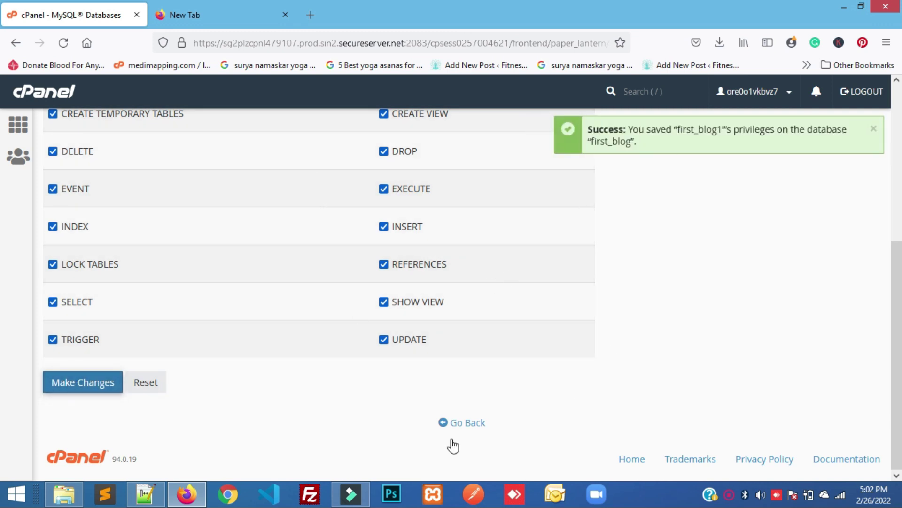
left_click(461, 424)
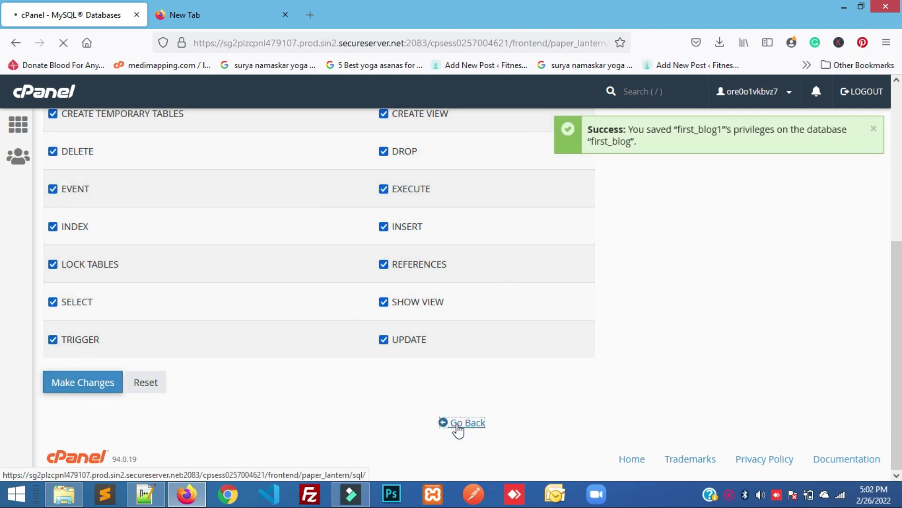
scroll(299, 342, "down", 10)
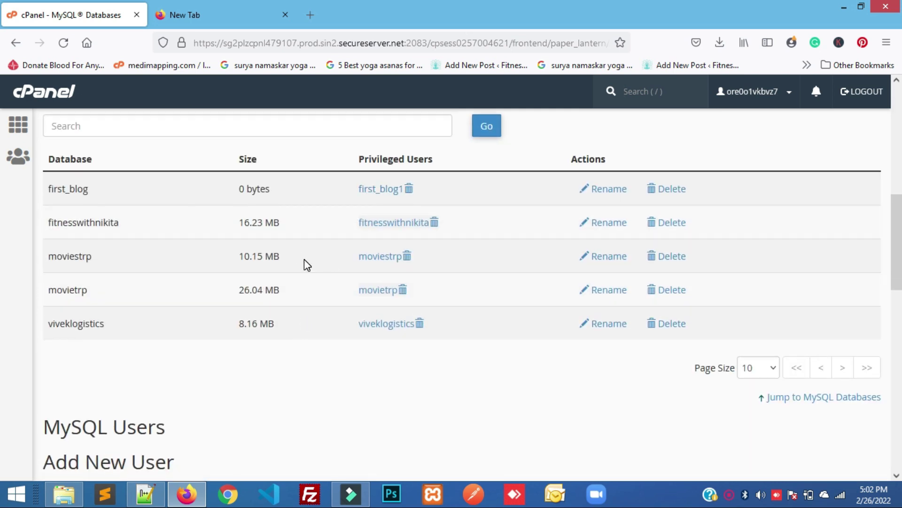
scroll(303, 259, "down", 6)
scroll(304, 259, "up", 15)
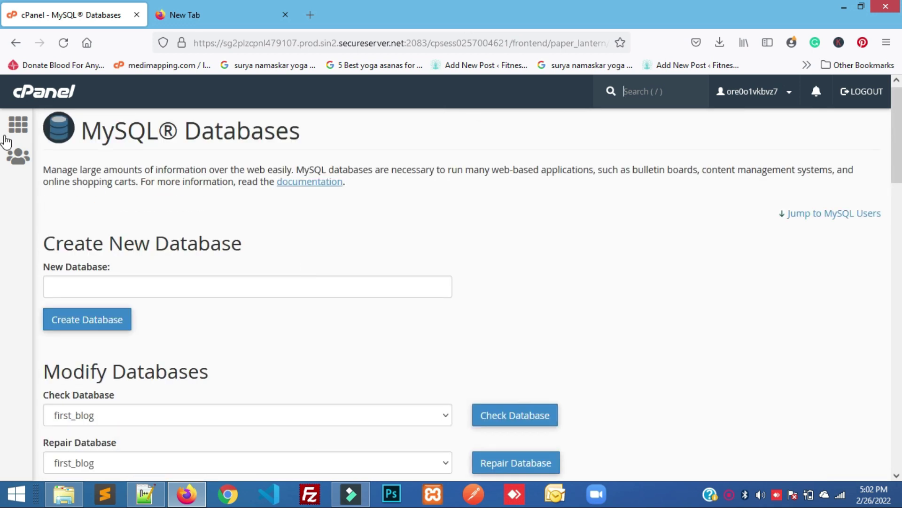
Open File Manager from the cPanel home page and show the public_html contents
left_click(17, 131)
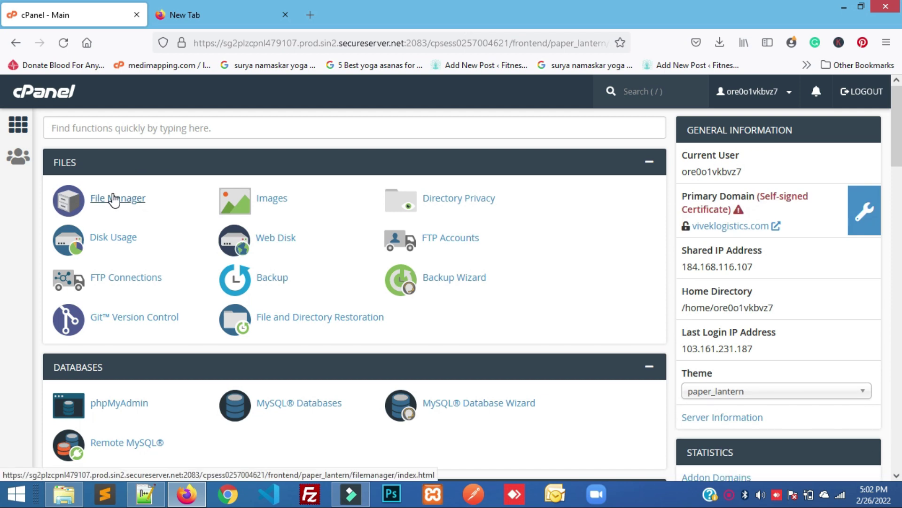
left_click(115, 198)
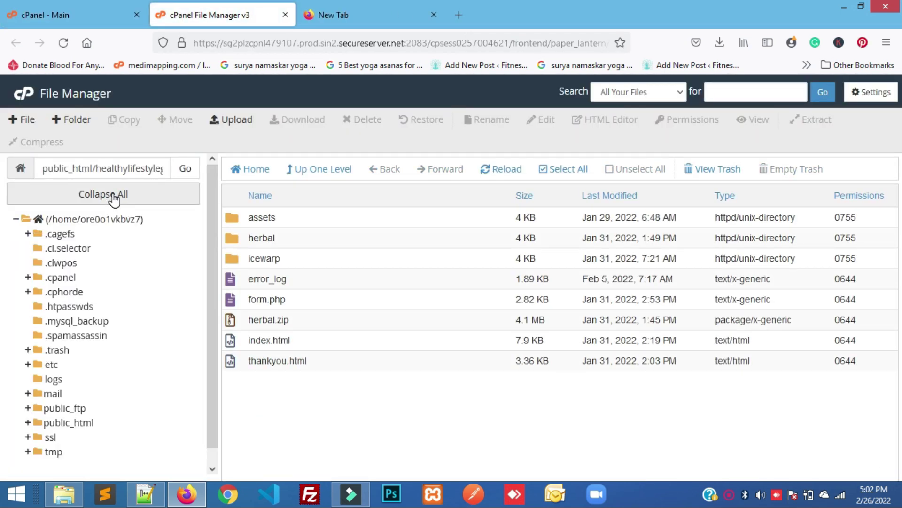
left_click(83, 426)
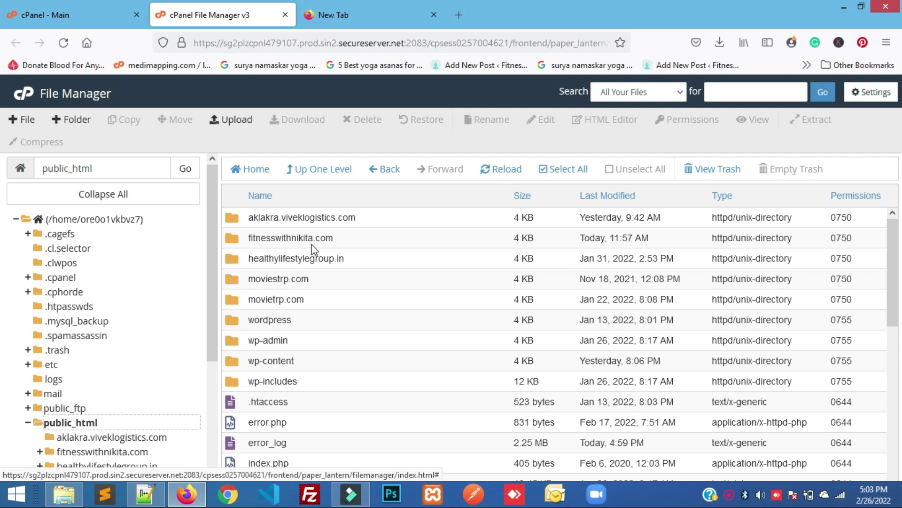
Open the empty aklakra.viveklogistics.com folder inside public_html
left_click(367, 217)
left_click(357, 239)
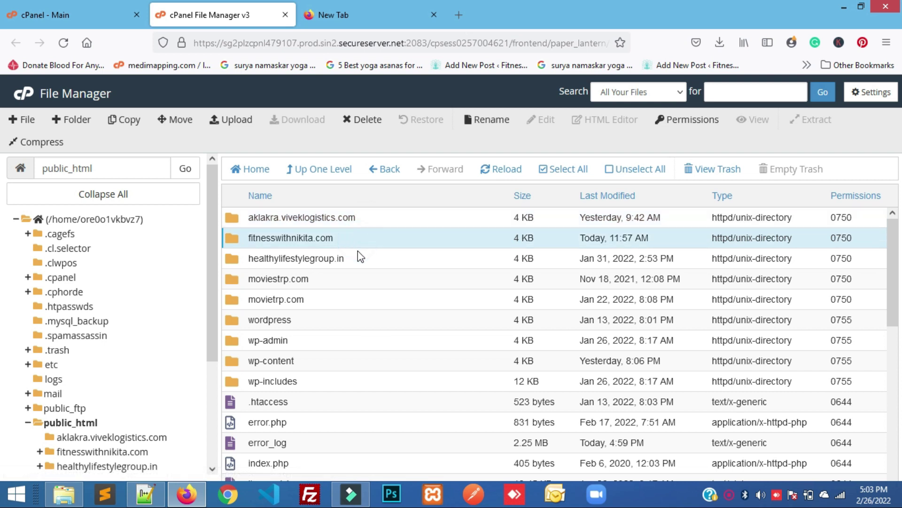
left_click(355, 256)
left_click(352, 273)
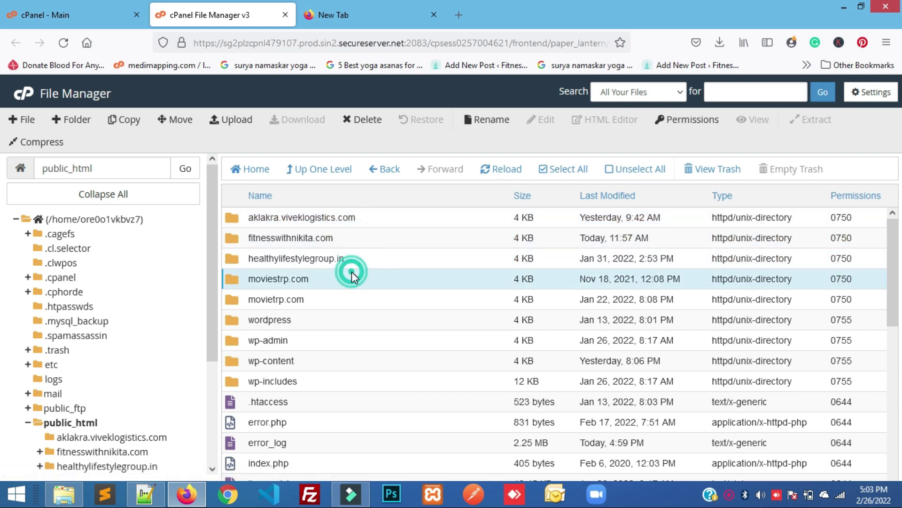
left_click(338, 293)
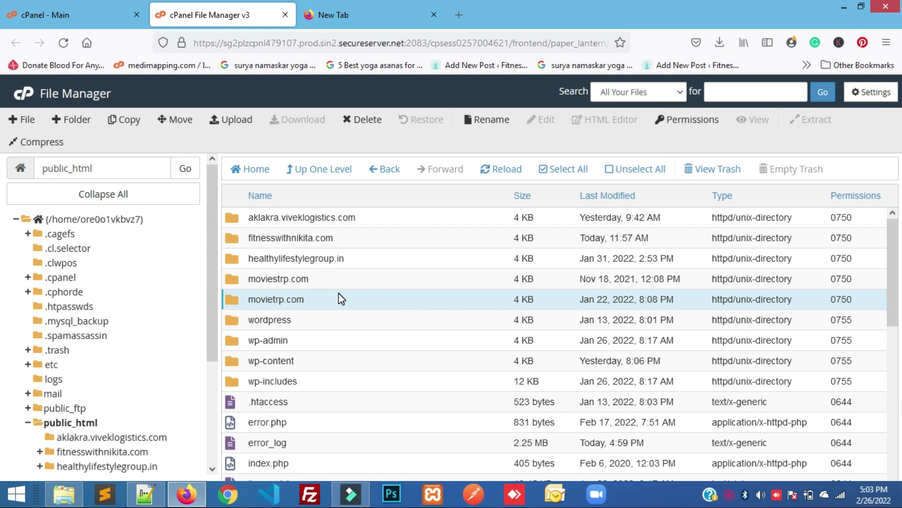
left_click(323, 280)
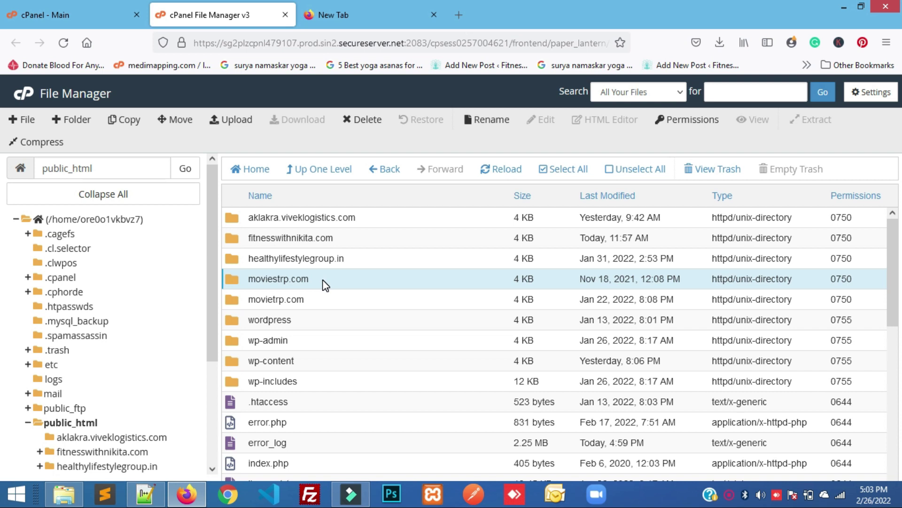
left_click(374, 219)
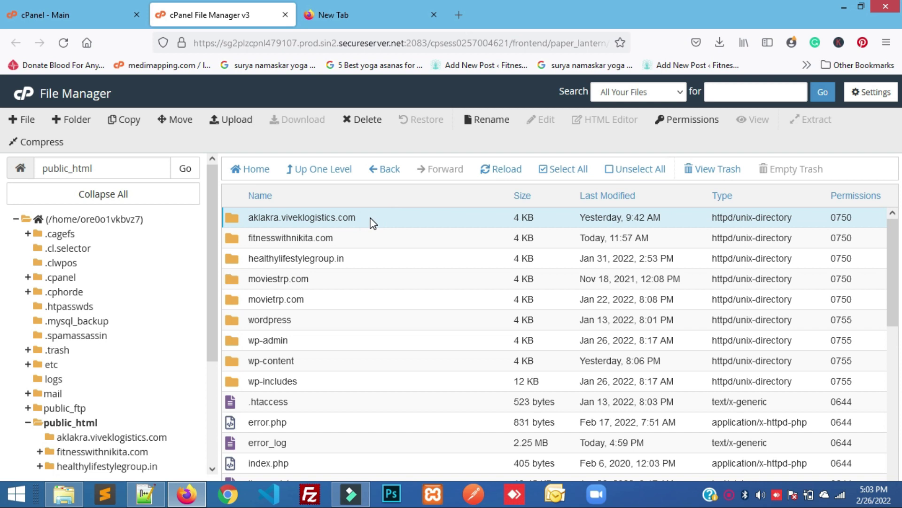
double_click(374, 219)
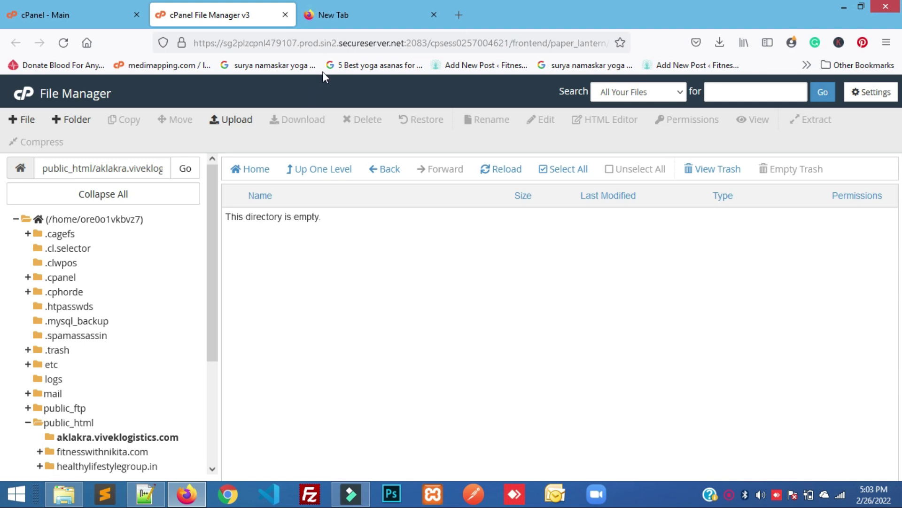
left_click(349, 15)
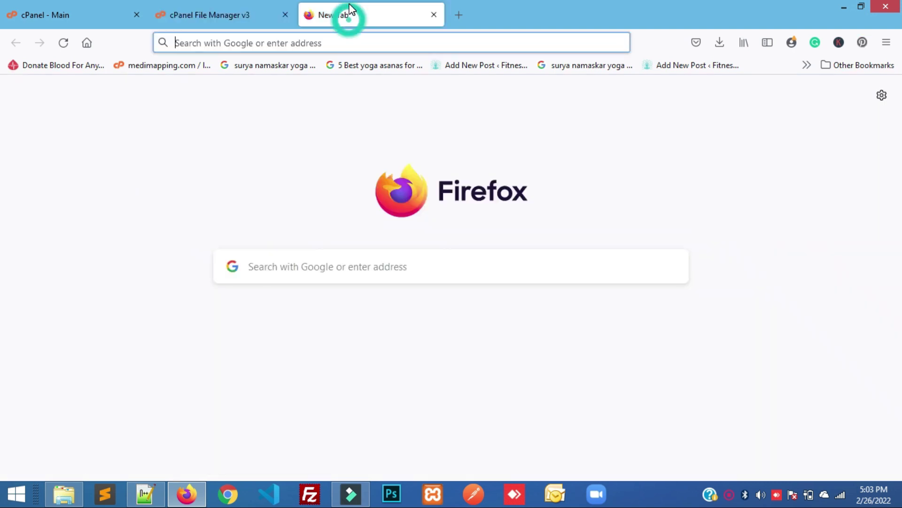
Search Google for 'wordpress download' and open the WordPress.org download page
left_click(244, 43)
type("do")
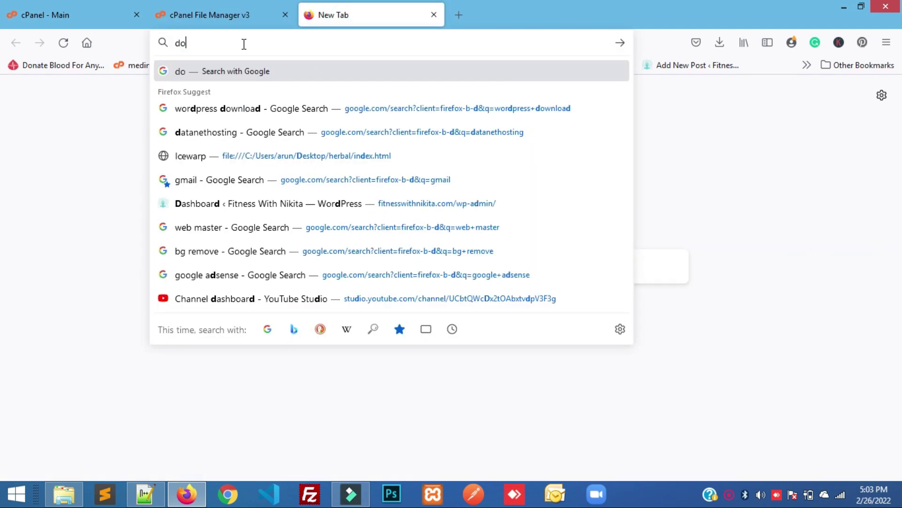
type("wnl")
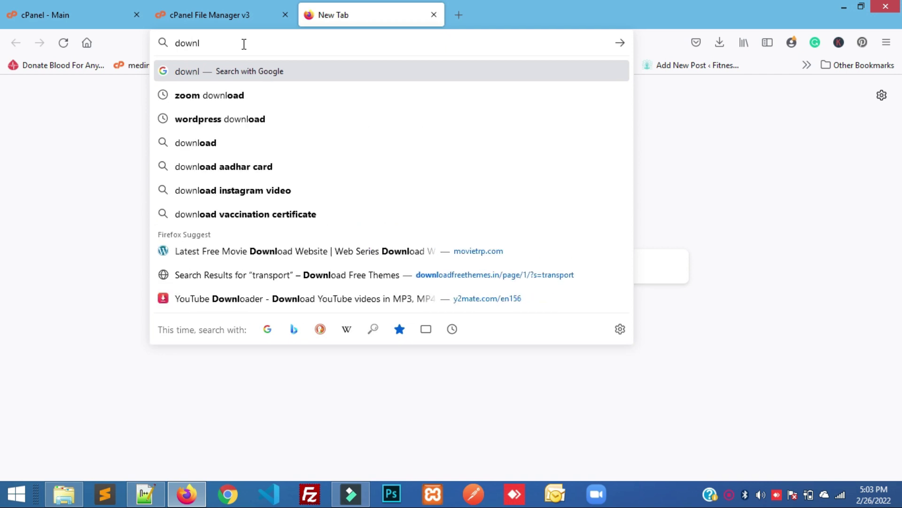
left_click(243, 132)
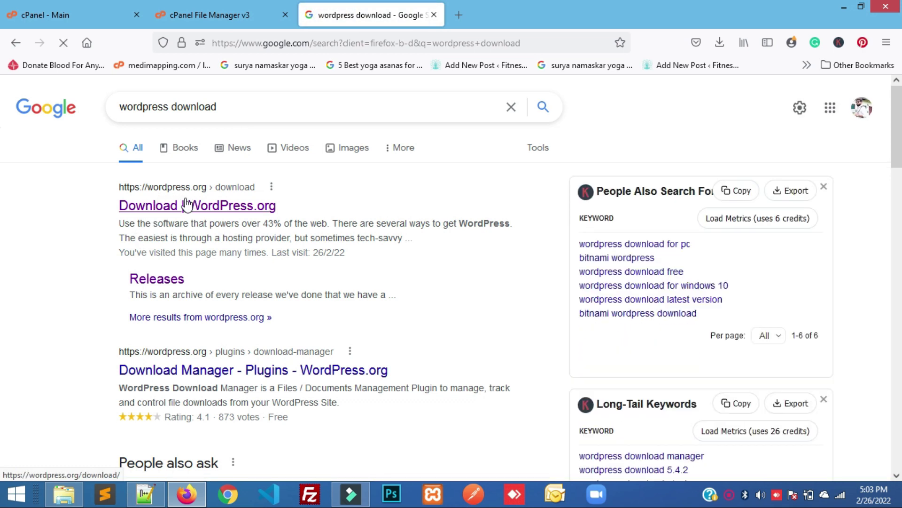
left_click(182, 207)
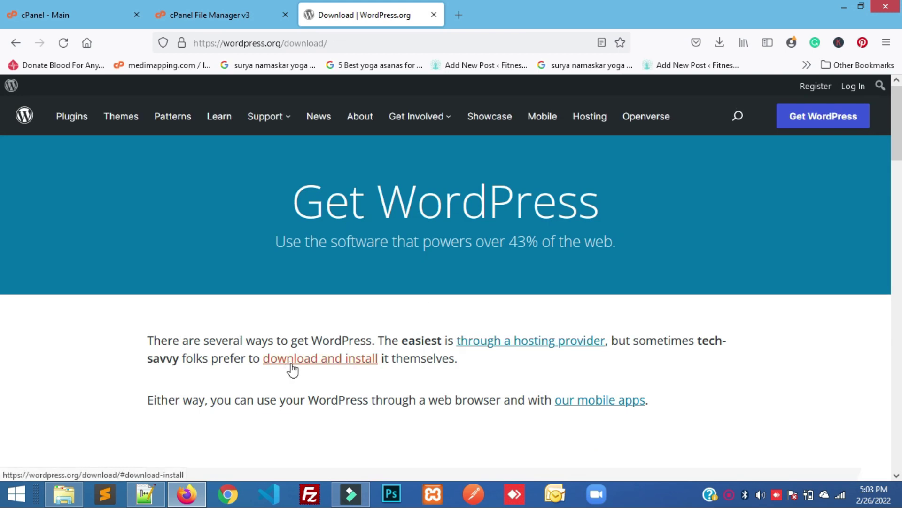
Download and save the WordPress 5.9.1 zip, then return to the File Manager
left_click(313, 359)
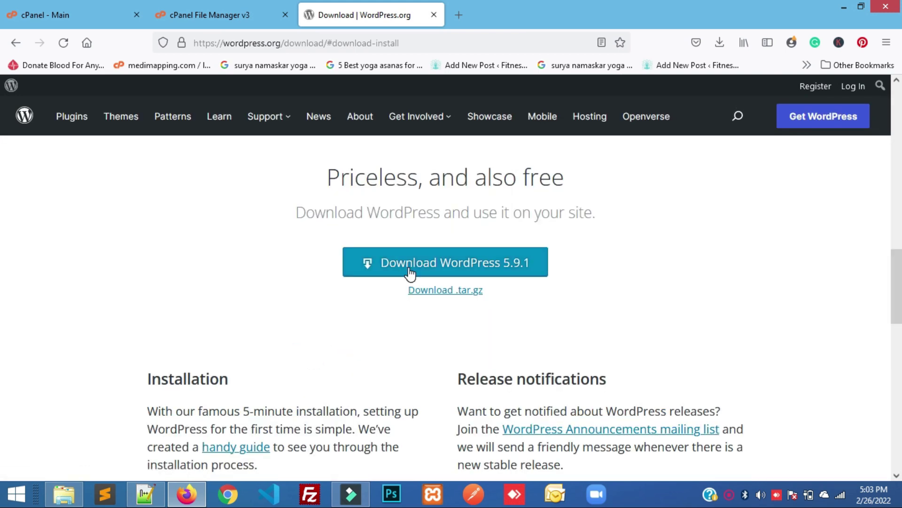
left_click(472, 270)
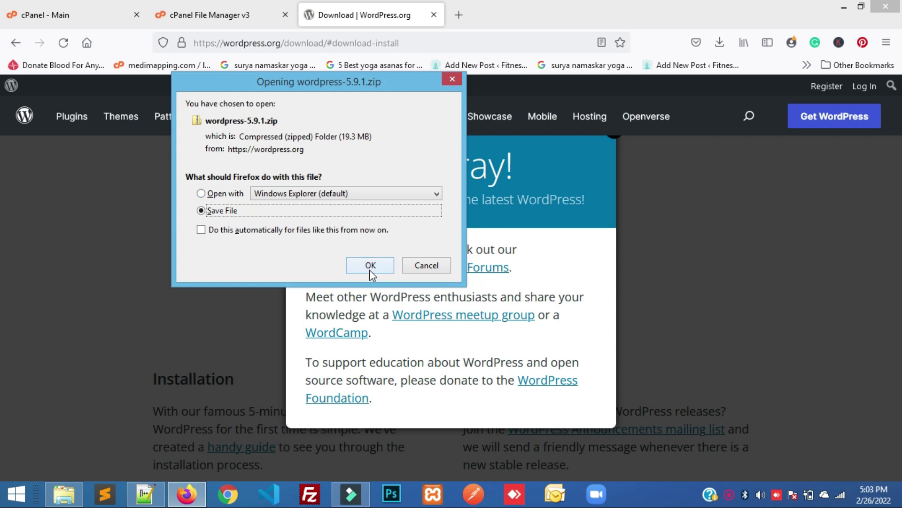
left_click(369, 267)
left_click(720, 46)
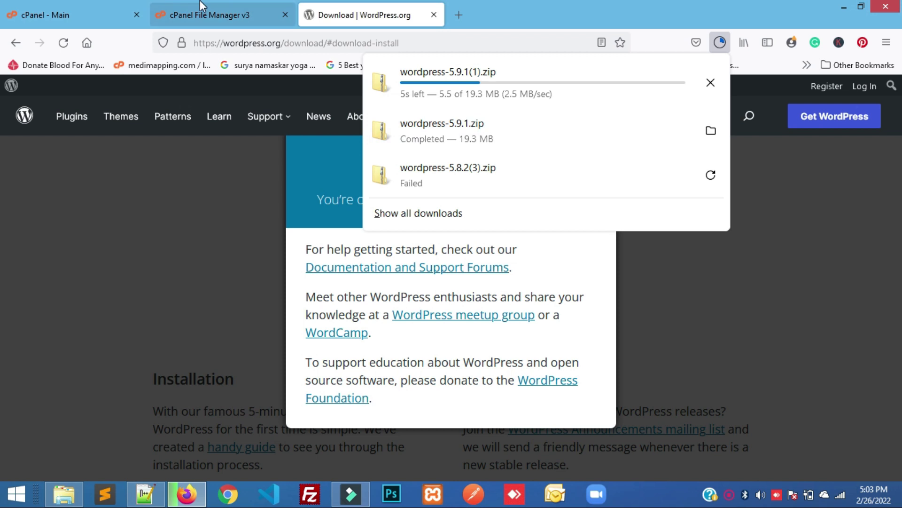
left_click(219, 7)
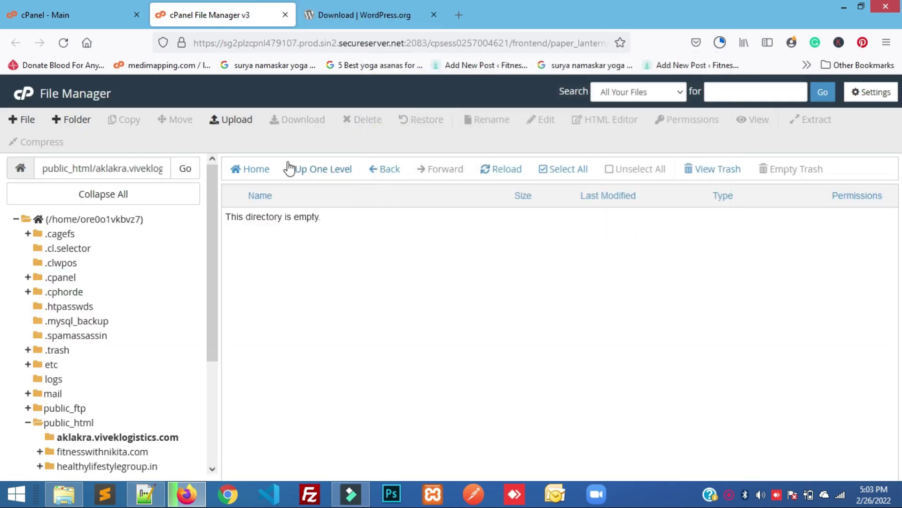
Upload wordpress-5.9.1.zip from the Desktop into the aklakra.viveklogistics.com folder
left_click(238, 126)
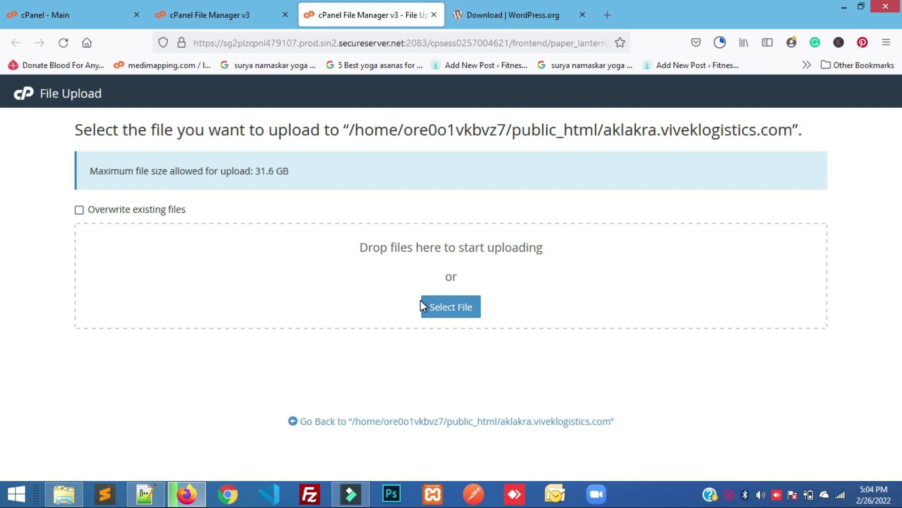
left_click(455, 310)
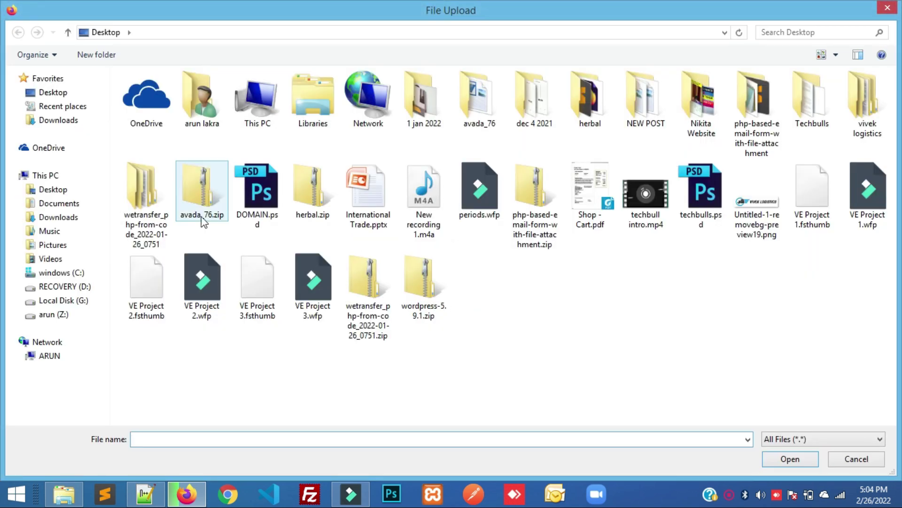
left_click(270, 225)
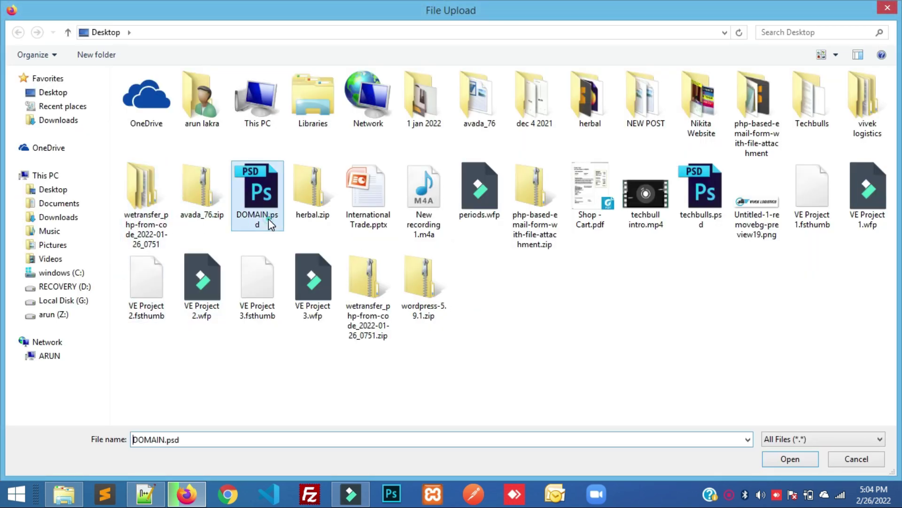
key("w")
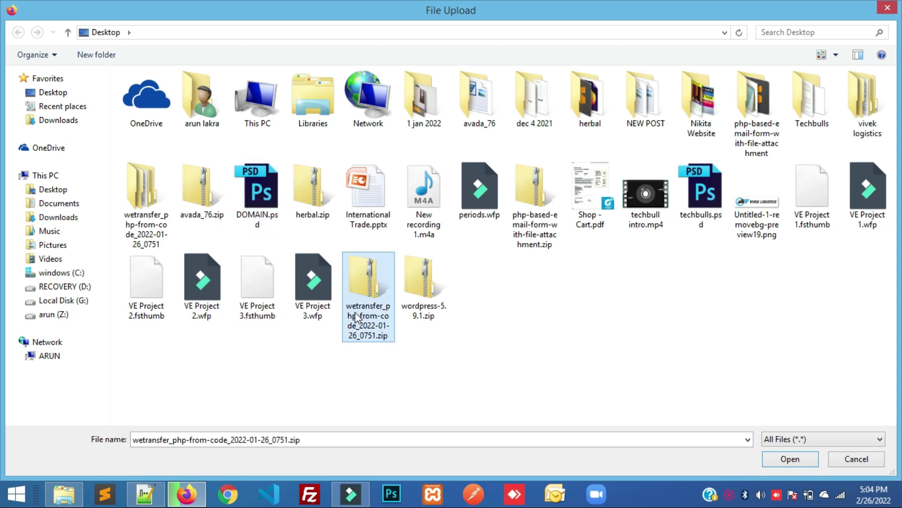
key("w")
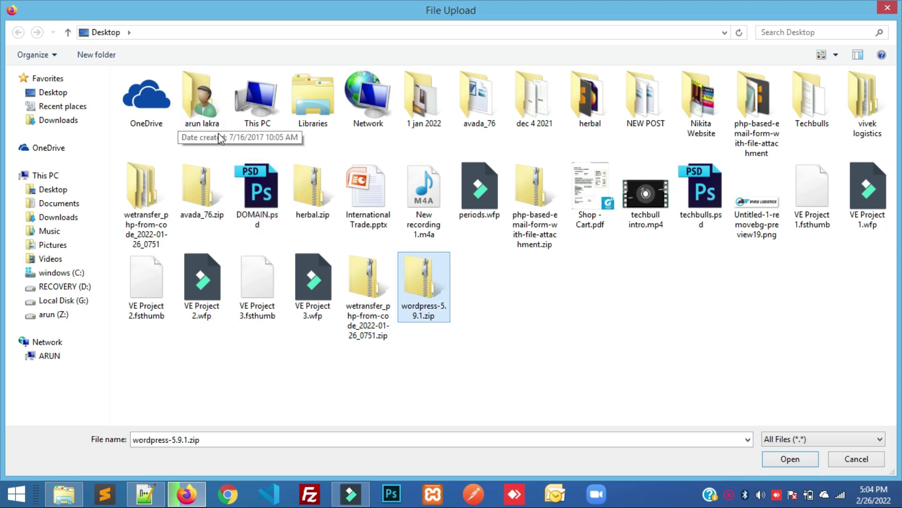
double_click(411, 271)
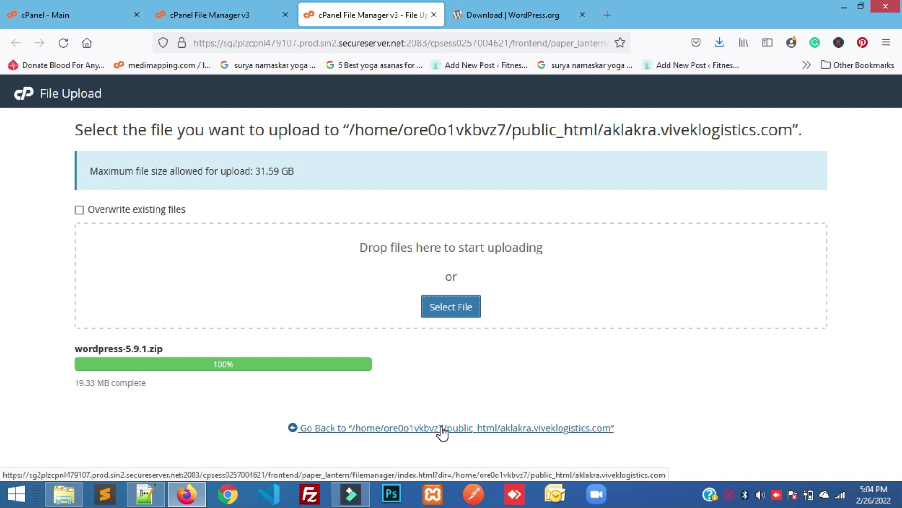
Extract wordpress-5.9.1.zip into a wordpress folder within aklakra.viveklogistics.com
left_click(441, 428)
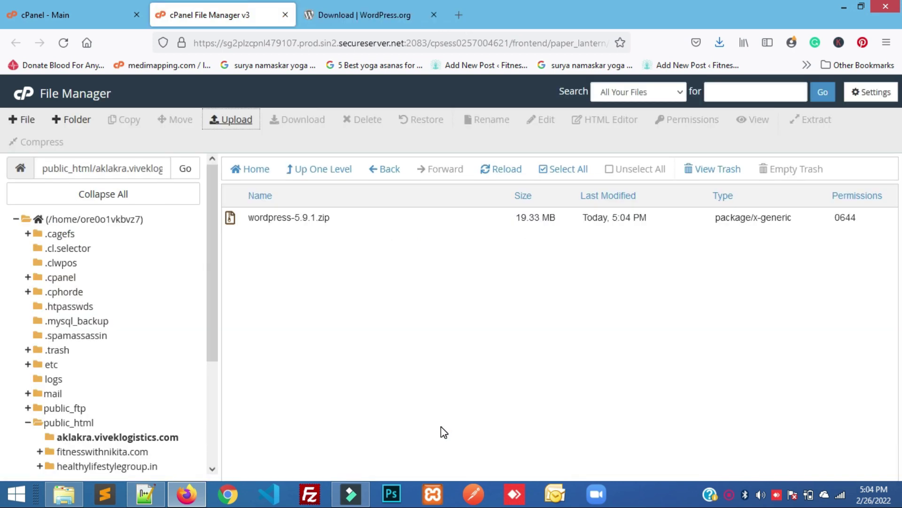
left_click(355, 223)
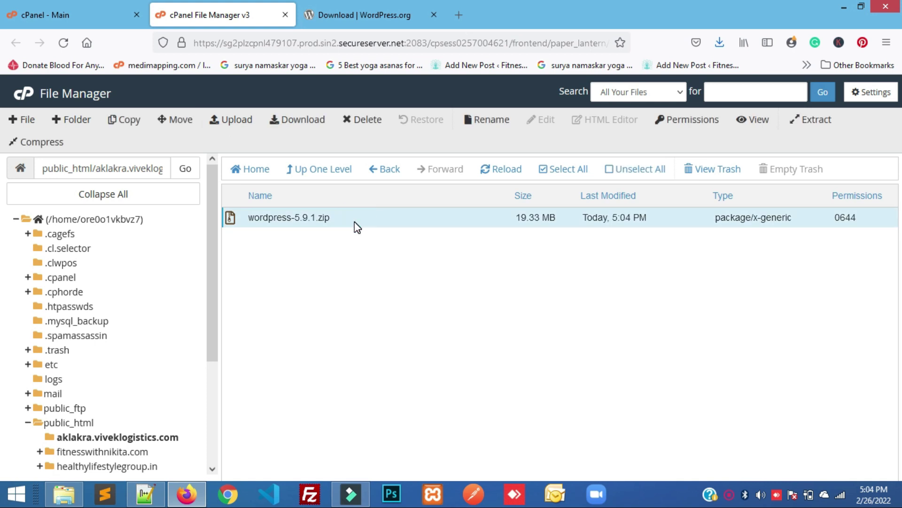
right_click(357, 227)
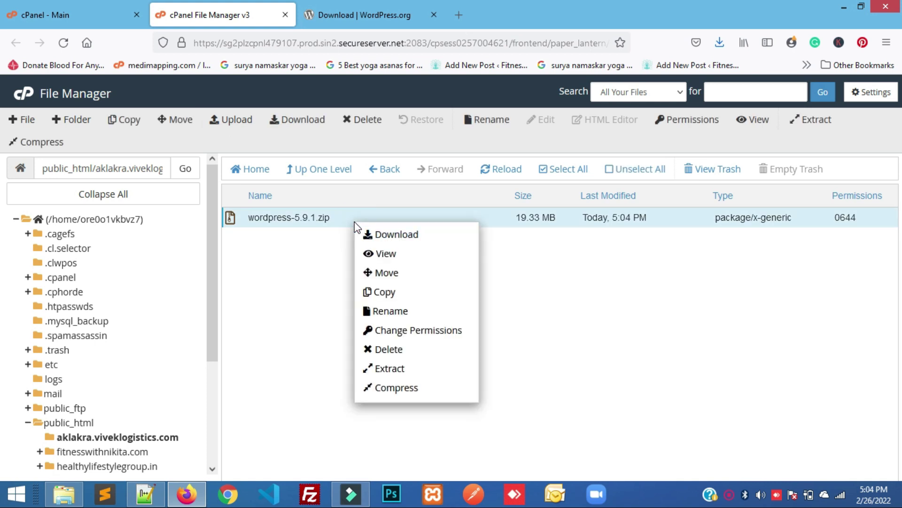
left_click(390, 368)
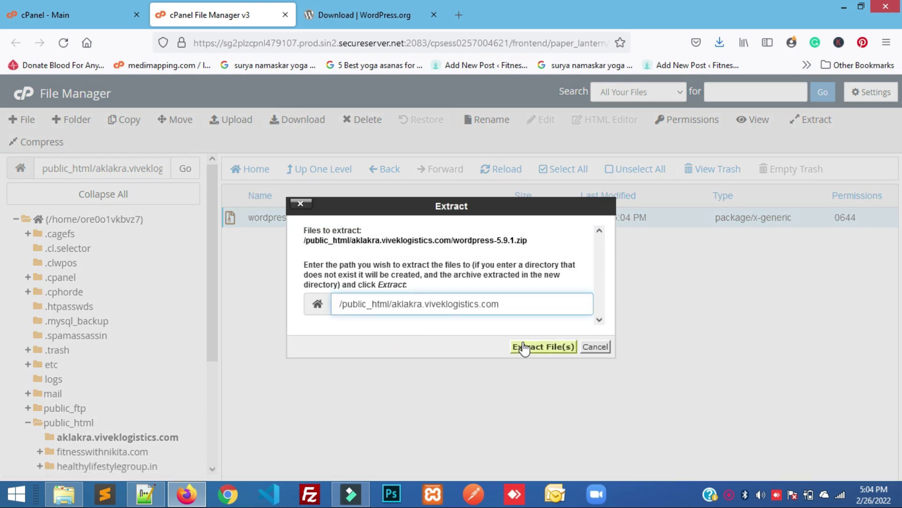
left_click(533, 348)
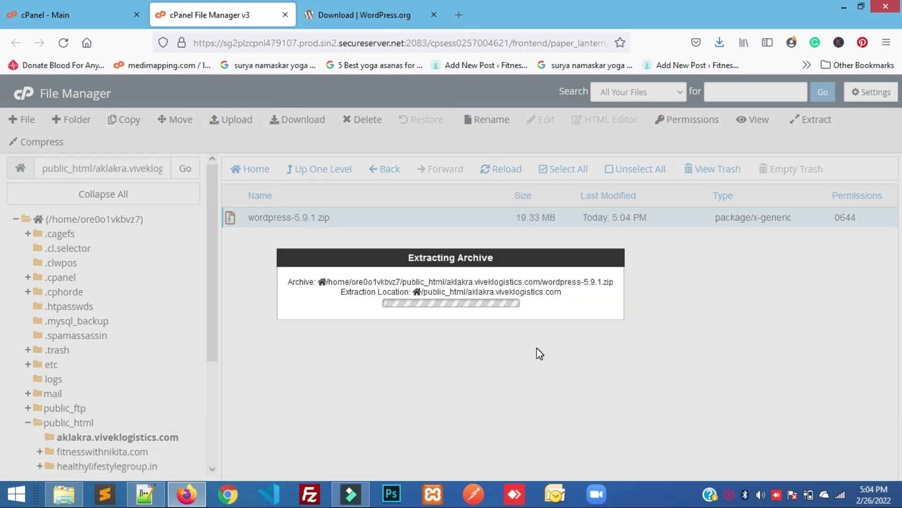
left_click(664, 412)
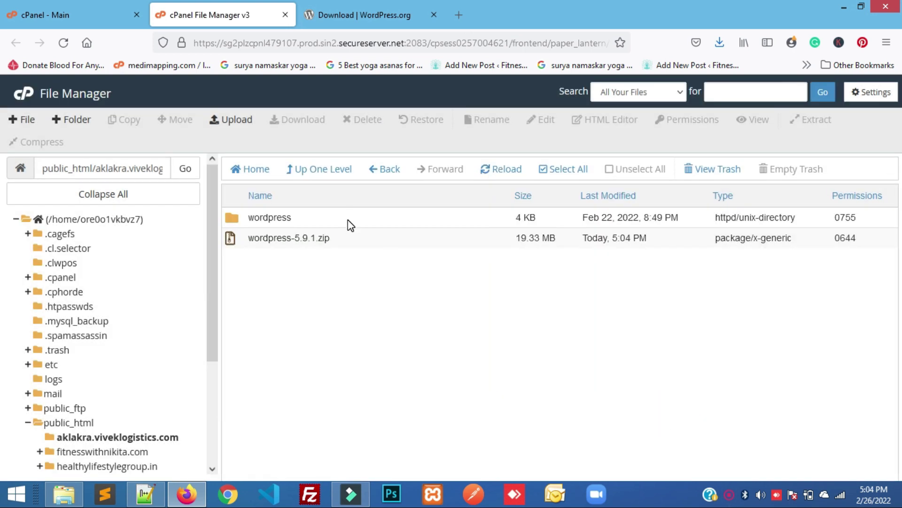
Open the extracted wordpress folder, select all its files, and sort the list by name and size
double_click(350, 225)
scroll(399, 371, "down", 2)
scroll(398, 371, "up", 2)
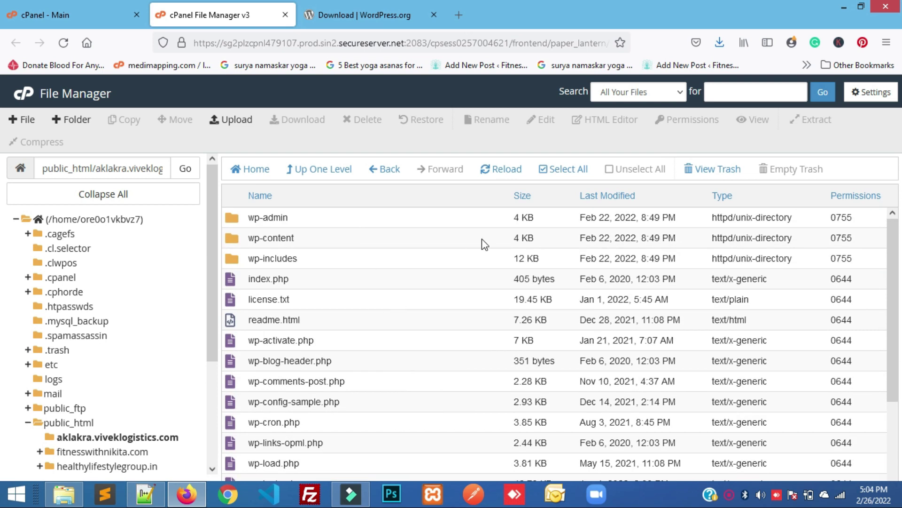
left_click(555, 169)
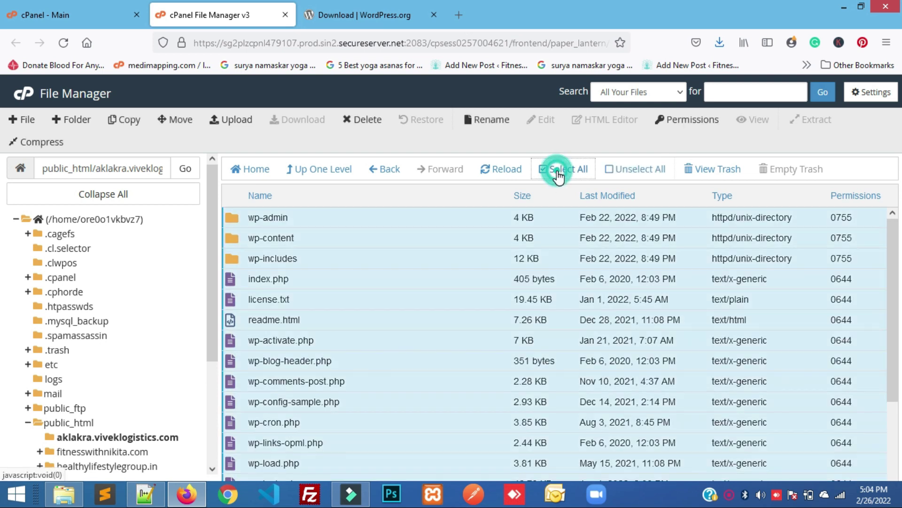
right_click(370, 288)
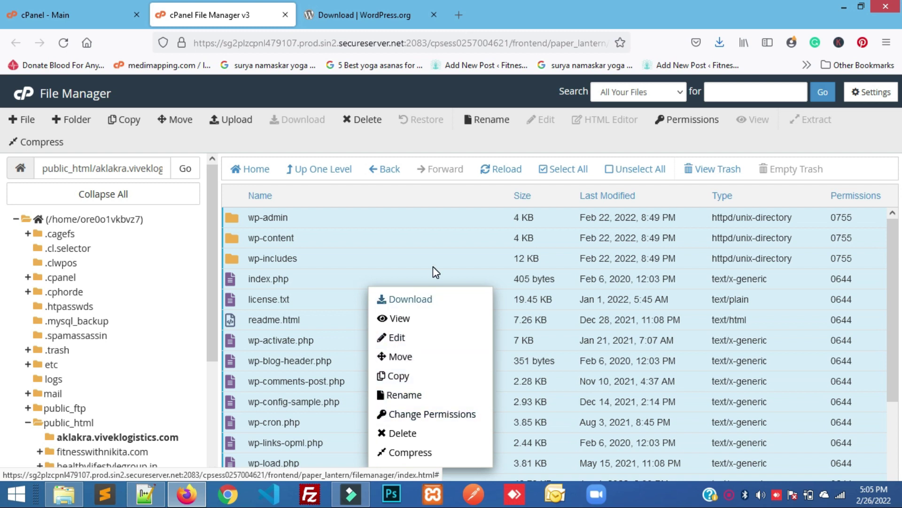
left_click(440, 205)
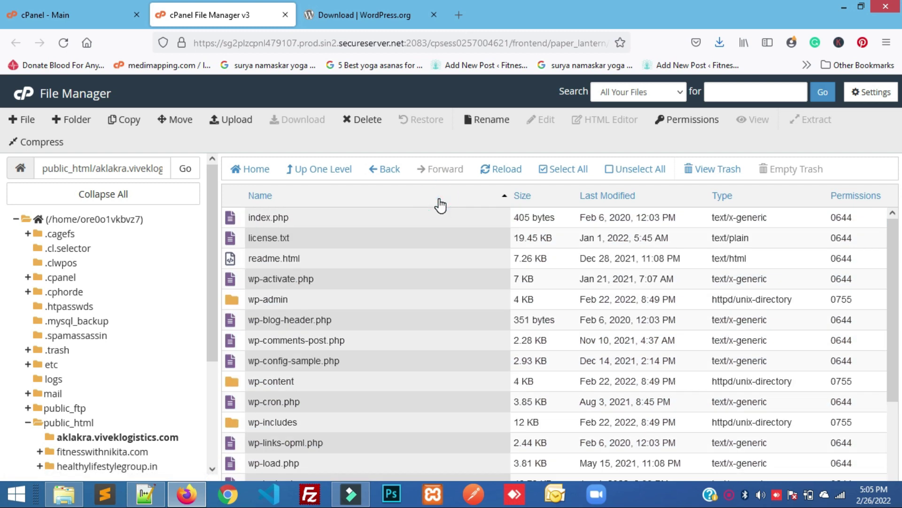
left_click(440, 204)
left_click(440, 205)
left_click(514, 196)
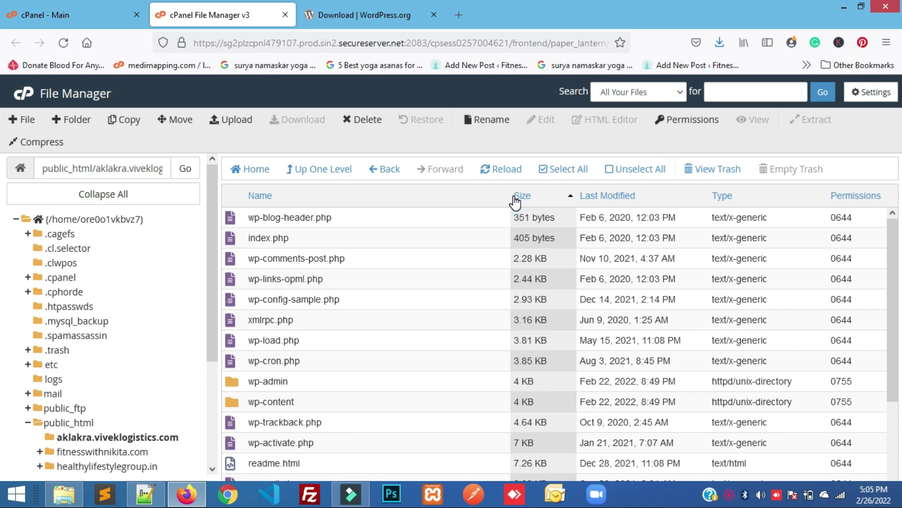
Move all files from the wordpress folder up into the aklakra.viveklogistics.com root
left_click(549, 168)
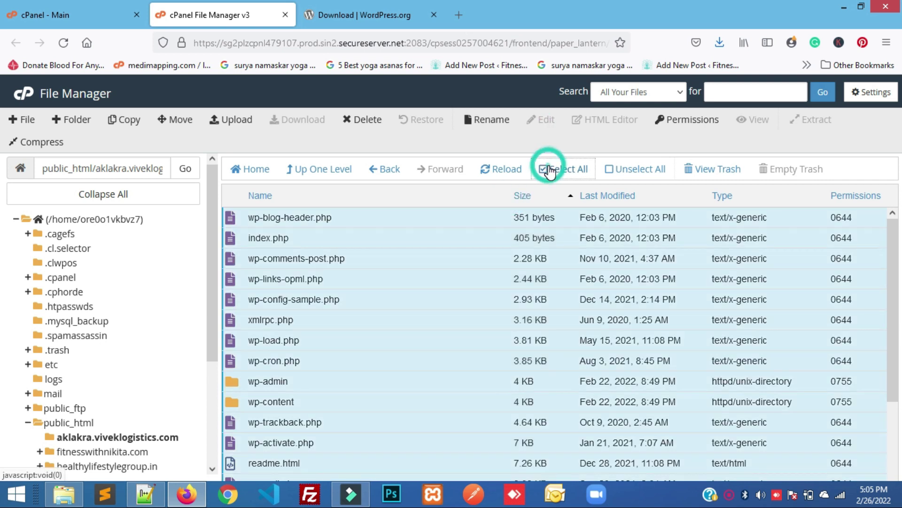
right_click(372, 300)
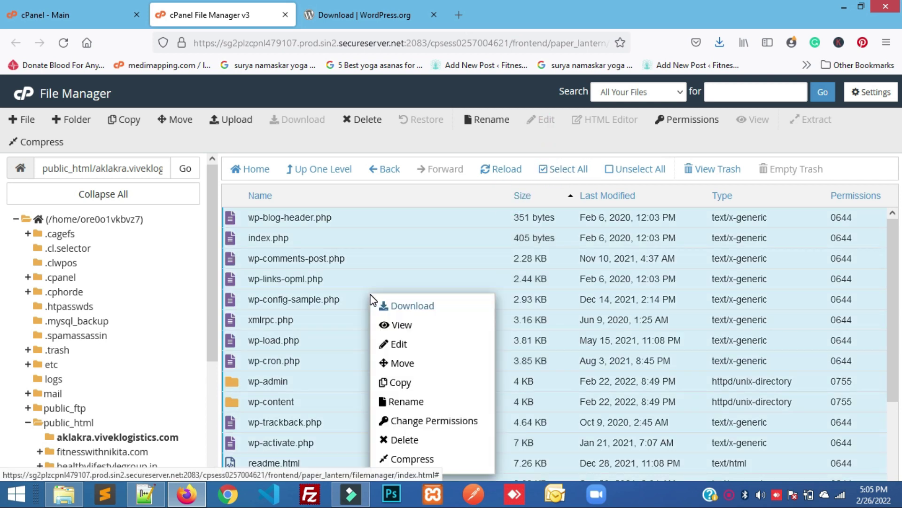
left_click(403, 365)
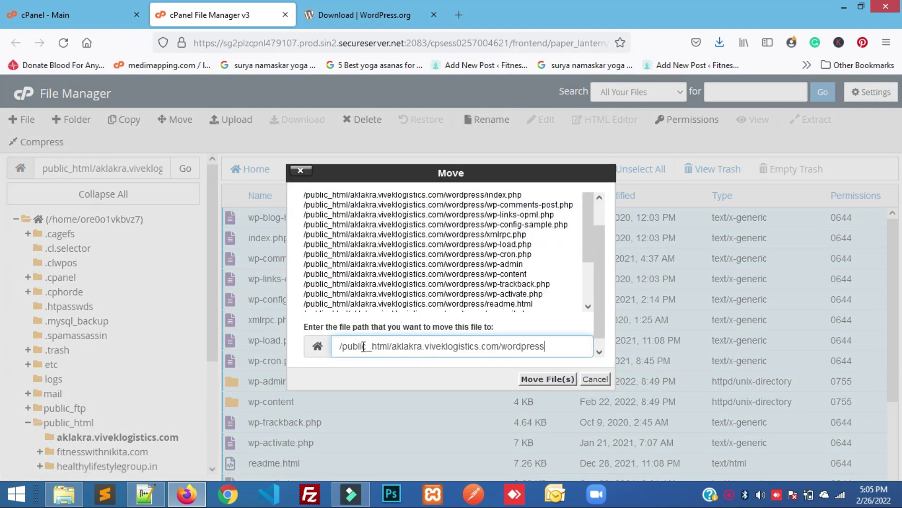
left_click_drag(393, 346, 540, 347)
key("BackSpace")
left_click(546, 375)
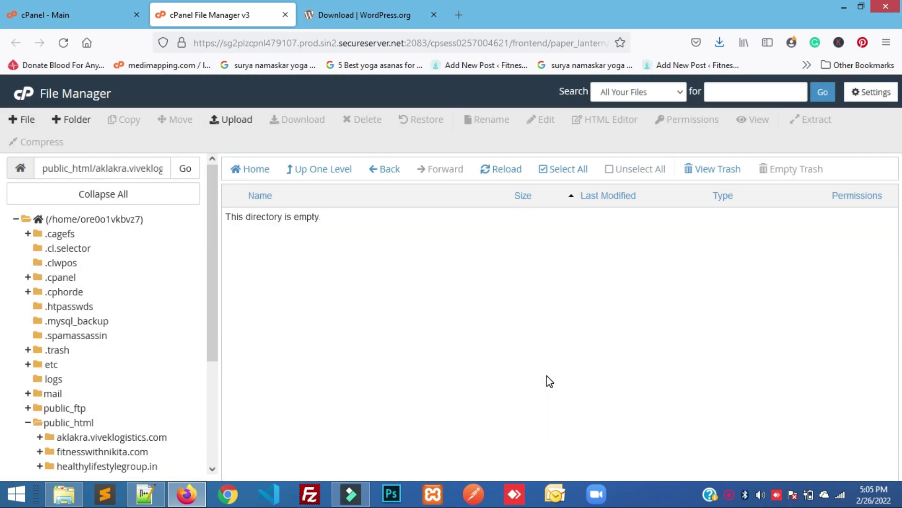
Check the subdomain folder's new contents and close the WordPress.org download tab
left_click(83, 438)
scroll(310, 362, "down", 3)
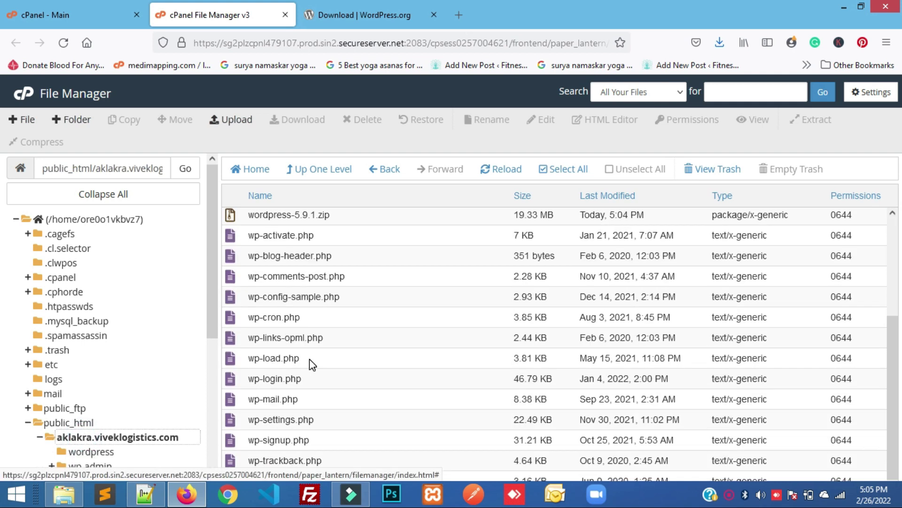
scroll(310, 362, "up", 3)
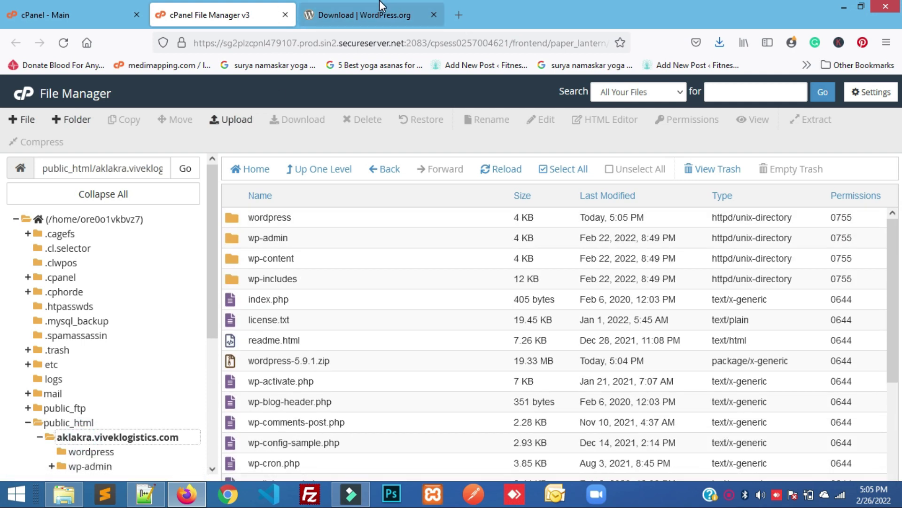
left_click(382, 6)
left_click(434, 14)
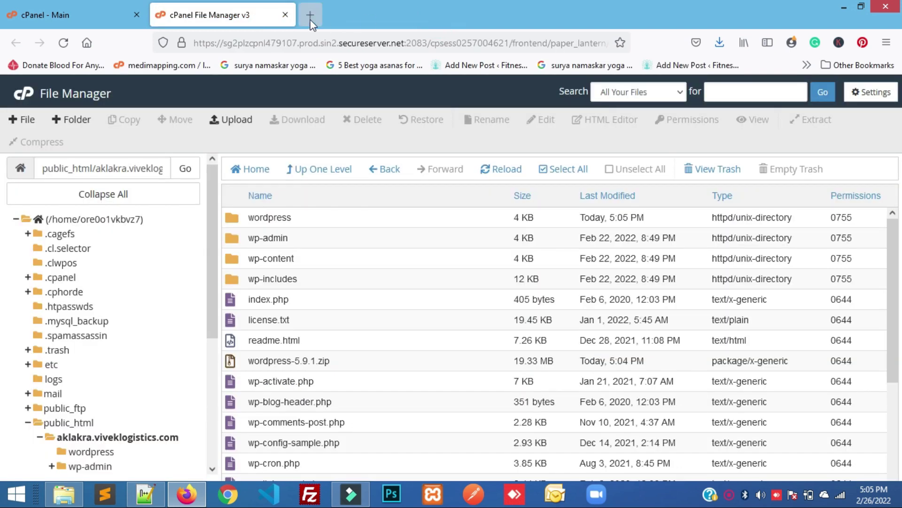
Load aklakra.viveklogistics.com in a new tab and continue the installer in English (United States)
left_click(310, 15)
left_click(298, 41)
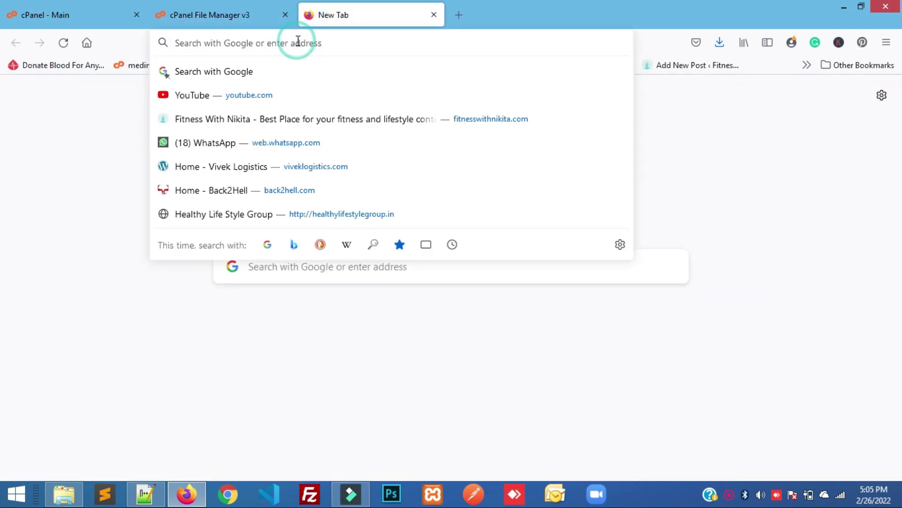
type("ak")
key("Right")
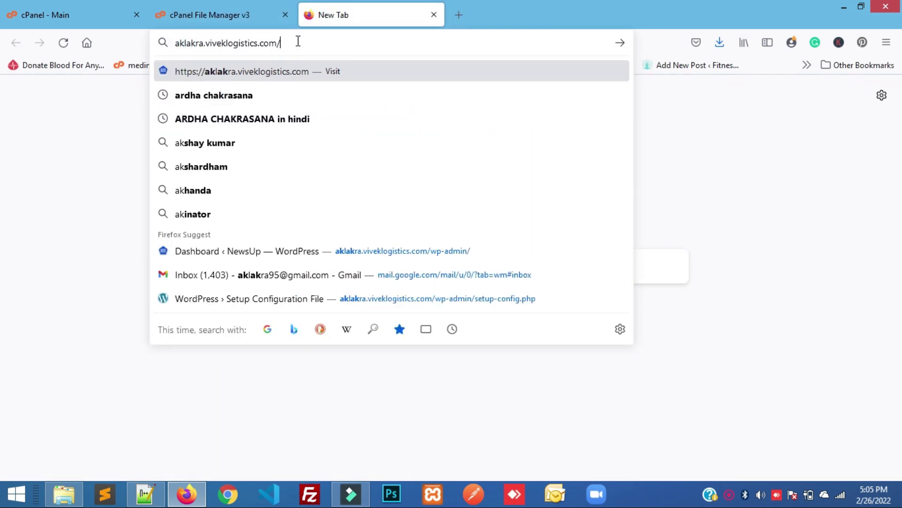
key("Return")
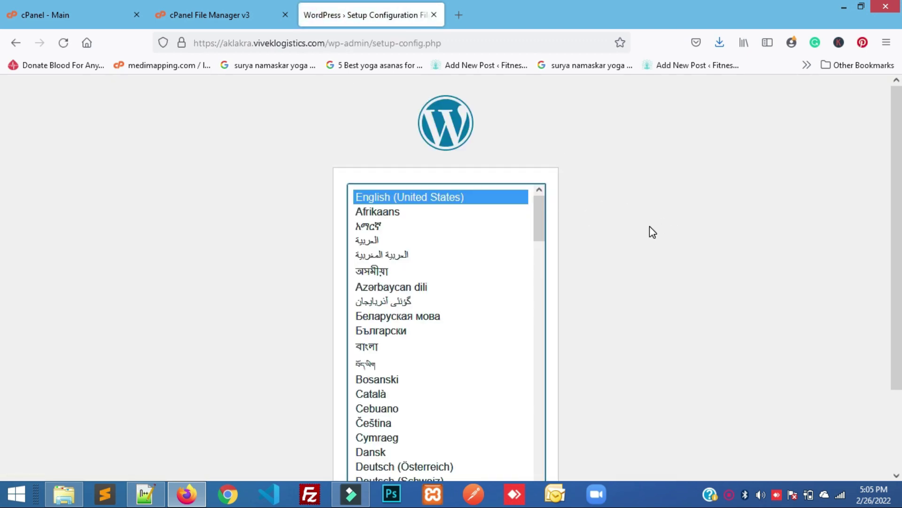
scroll(650, 221, "down", 2)
scroll(650, 212, "down", 1)
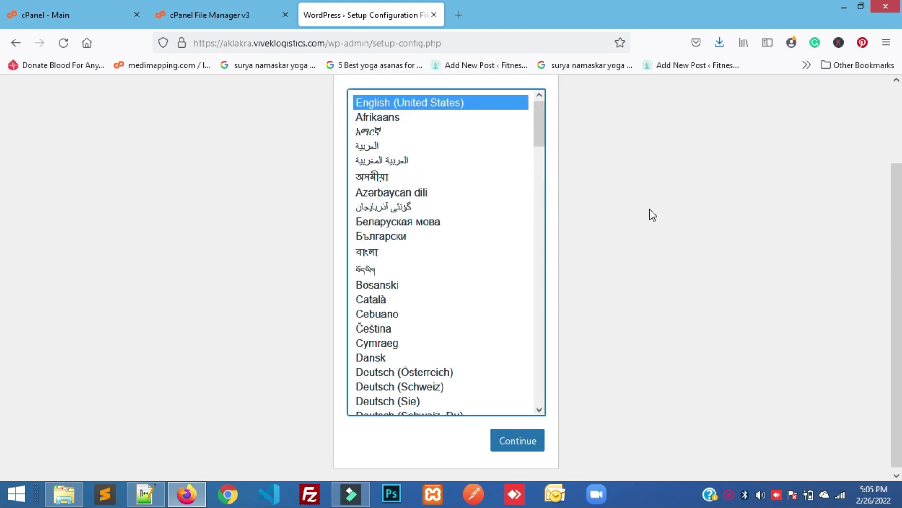
left_click(517, 444)
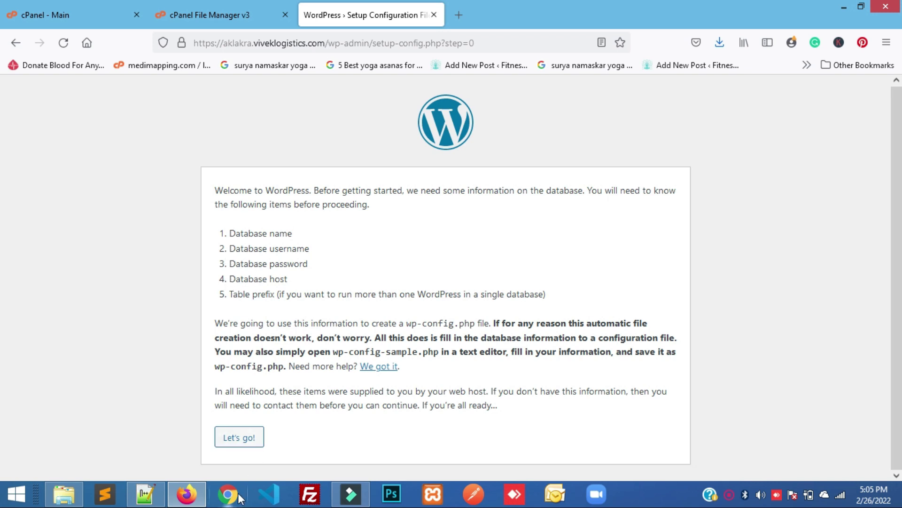
Set the Database Name to first_blog, copied from the notes
left_click(228, 441)
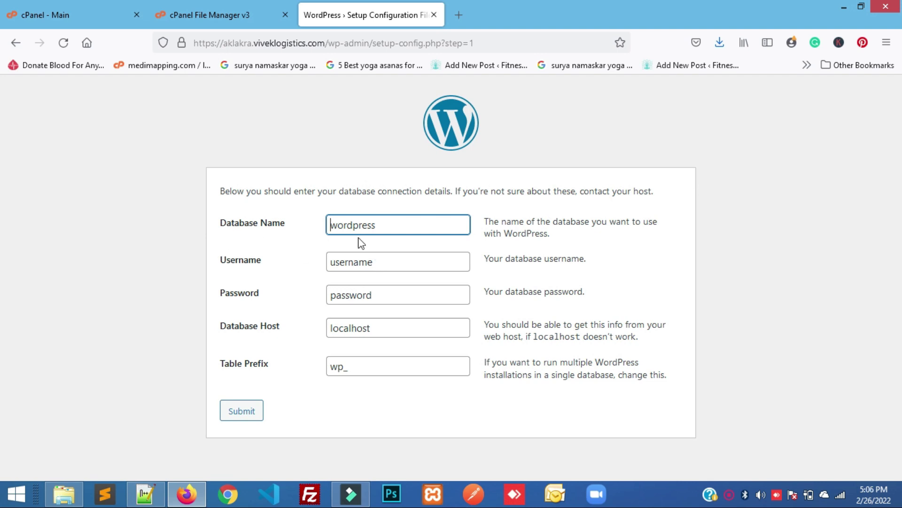
left_click_drag(379, 225, 294, 220)
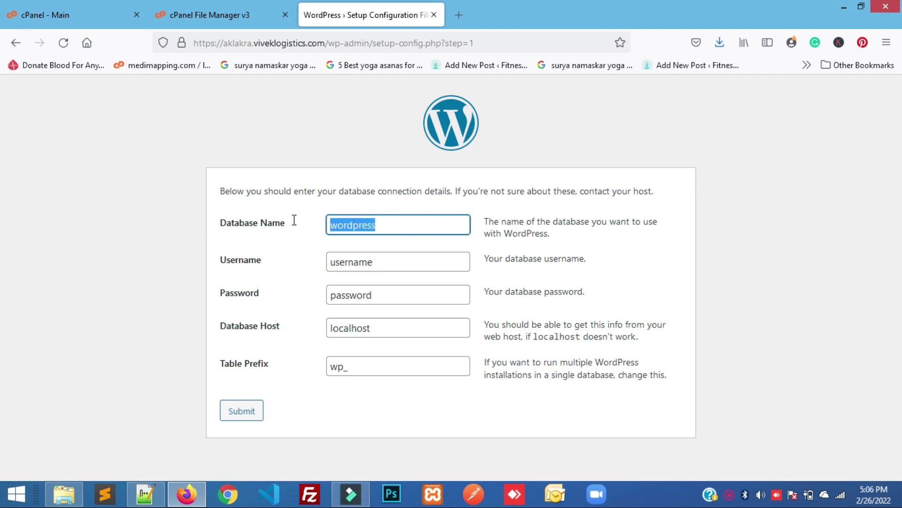
key("alt+Tab")
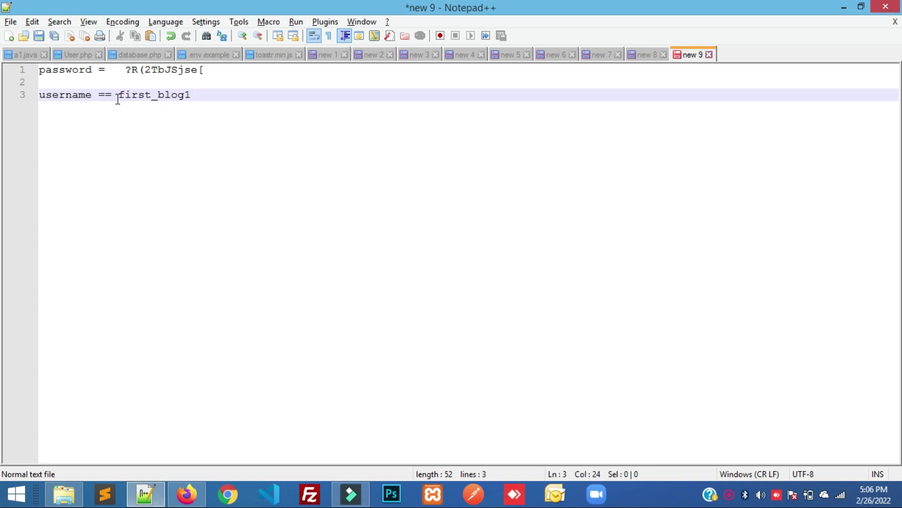
left_click_drag(119, 95, 184, 95)
key("ctrl+c")
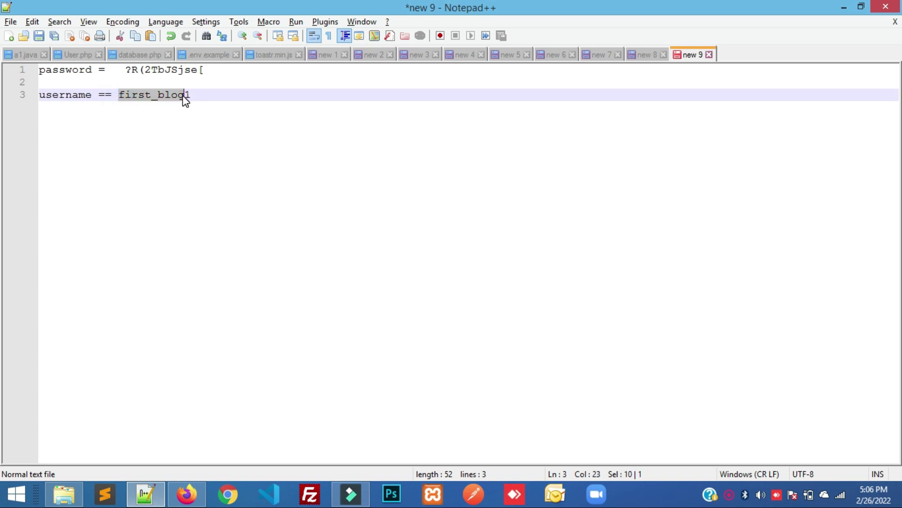
key("alt+Tab")
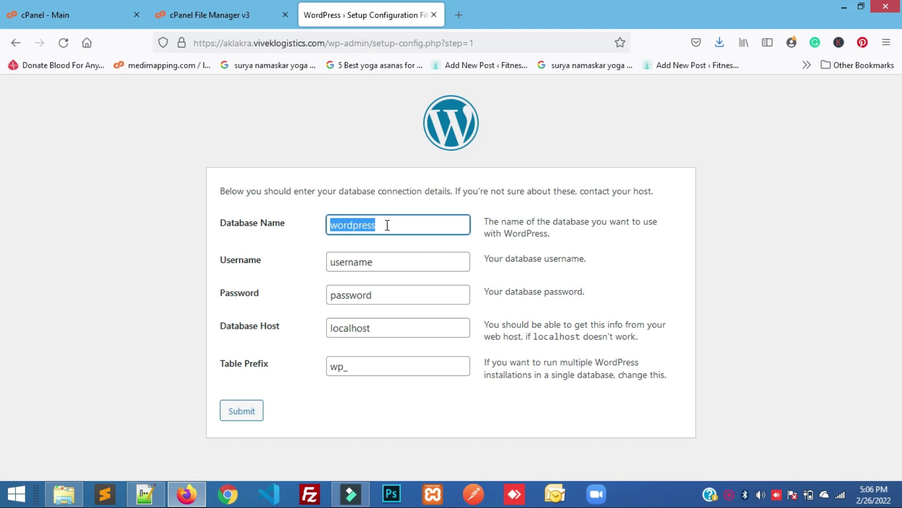
key("ctrl+v")
Set the Username to first_blog1, copied from the notes
key("alt+Tab")
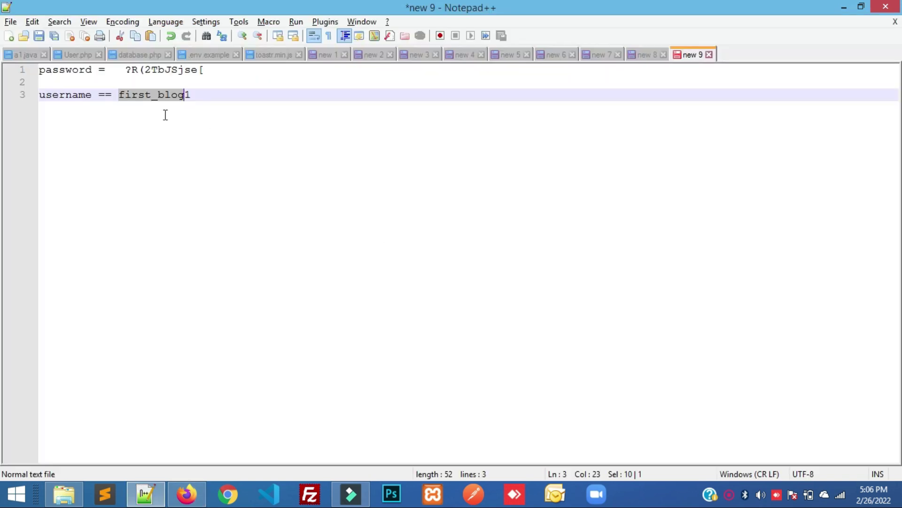
left_click(123, 96)
left_click_drag(117, 95, 192, 96)
key("alt+Tab")
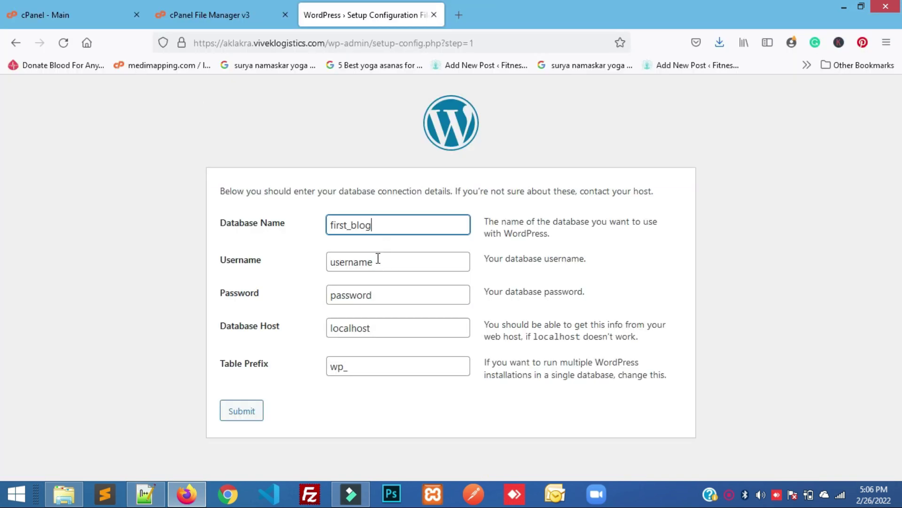
double_click(376, 257)
type("first_blog1")
Paste the database password from the notes into the Password field
key("alt+Tab")
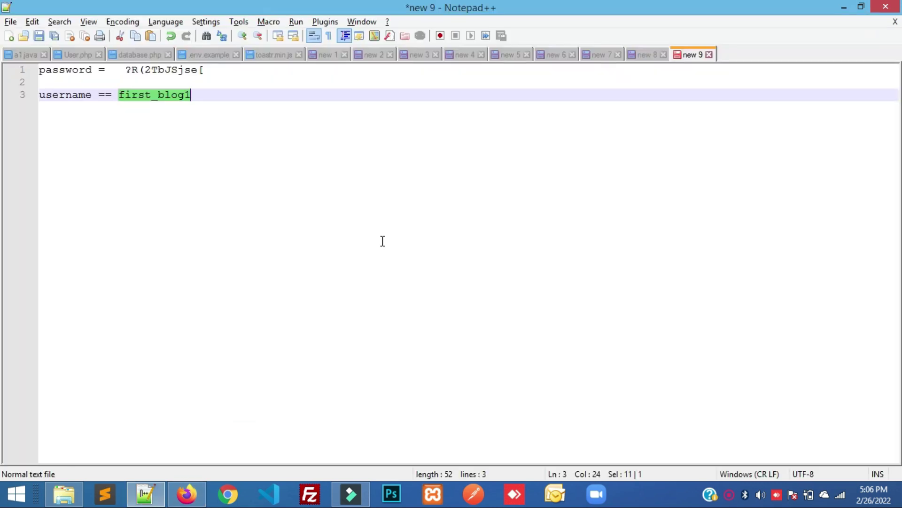
left_click_drag(126, 69, 204, 72)
key("ctrl+c")
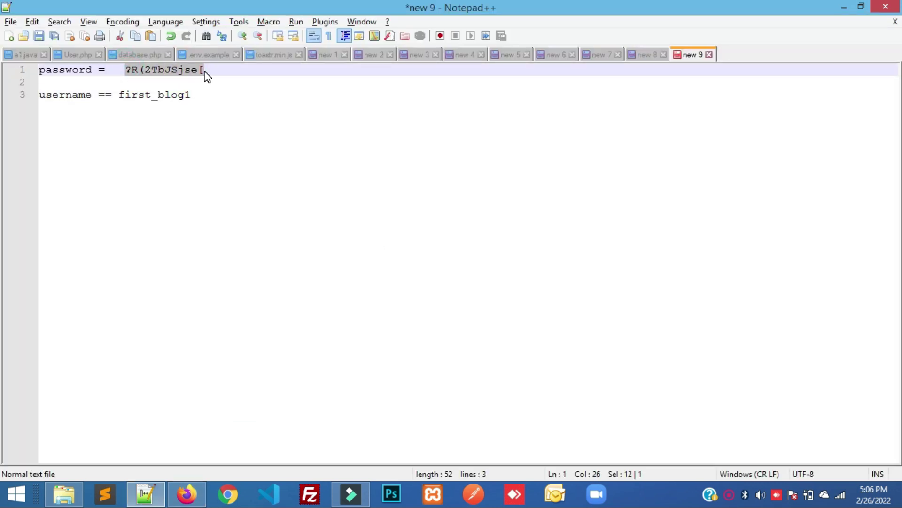
key("alt+Tab")
left_click_drag(378, 296, 311, 301)
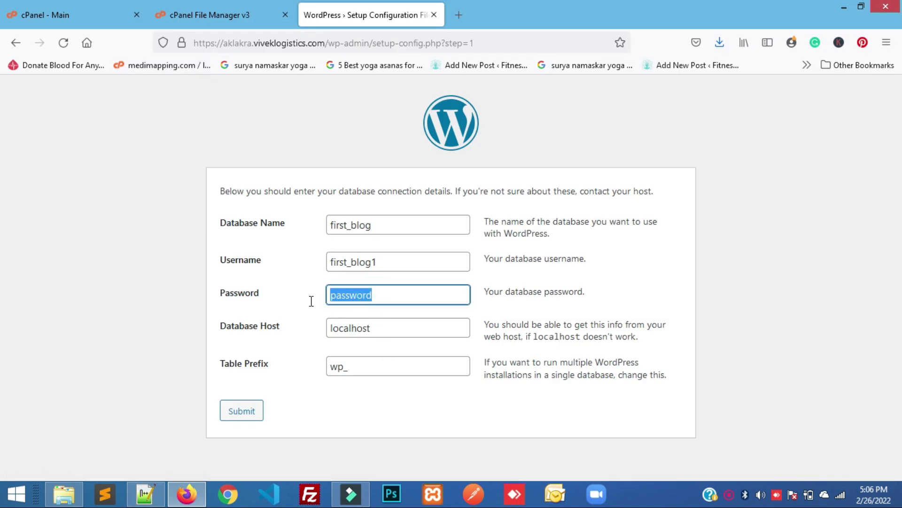
key("ctrl+v")
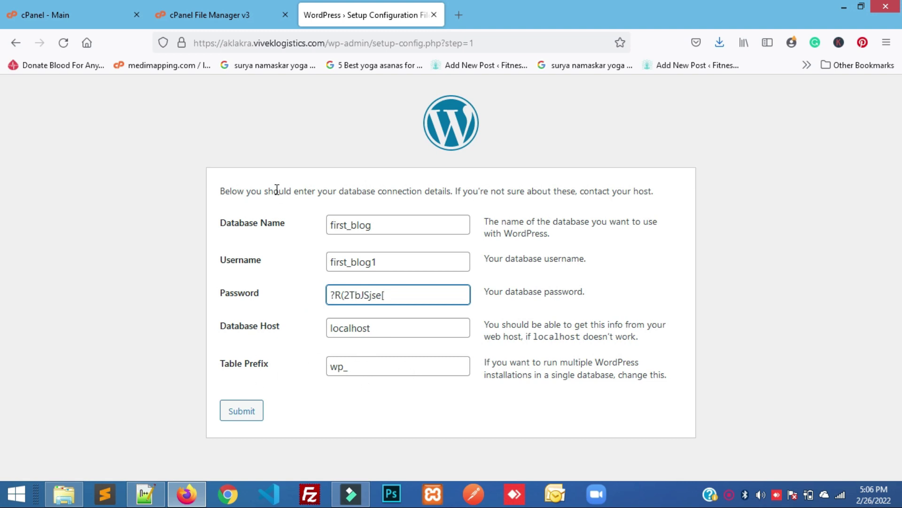
Open the first_blog database in phpMyAdmin from cPanel, confirming it has no tables
left_click(270, 6)
left_click(49, 18)
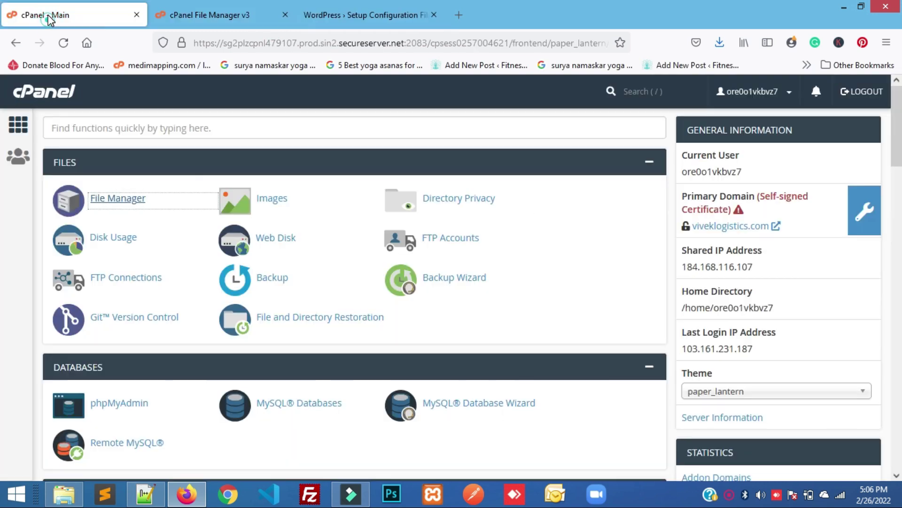
left_click(89, 124)
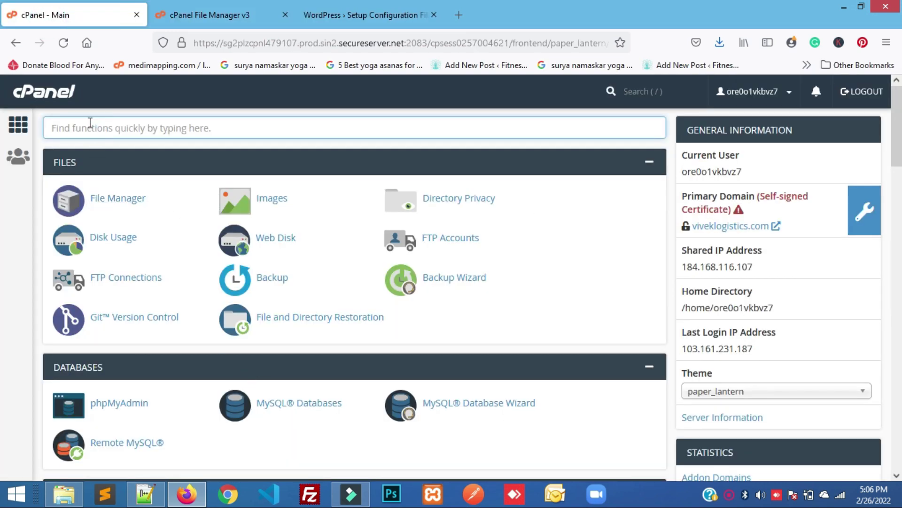
type("php")
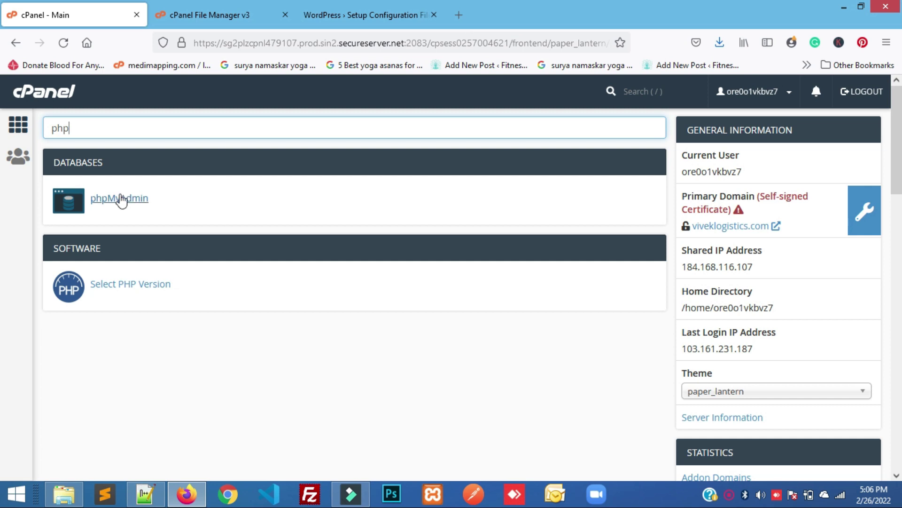
left_click(121, 199)
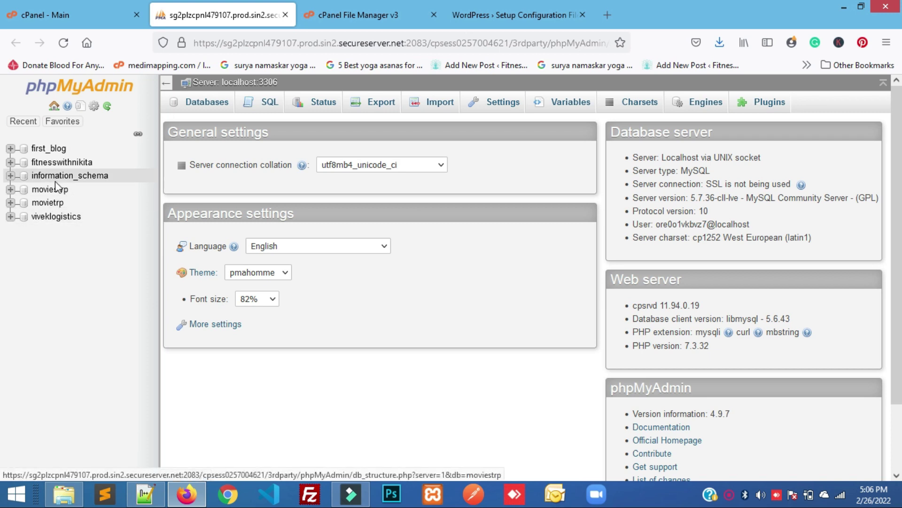
left_click(53, 150)
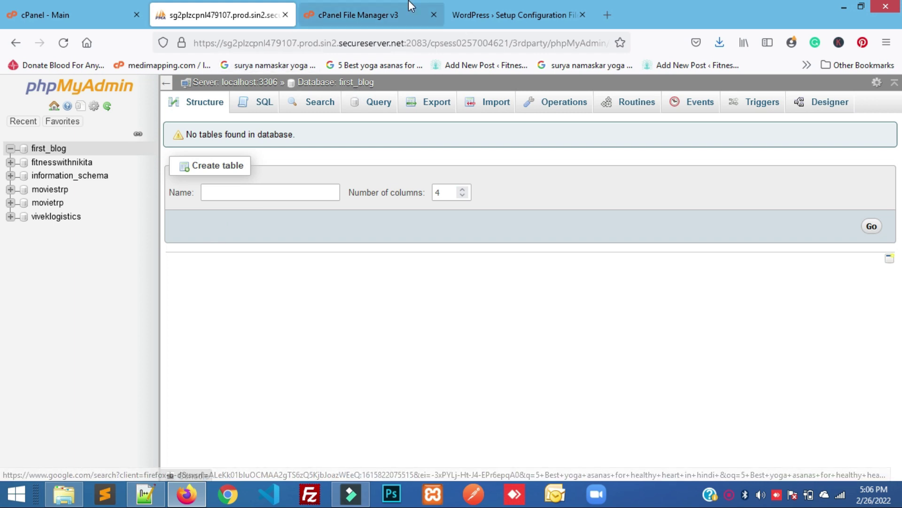
Glance at the File Manager listing, then return to the WordPress database form
left_click(368, 5)
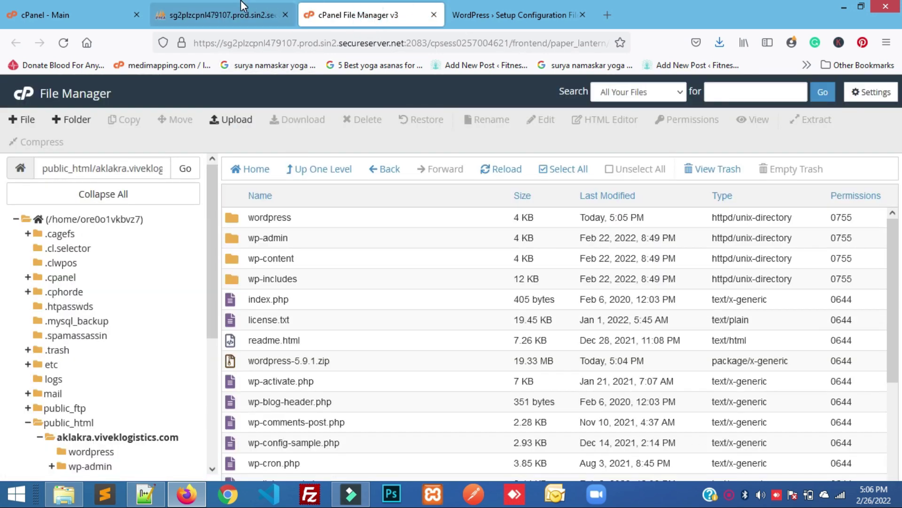
left_click(242, 5)
left_click(366, 6)
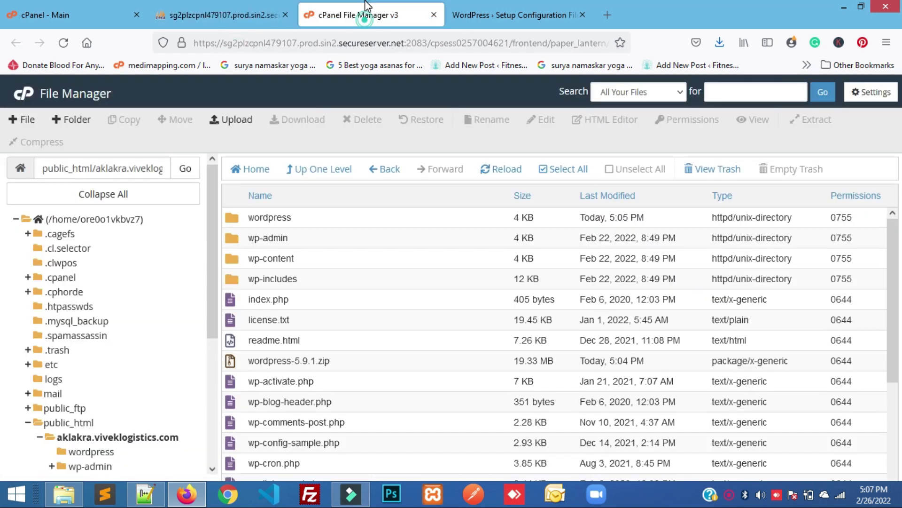
left_click(226, 14)
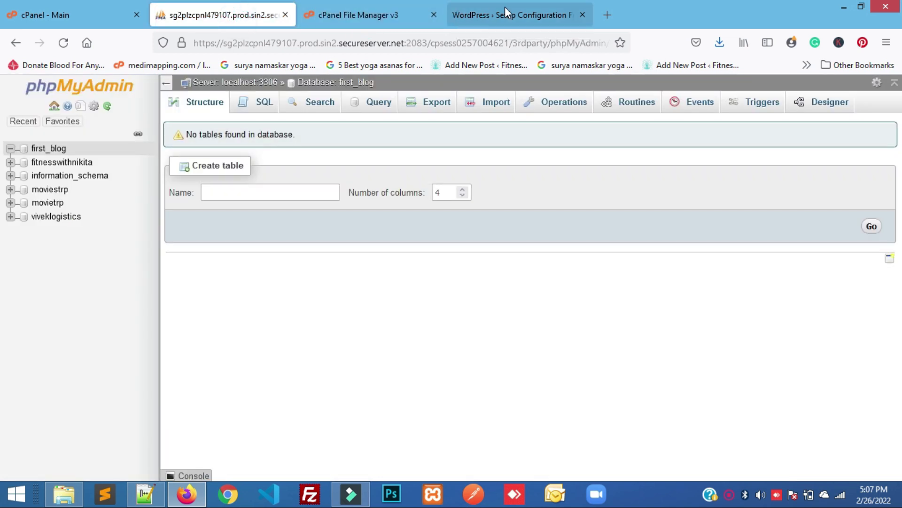
left_click(505, 7)
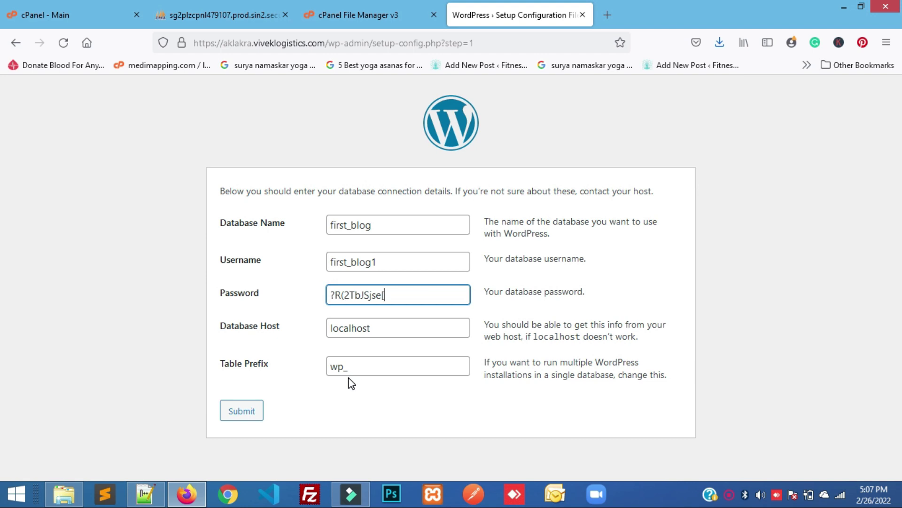
Submit the database details, run the installation, and title the site 'First Blog'
left_click(244, 412)
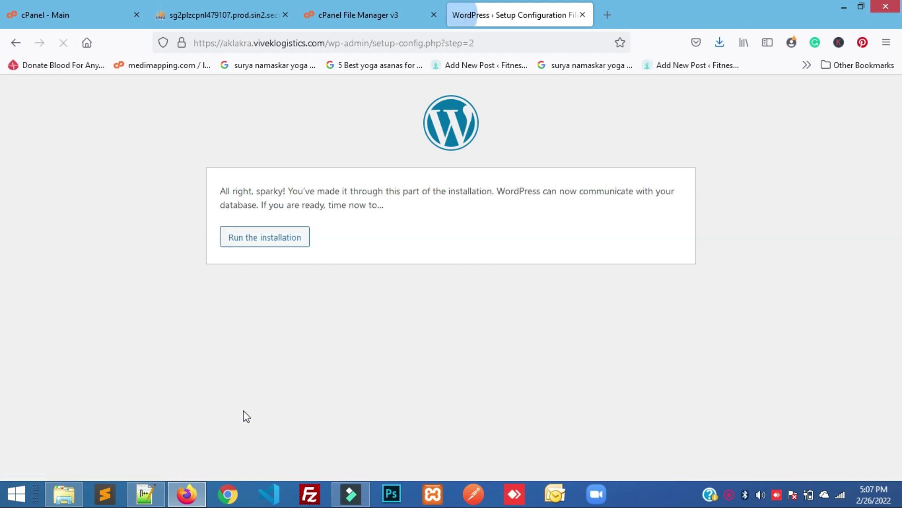
left_click(262, 238)
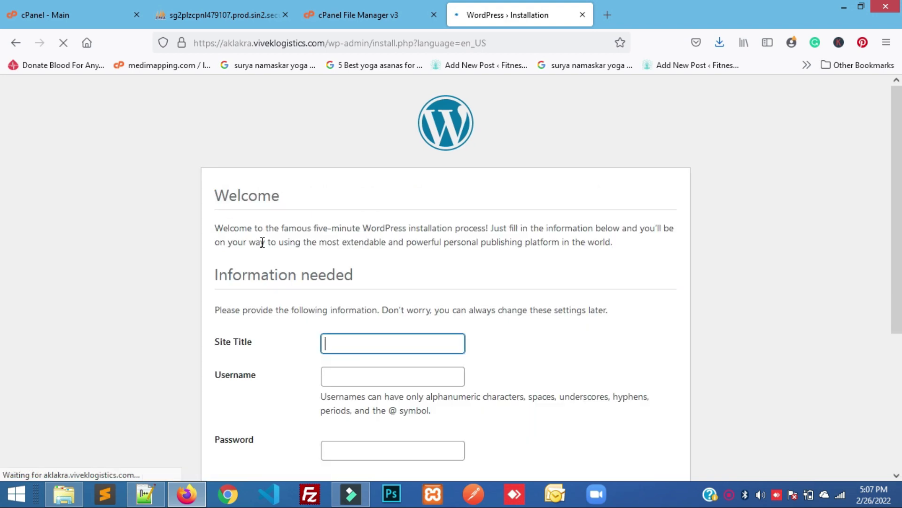
scroll(329, 282, "down", 1)
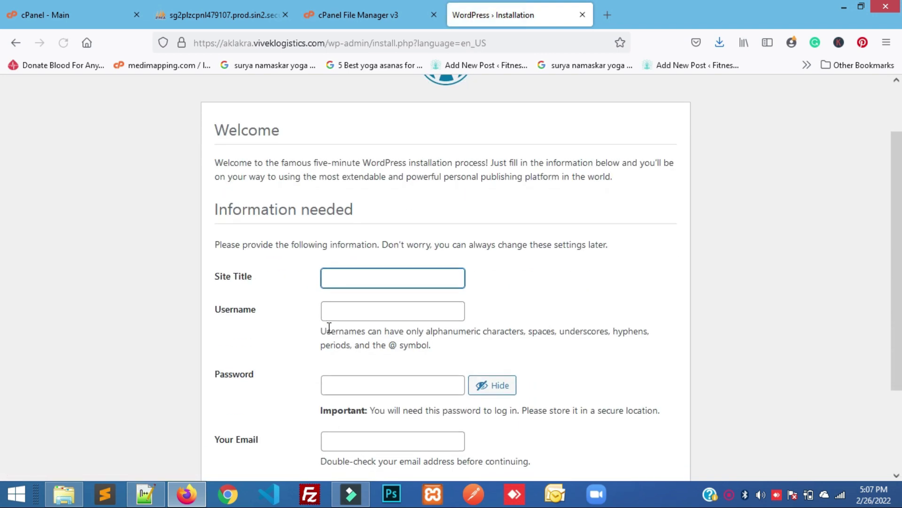
left_click(353, 278)
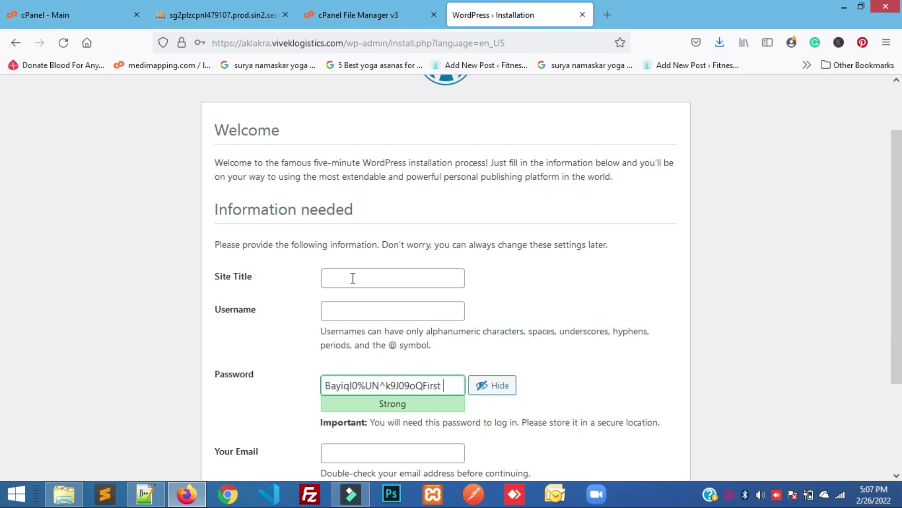
left_click(353, 278)
type("First")
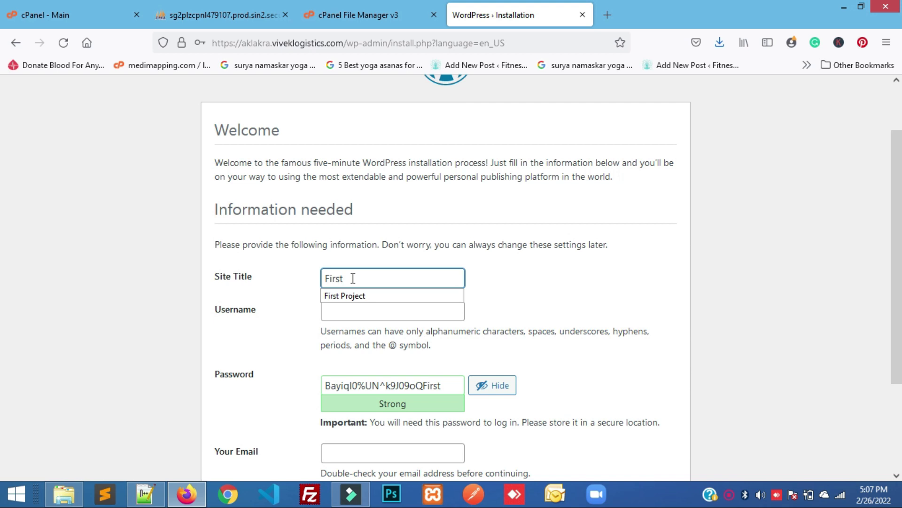
type(" _bl")
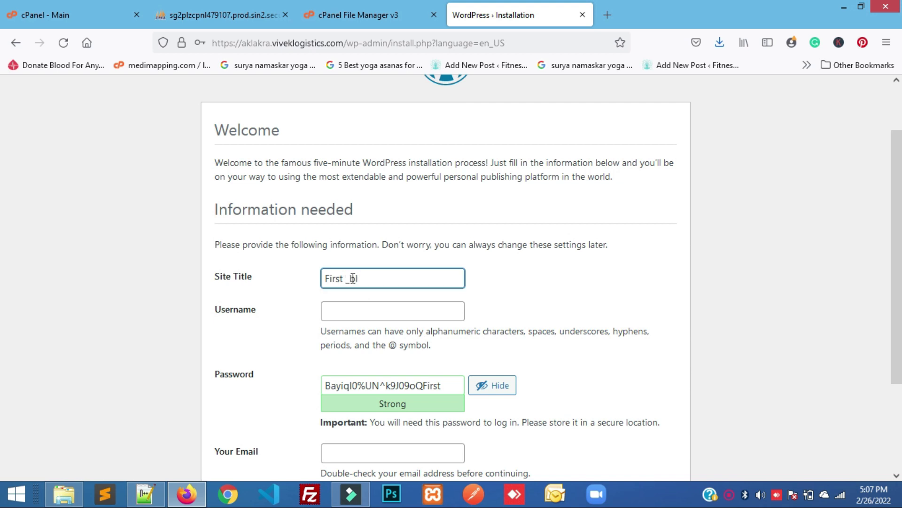
key("BackSpace")
type("Blog")
Set the administrator username to admin and replace the weak password with a custom one
left_click(363, 308)
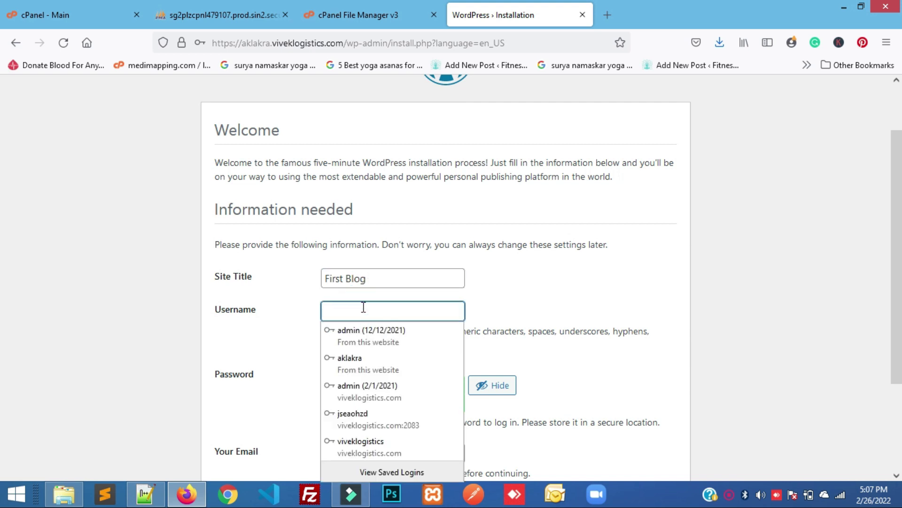
type("admi")
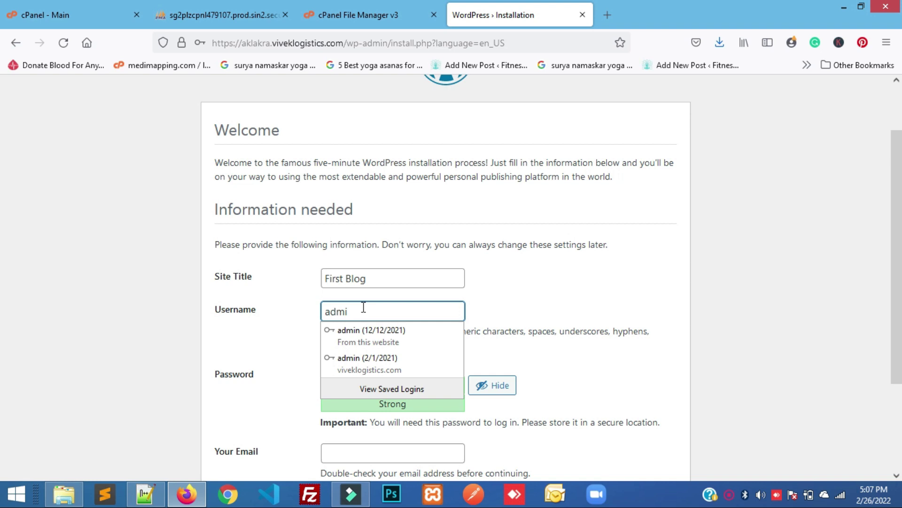
type("n")
key("Down")
key("Return")
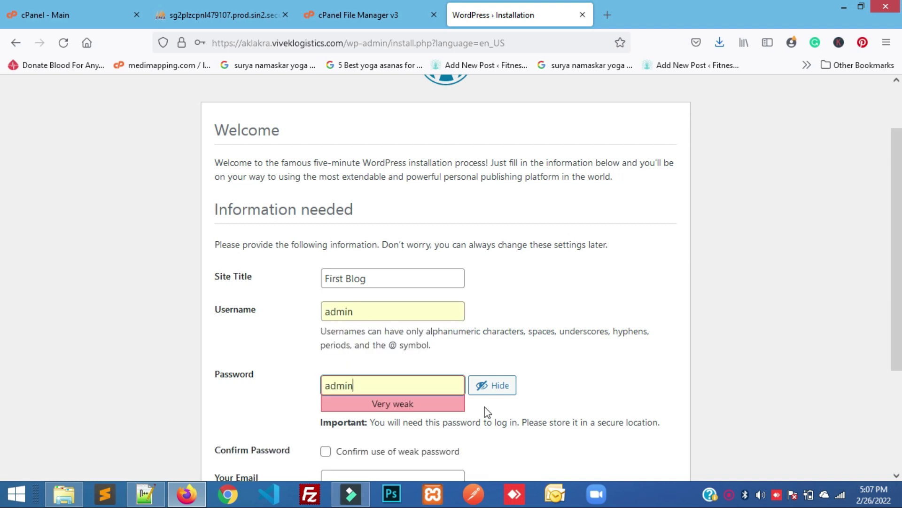
left_click(575, 399)
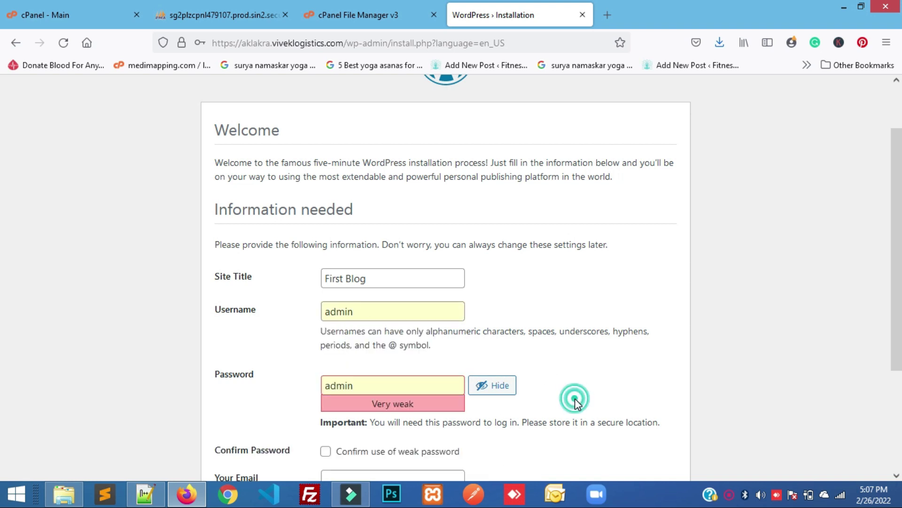
scroll(576, 399, "down", 3)
left_click(485, 305)
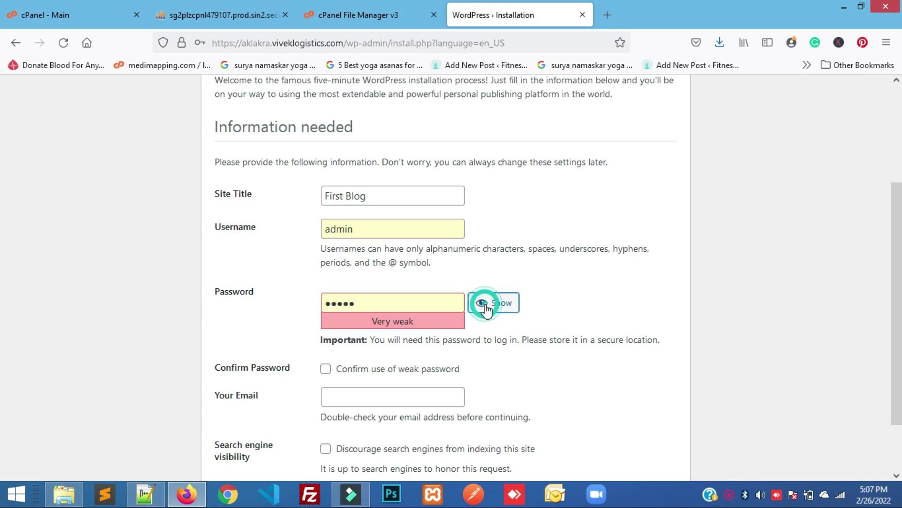
double_click(383, 307)
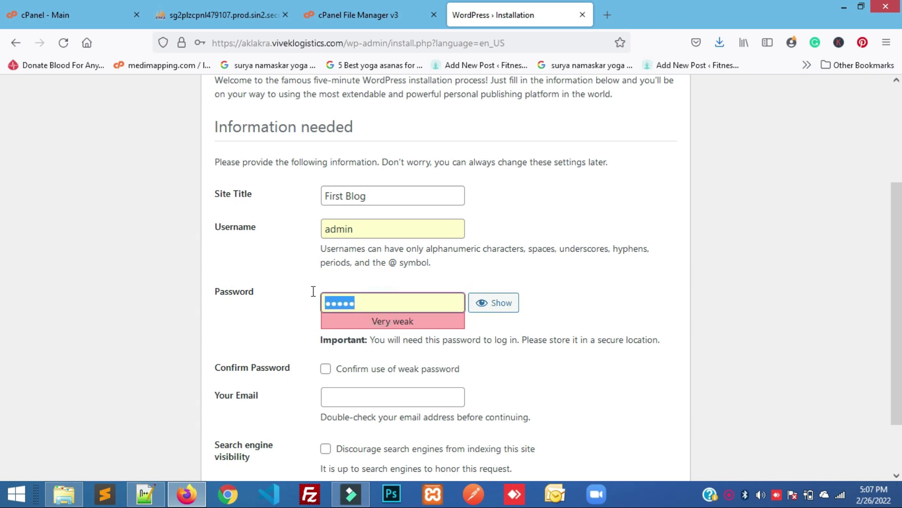
key("BackSpace")
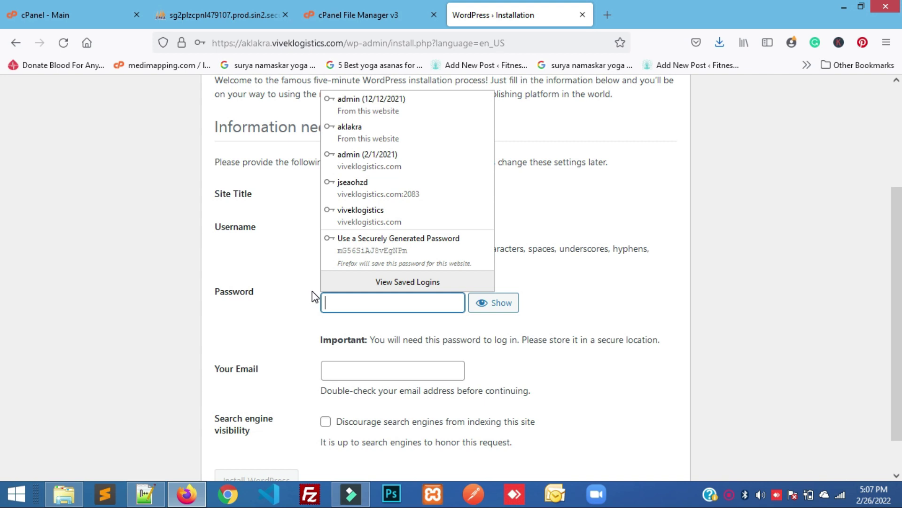
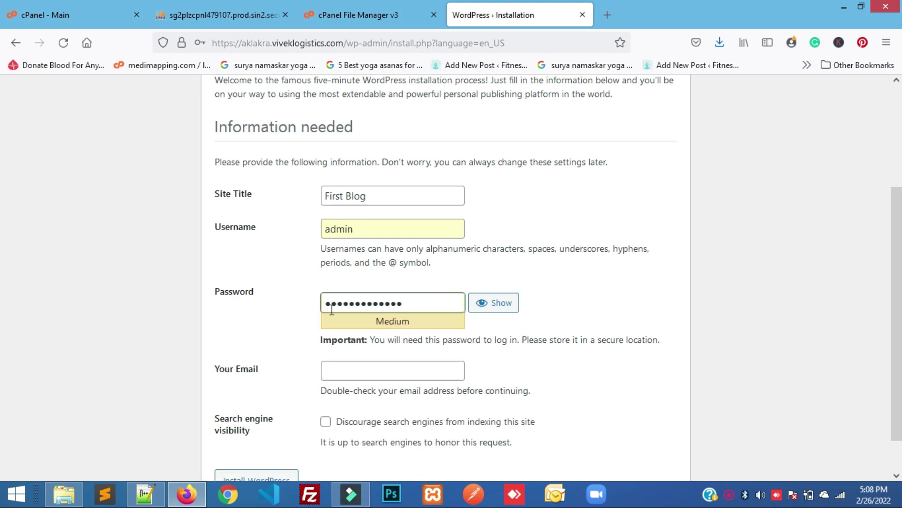
Fill in the administrator e-mail address and install WordPress
left_click(375, 362)
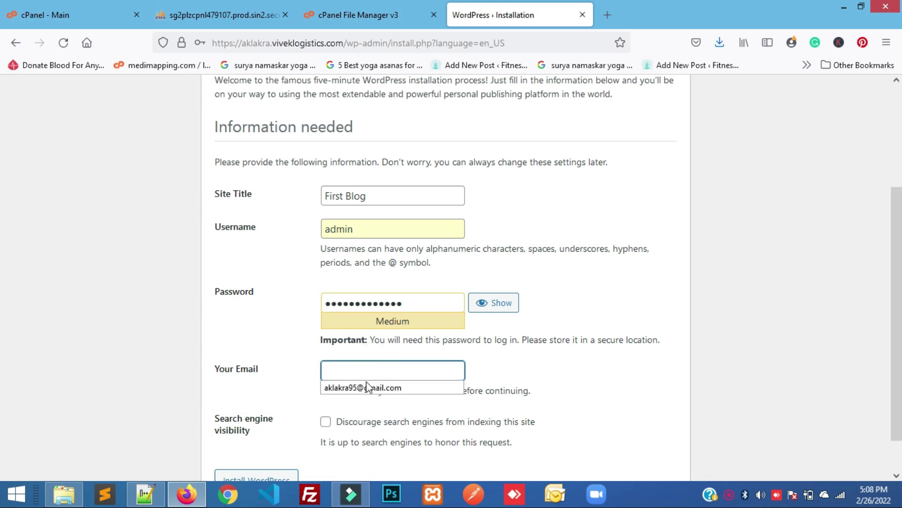
left_click(375, 388)
scroll(437, 389, "down", 1)
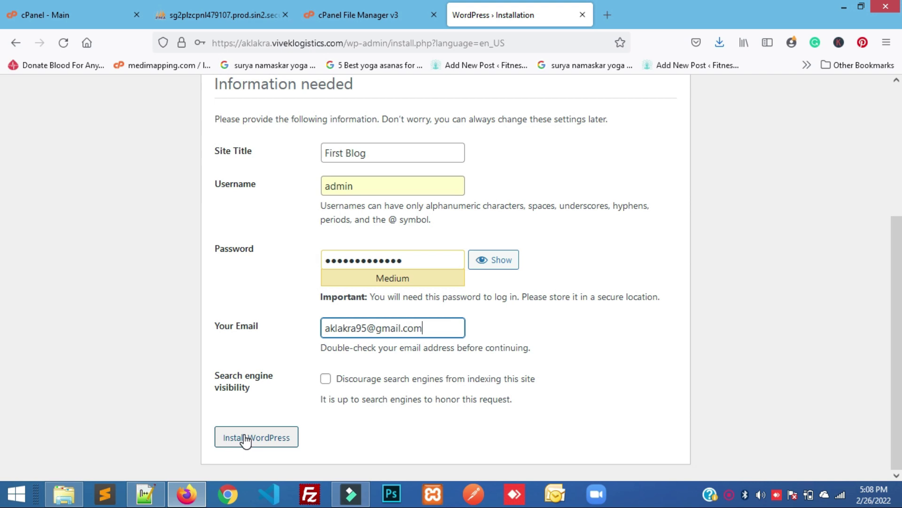
left_click(283, 438)
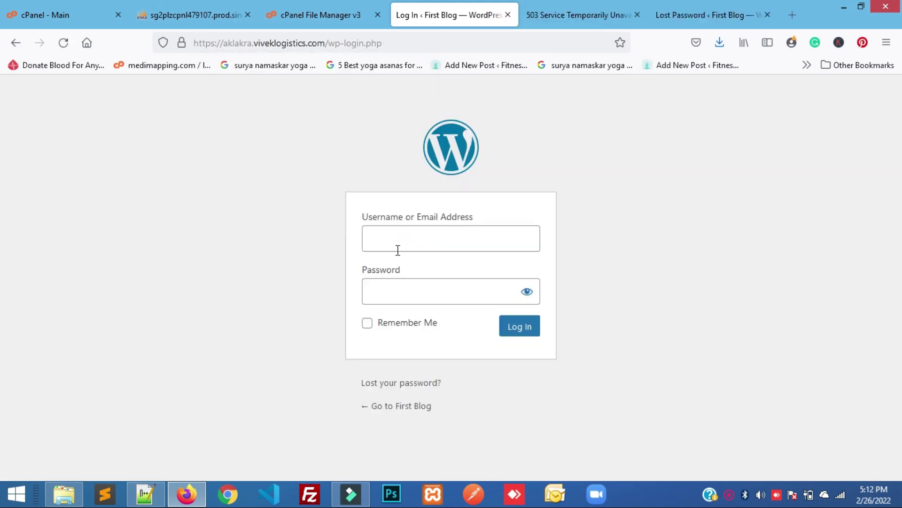
Log in as admin with the account password and decline Firefox's password update
left_click(399, 243)
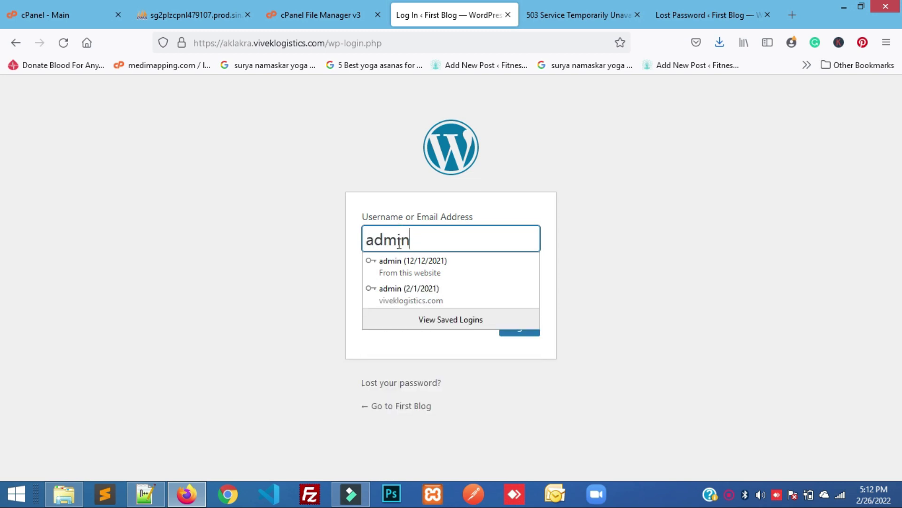
key("Tab")
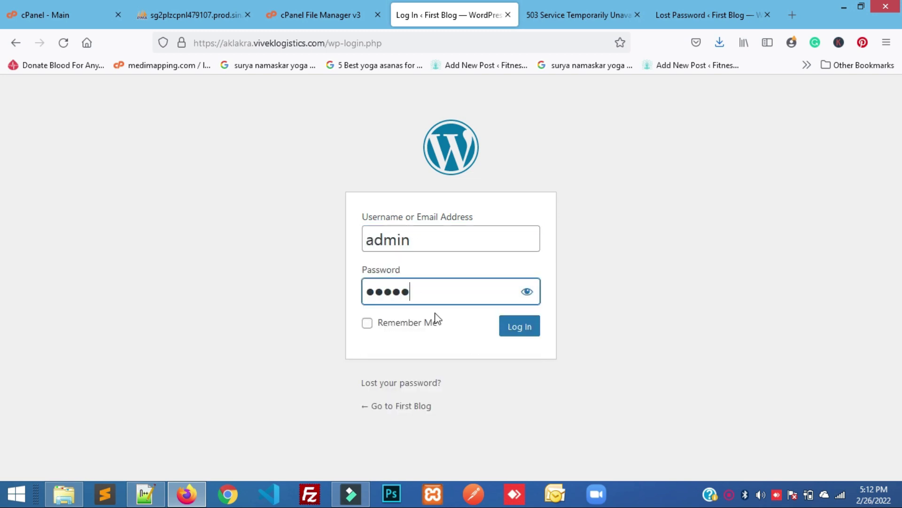
left_click_drag(425, 297, 343, 296)
key("ctrl+v")
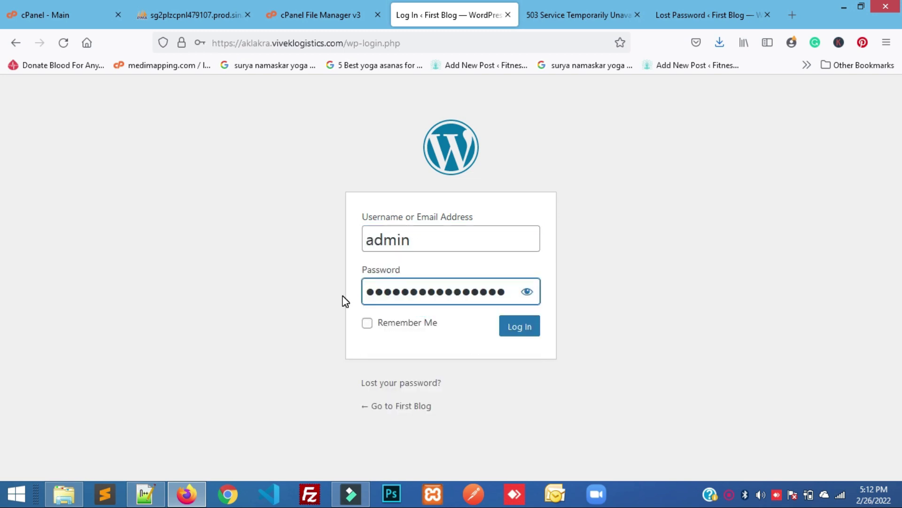
left_click(528, 332)
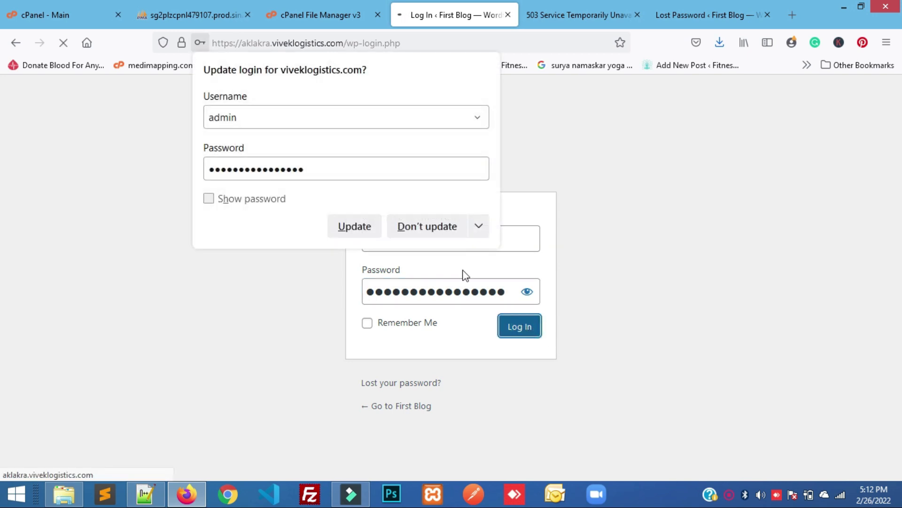
left_click(423, 230)
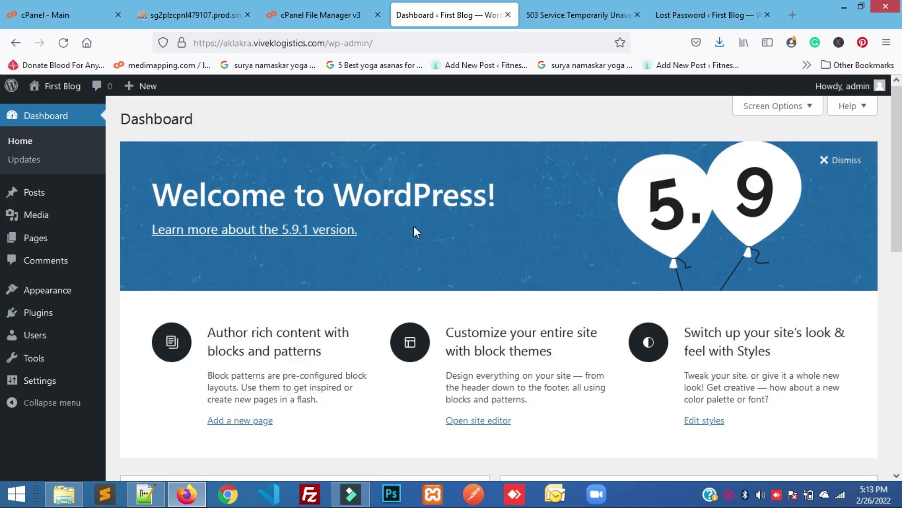
Open First Blog's Visit Site link in a new tab
scroll(110, 316, "down", 3)
scroll(111, 316, "up", 3)
mouse_move(44, 89)
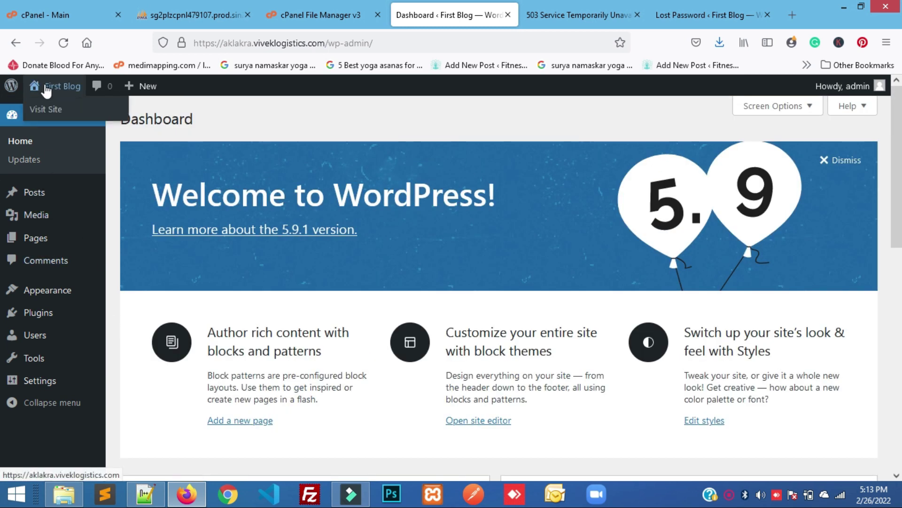
right_click(59, 110)
left_click(98, 118)
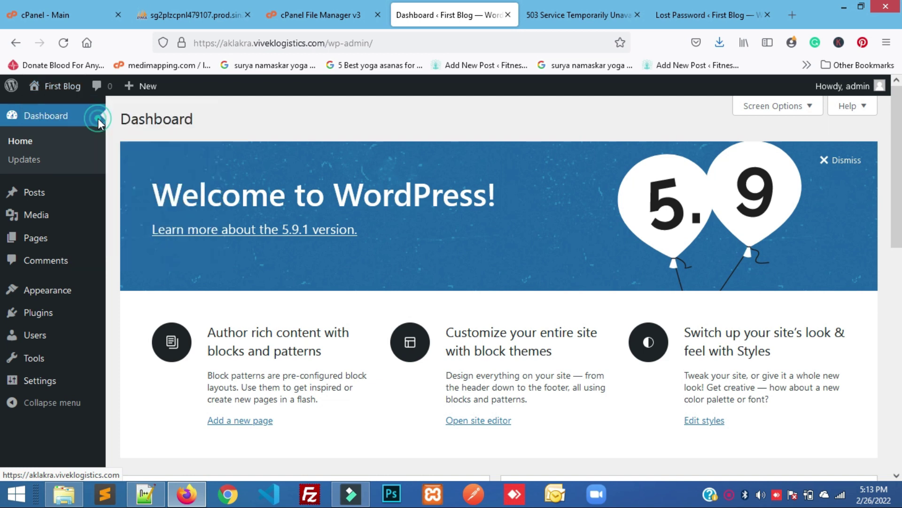
Close the stale 503 and Lost Password tabs, look over First Blog's front page, and return to the Dashboard
left_click(485, 16)
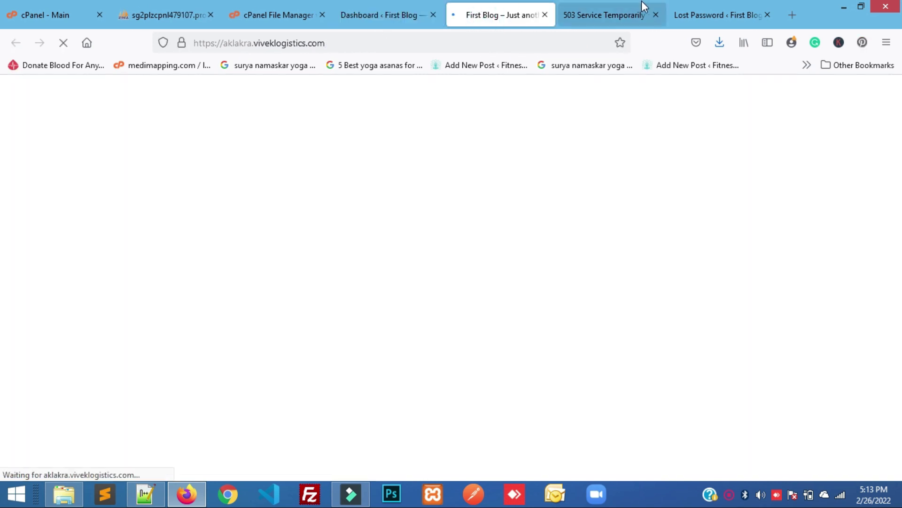
left_click(656, 15)
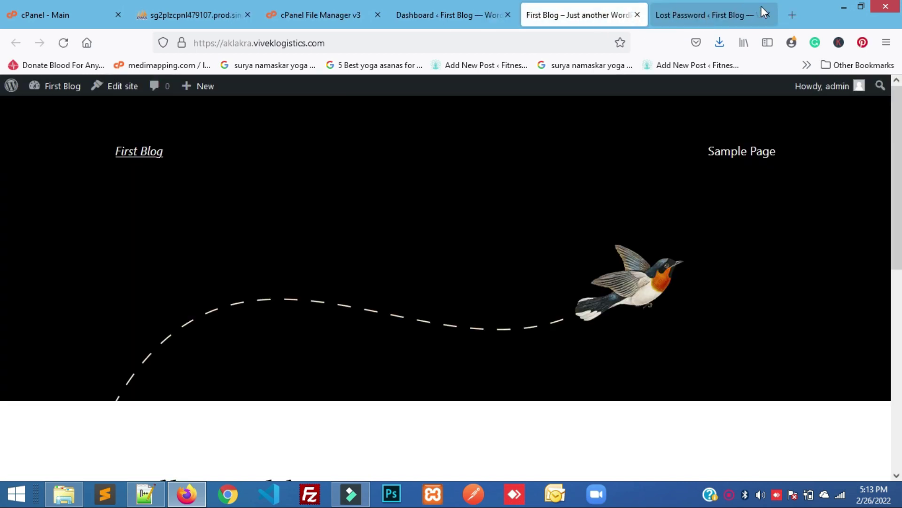
left_click(765, 14)
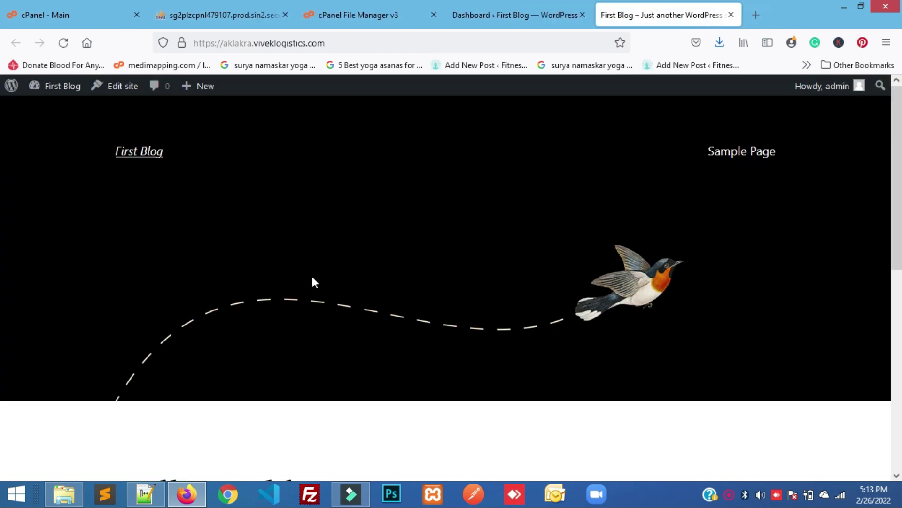
scroll(321, 288, "down", 5)
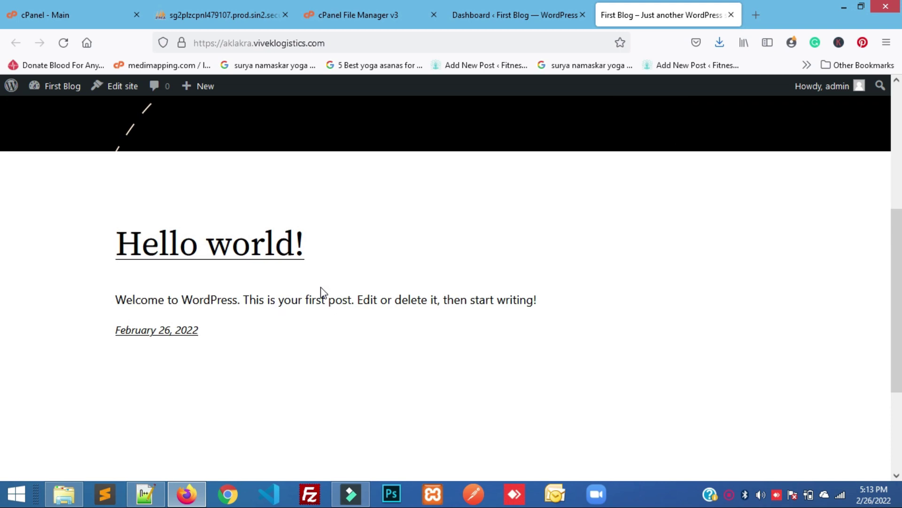
scroll(321, 287, "down", 3)
scroll(323, 293, "up", 8)
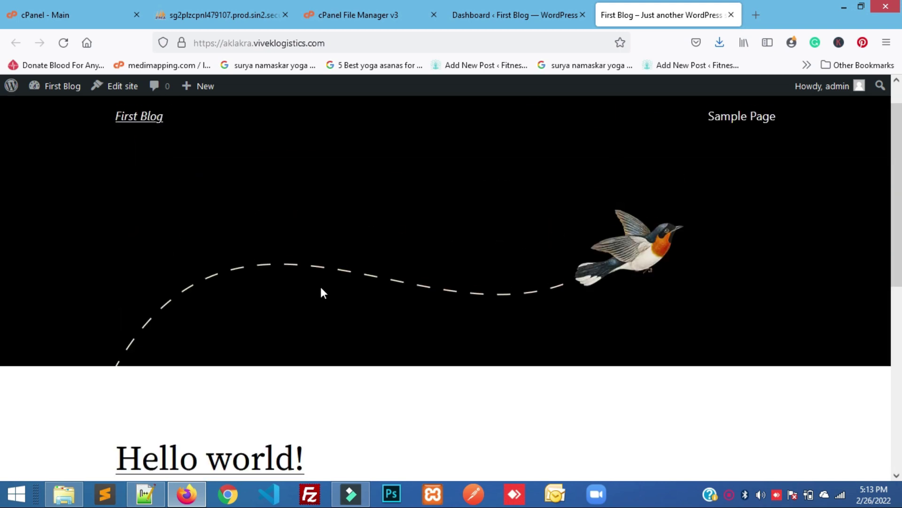
scroll(367, 321, "up", 1)
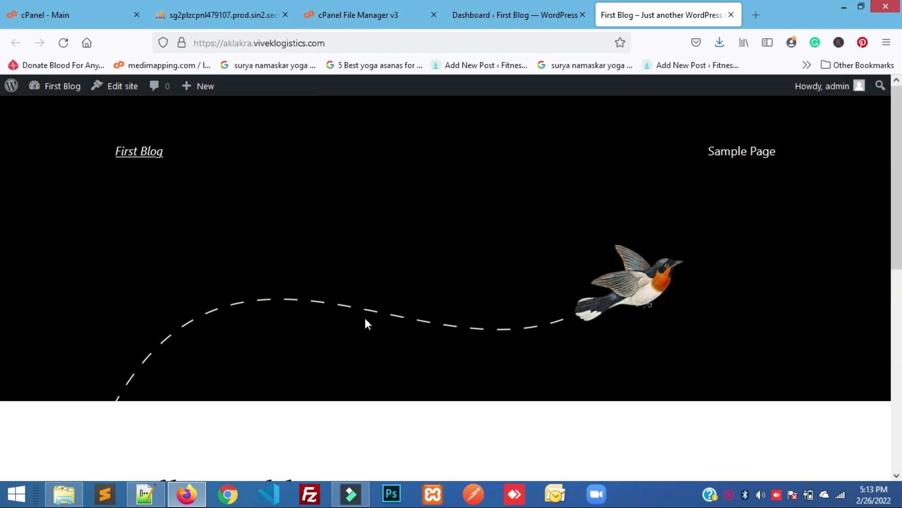
left_click(470, 15)
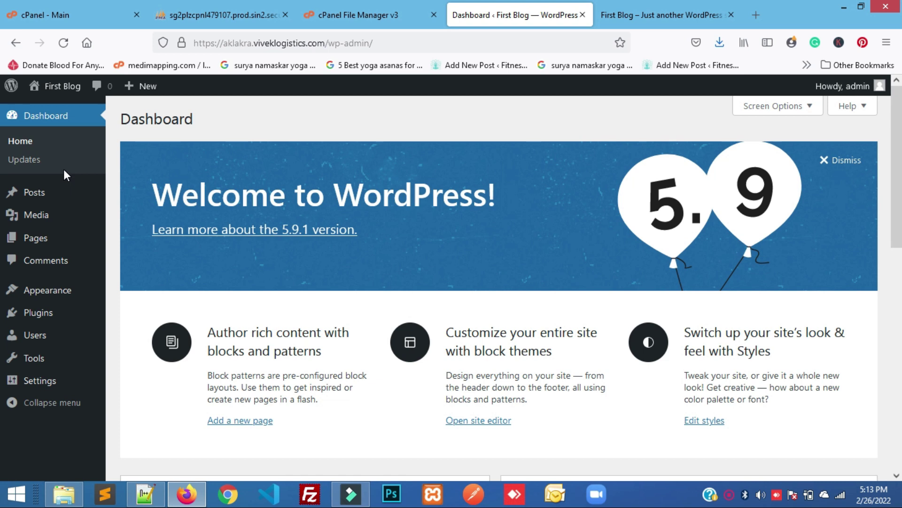
Open Appearance > Themes in a new tab and review Twenty Twenty-Two active beside two other themes
mouse_move(59, 198)
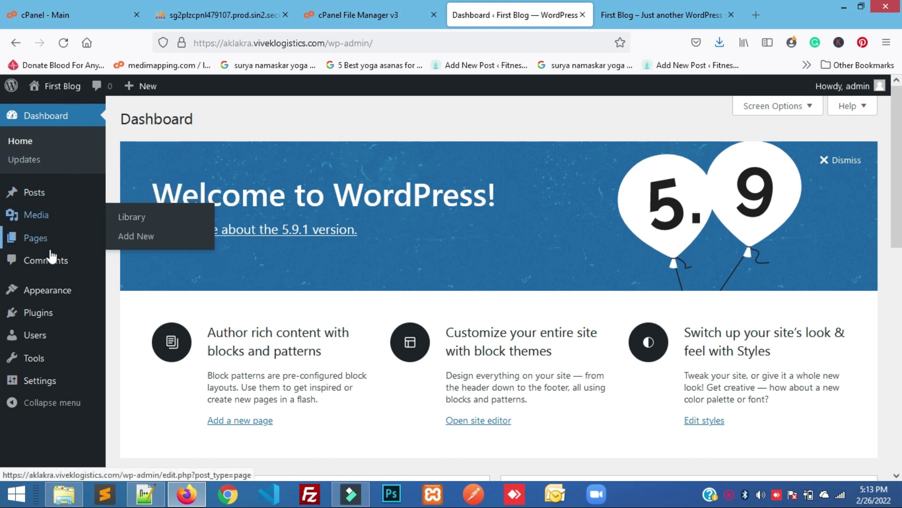
mouse_move(64, 308)
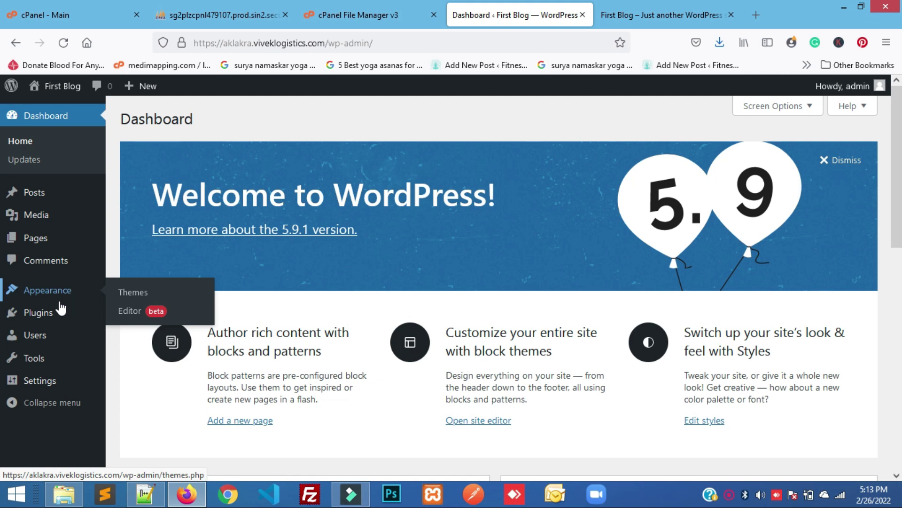
right_click(132, 293)
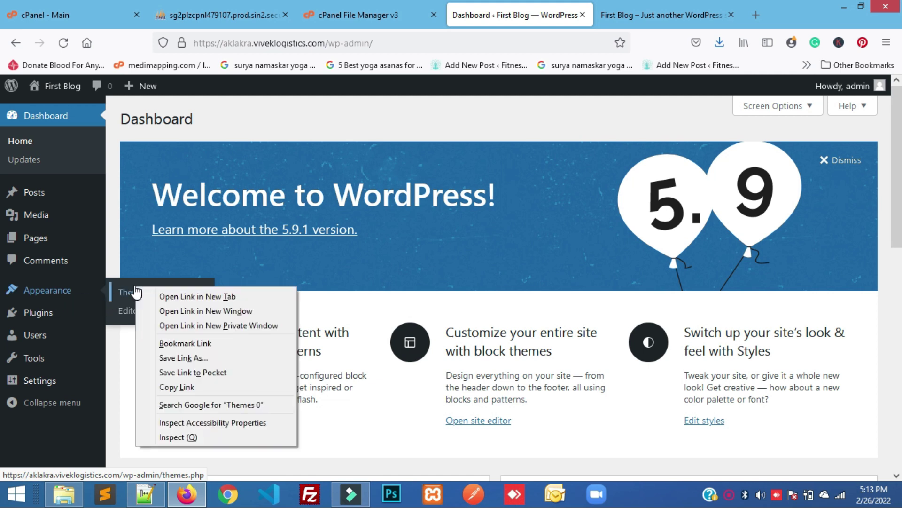
left_click(162, 296)
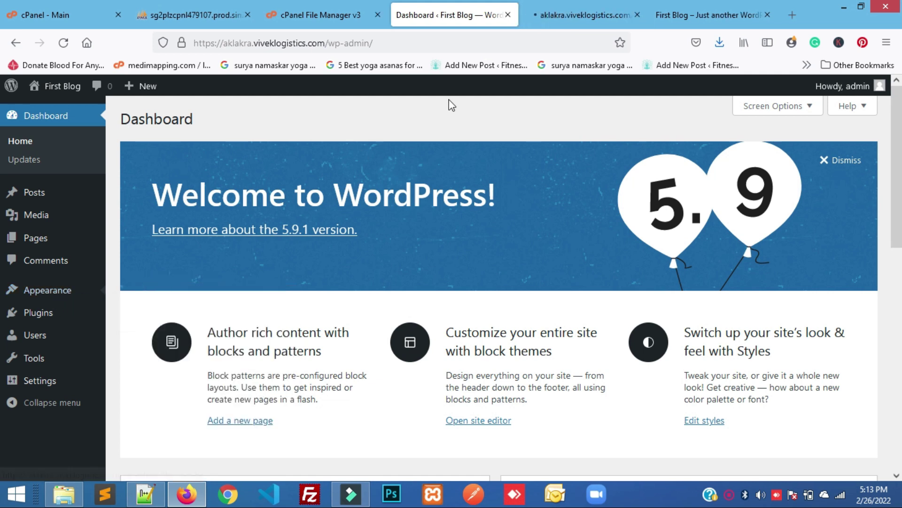
left_click(564, 19)
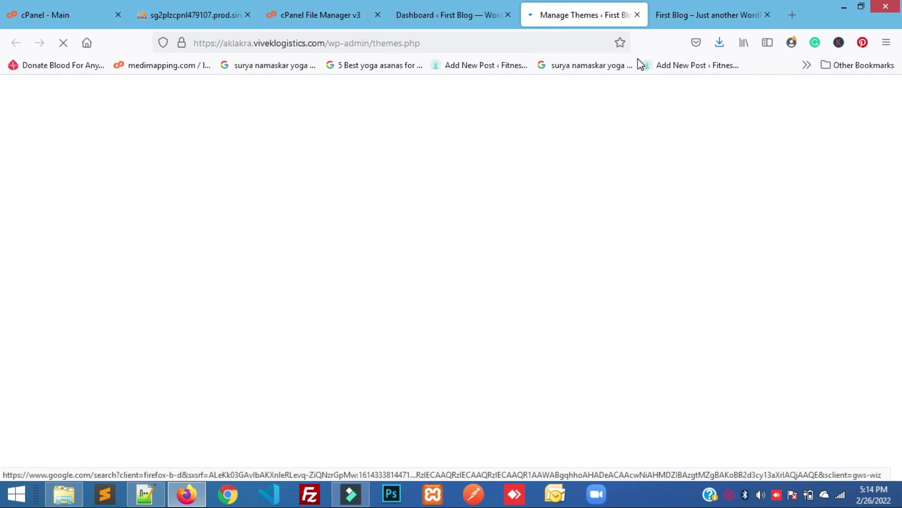
left_click(673, 10)
left_click(583, 6)
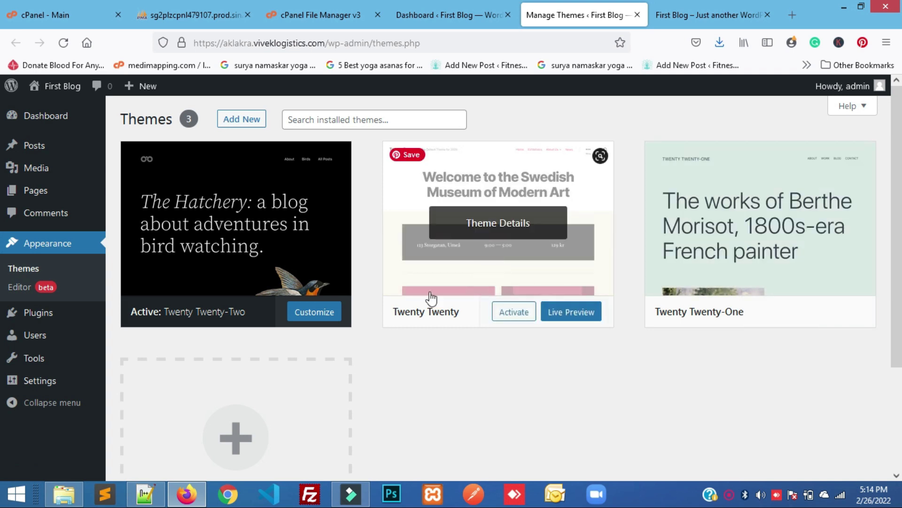
scroll(445, 345, "down", 2)
scroll(444, 341, "down", 1)
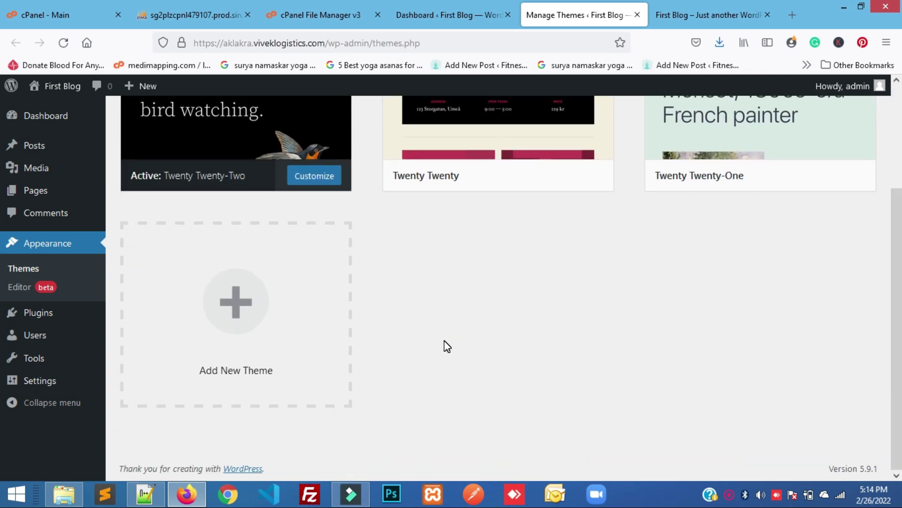
scroll(444, 340, "up", 3)
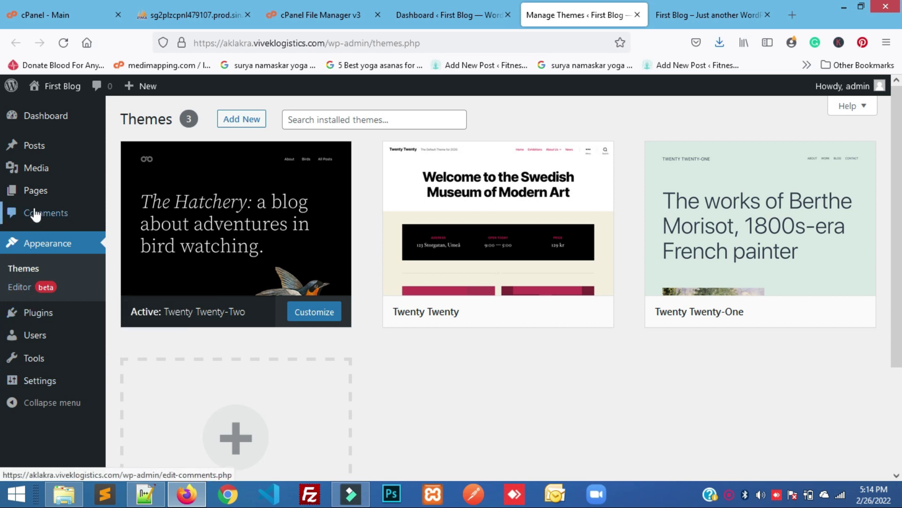
Look over the Posts, Media and Pages menus, comparing the front page with the themes page
mouse_move(38, 147)
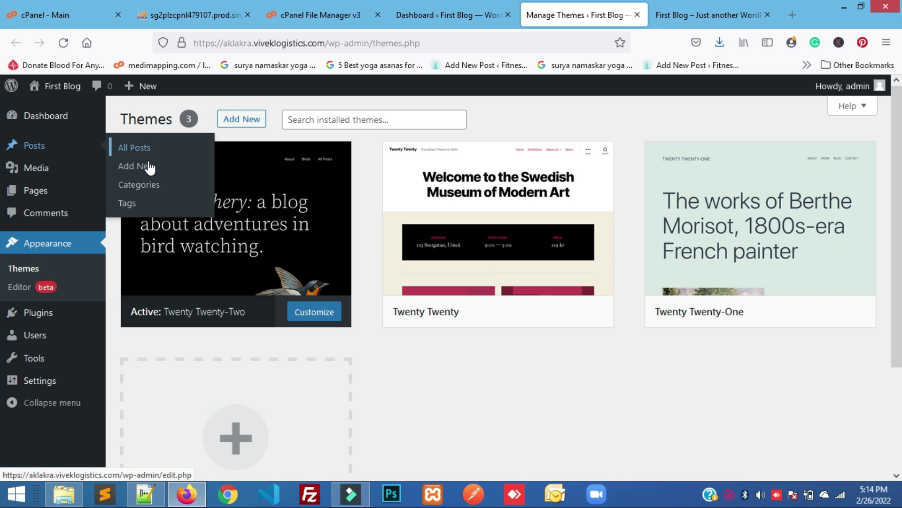
mouse_move(57, 172)
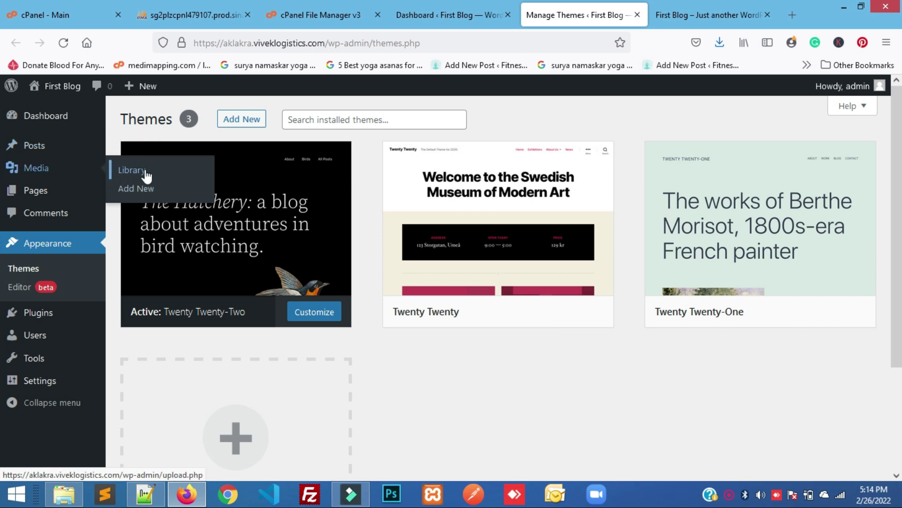
mouse_move(60, 190)
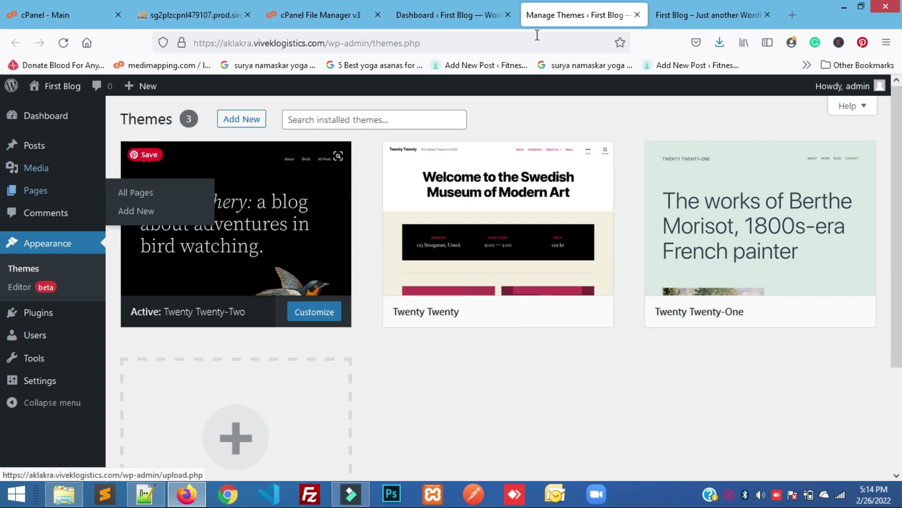
left_click(667, 14)
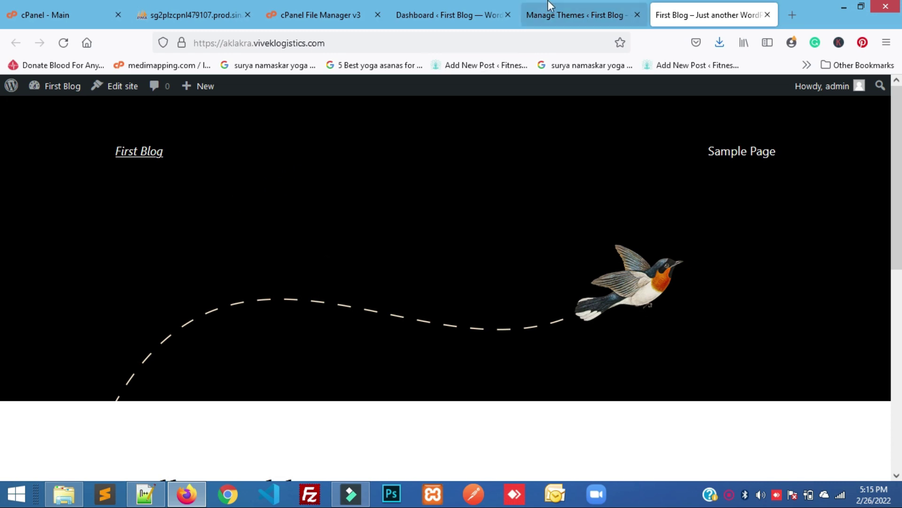
left_click(546, 14)
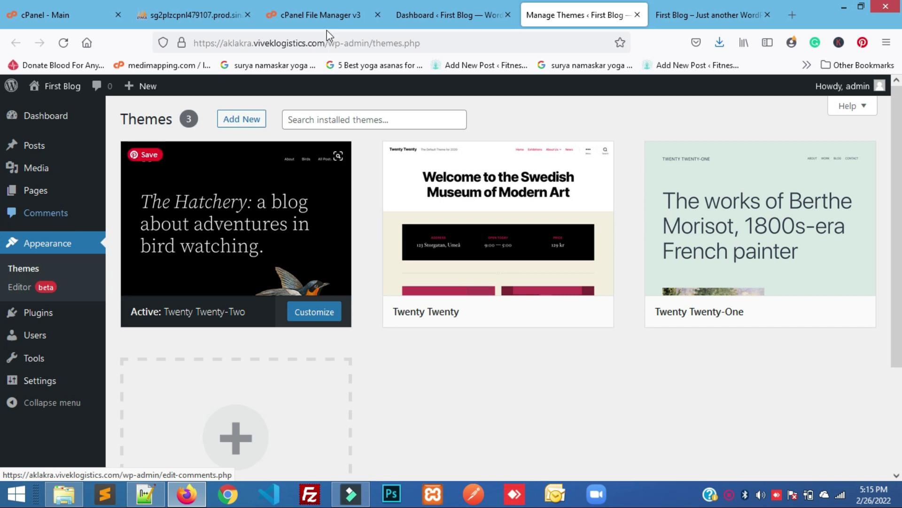
left_click(728, 10)
scroll(658, 204, "down", 4)
scroll(655, 221, "up", 4)
left_click(576, 4)
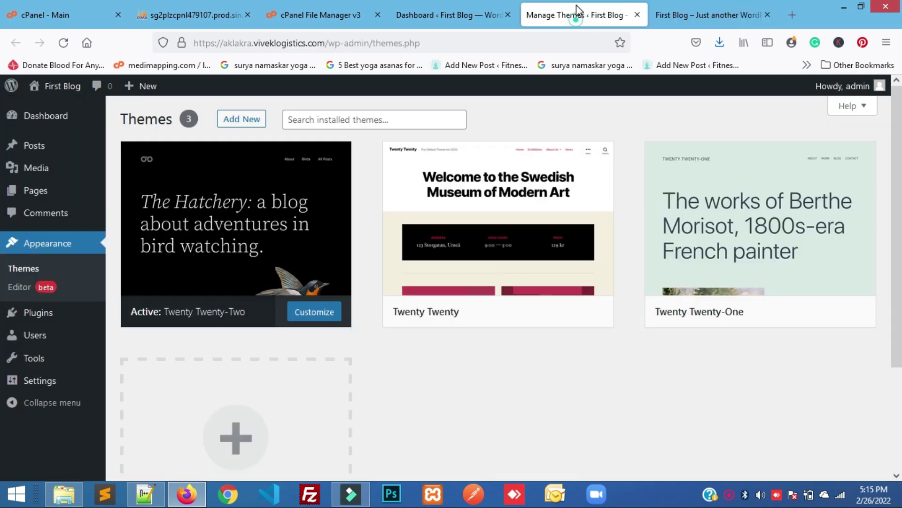
Look over the Plugins, Users, Tools and Settings menus, then return to First Blog's front page
mouse_move(14, 311)
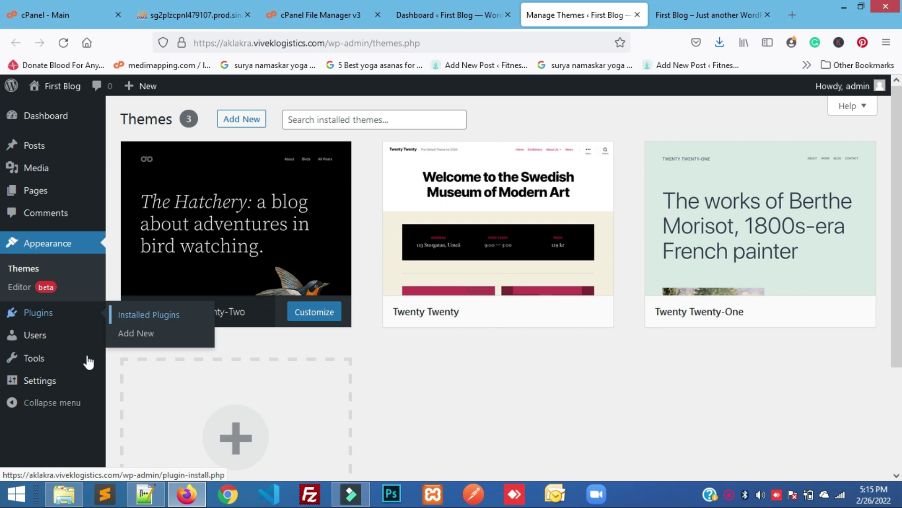
mouse_move(44, 342)
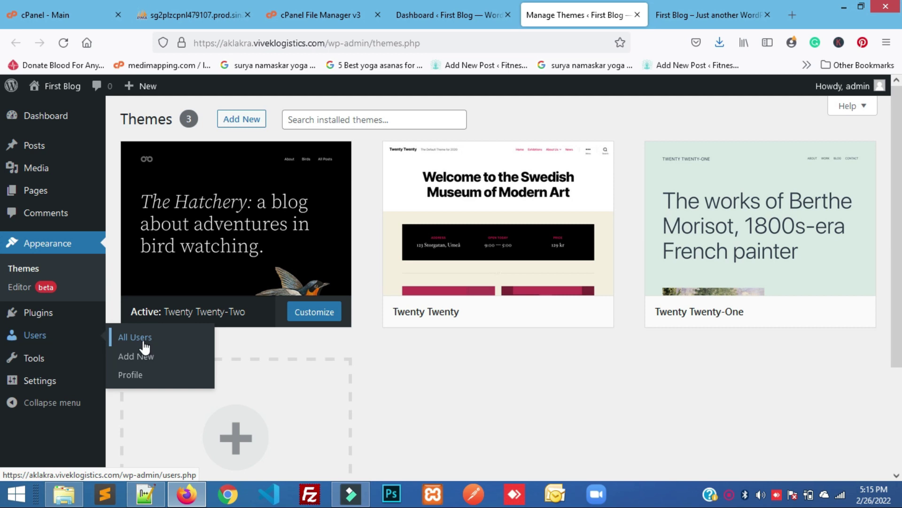
mouse_move(18, 362)
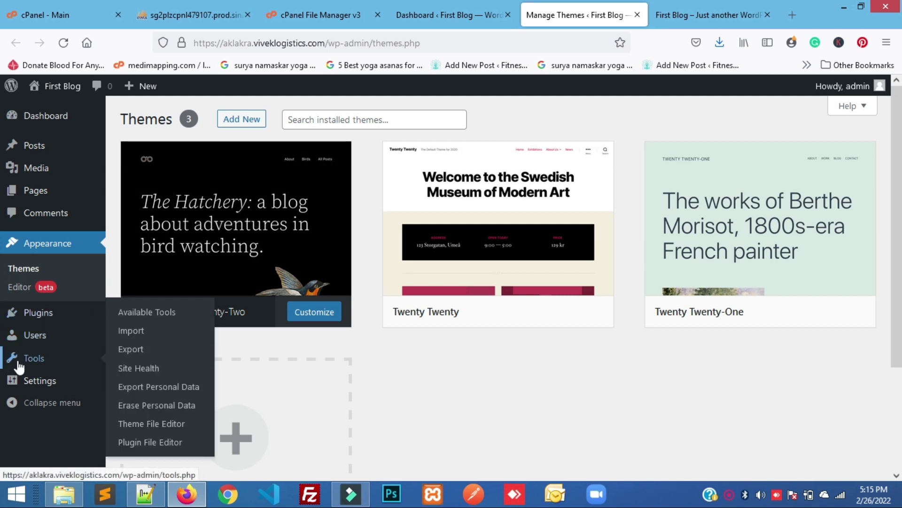
mouse_move(43, 386)
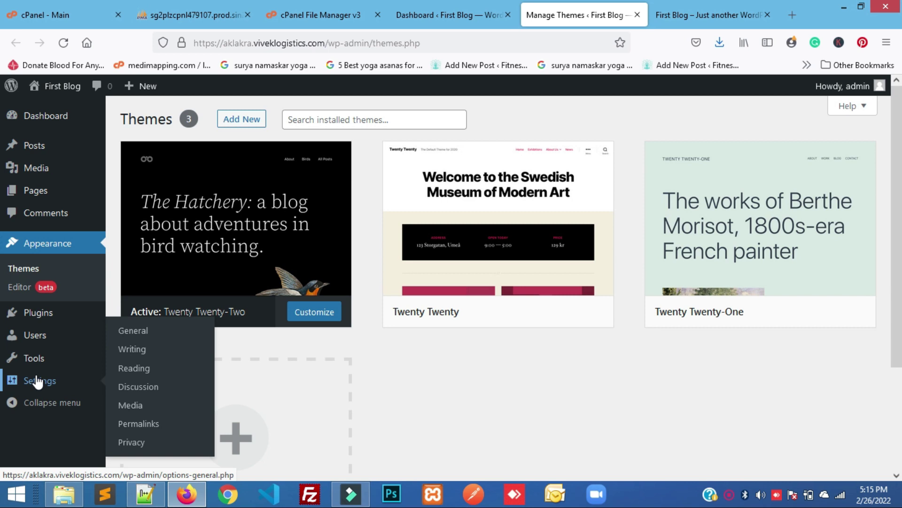
left_click(672, 15)
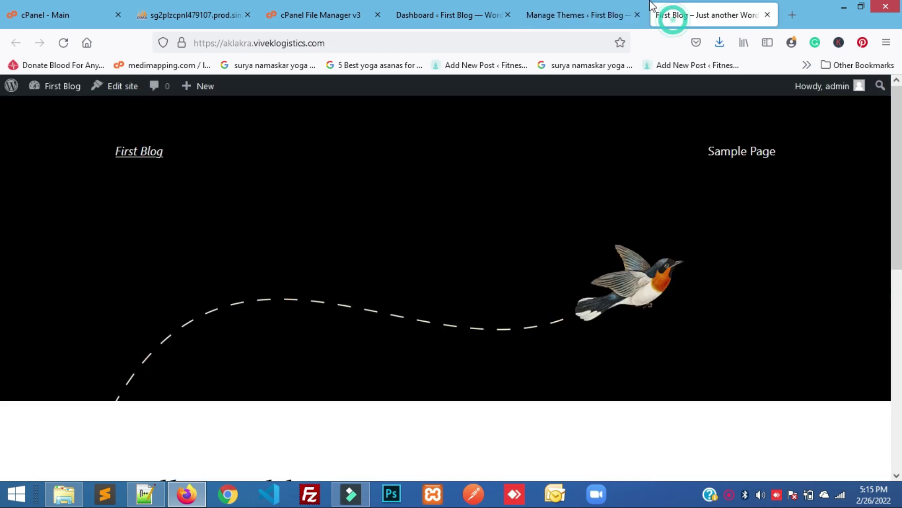
Go to the site's /wp-admin address to load the WordPress admin area
left_click(276, 42)
left_click(396, 38)
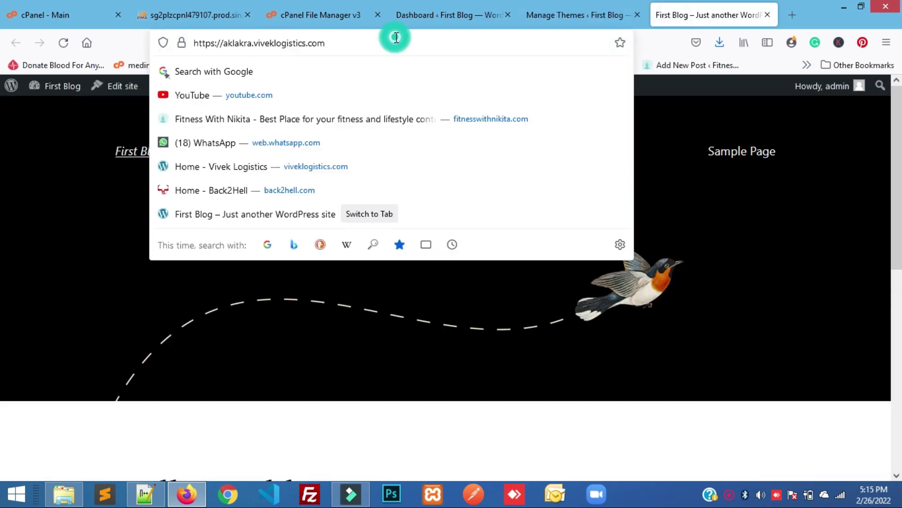
left_click(137, 46)
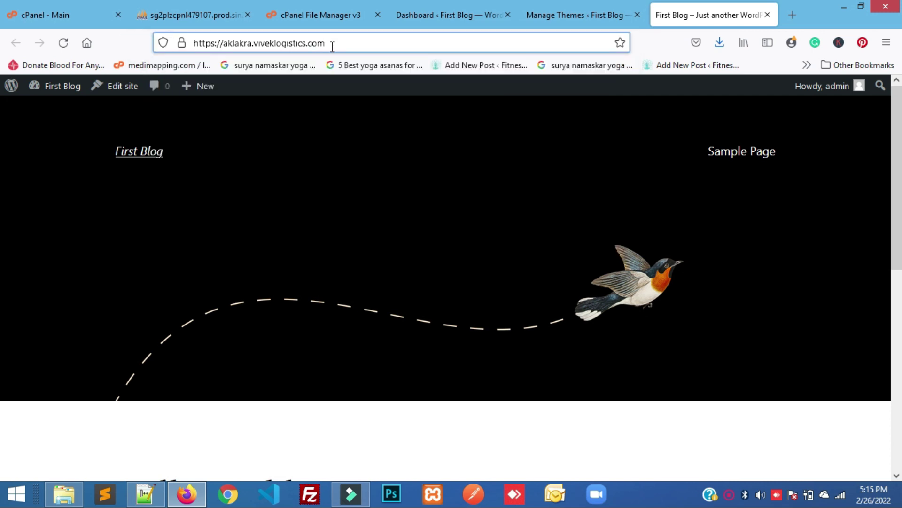
type("/wp")
key("BackSpace")
key("BackSpace")
key("BackSpace")
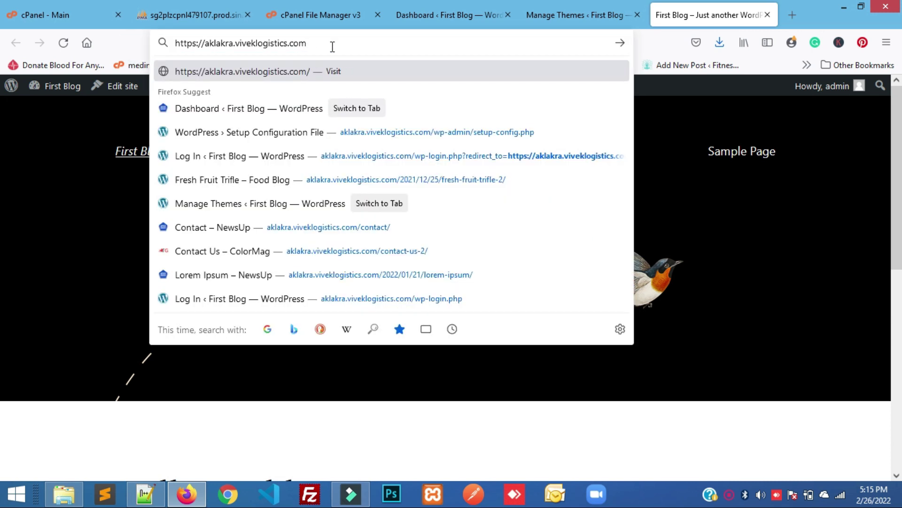
type("/wp-admi")
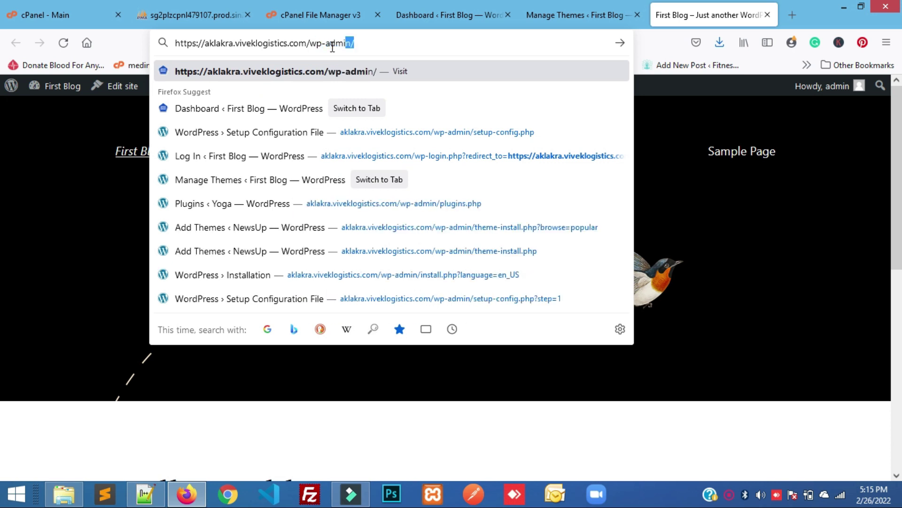
type("n")
key("Return")
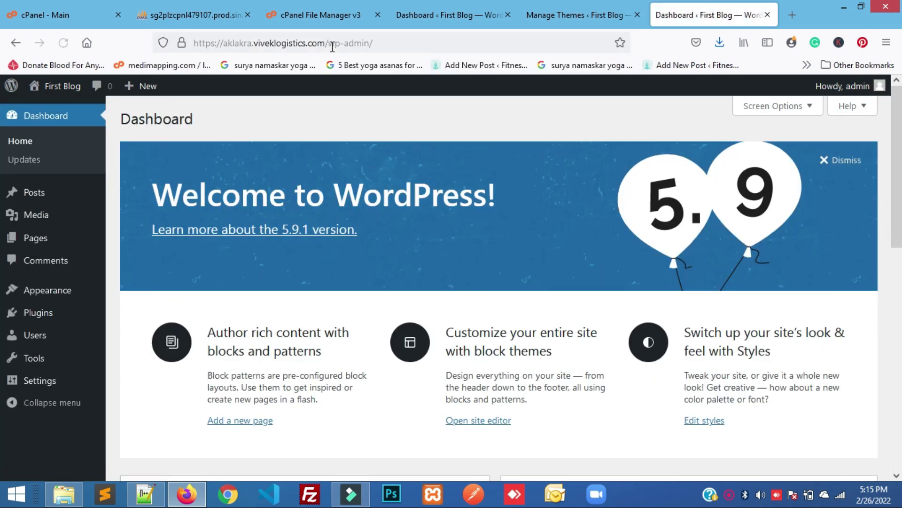
Log the admin out from the Howdy, admin menu and close the login tab
left_click(869, 92)
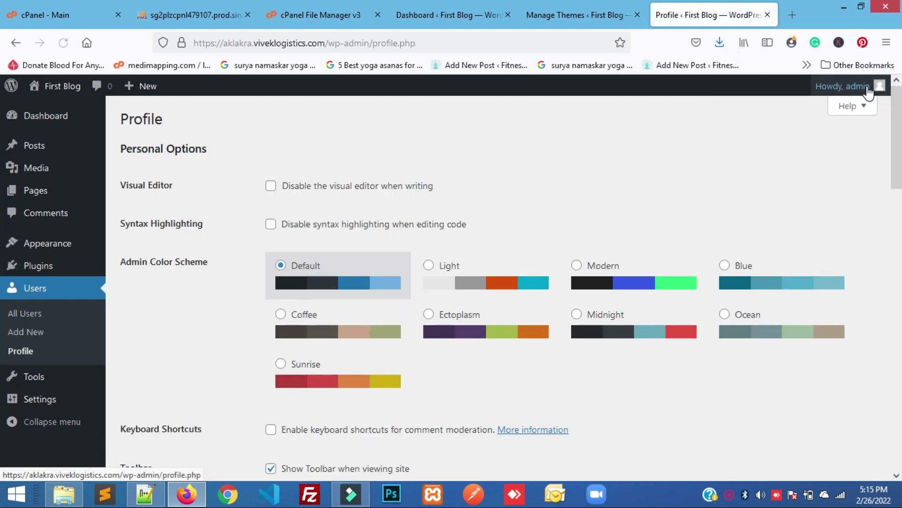
mouse_move(870, 91)
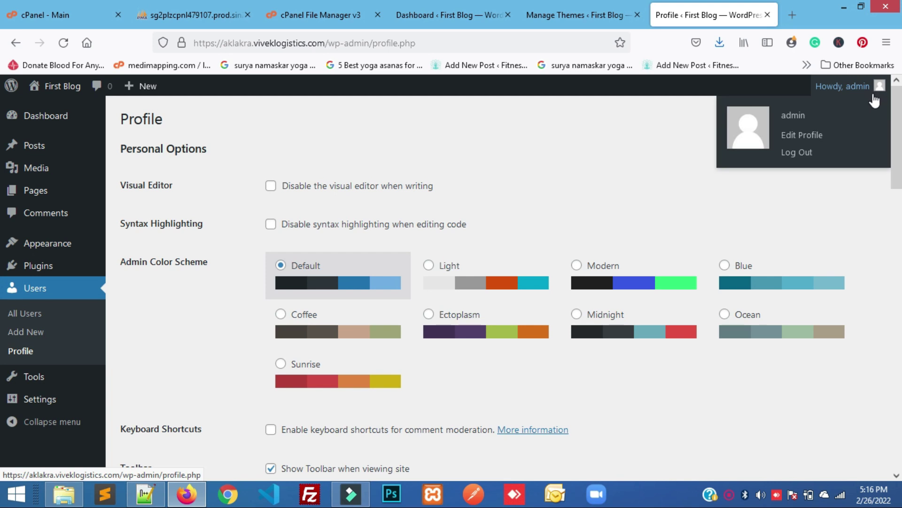
left_click(786, 154)
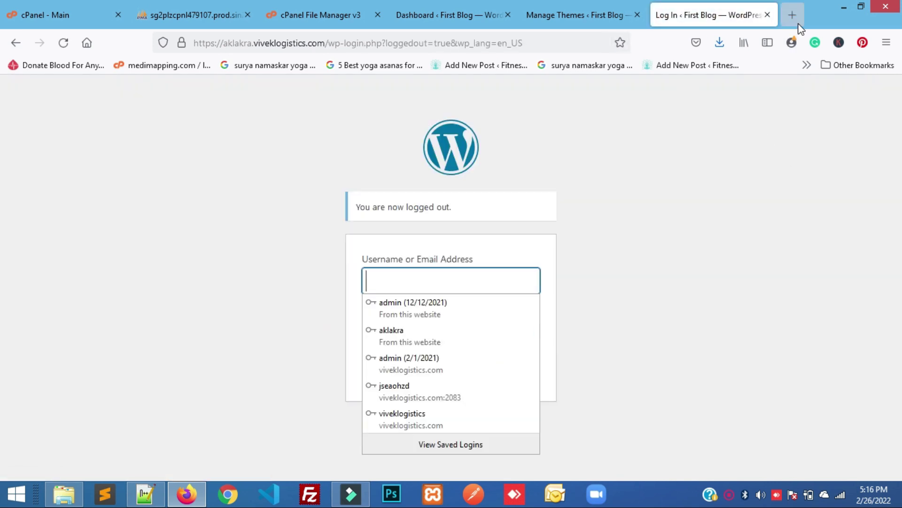
left_click(767, 15)
In a new tab, load the blog's front page, then its /wp-admin login page
left_click(767, 15)
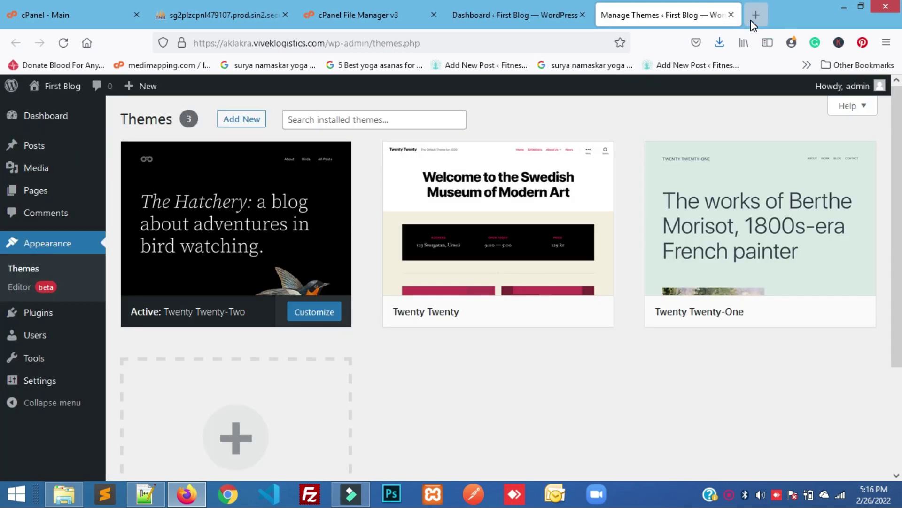
left_click(751, 21)
type("aklakra.viveklogistics.com/")
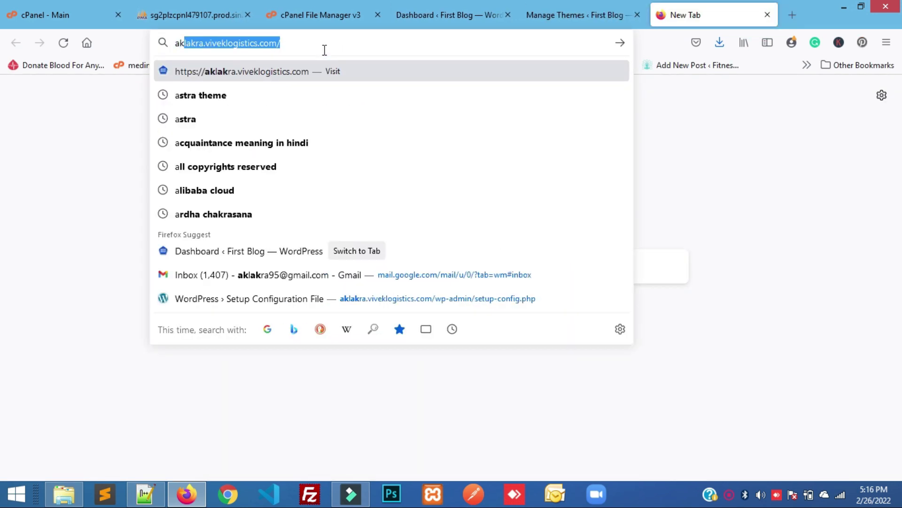
key("Right")
key("Return")
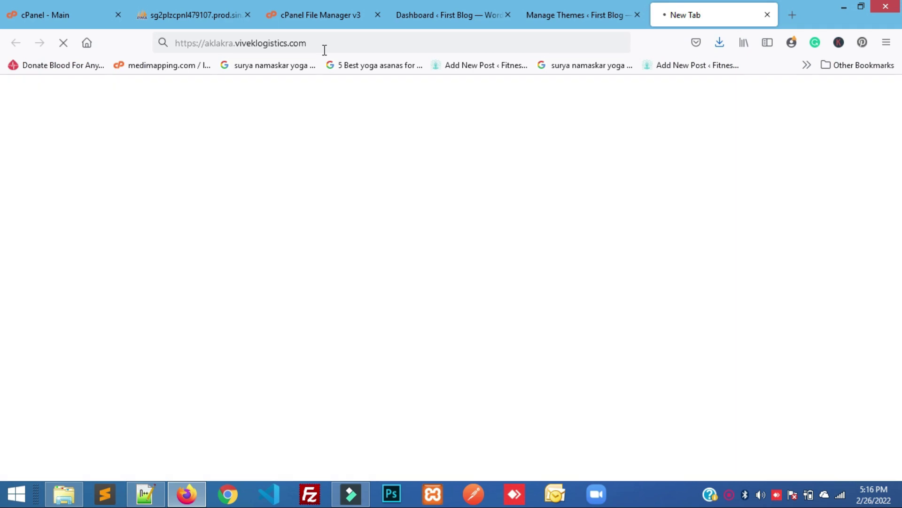
left_click(333, 48)
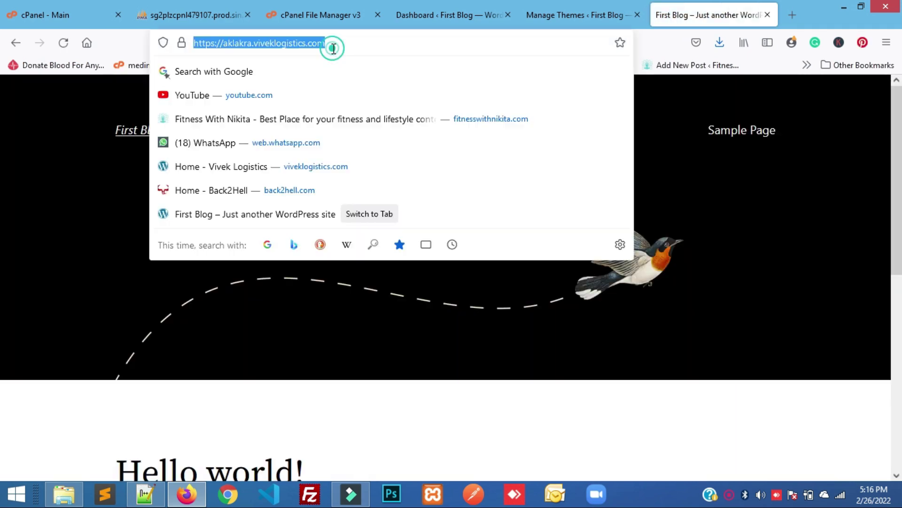
key("End")
type("/wp")
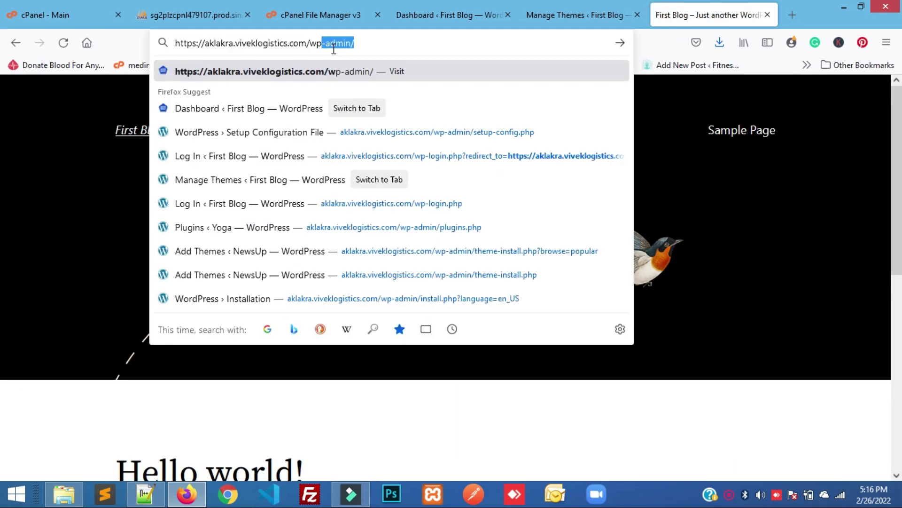
key("Return")
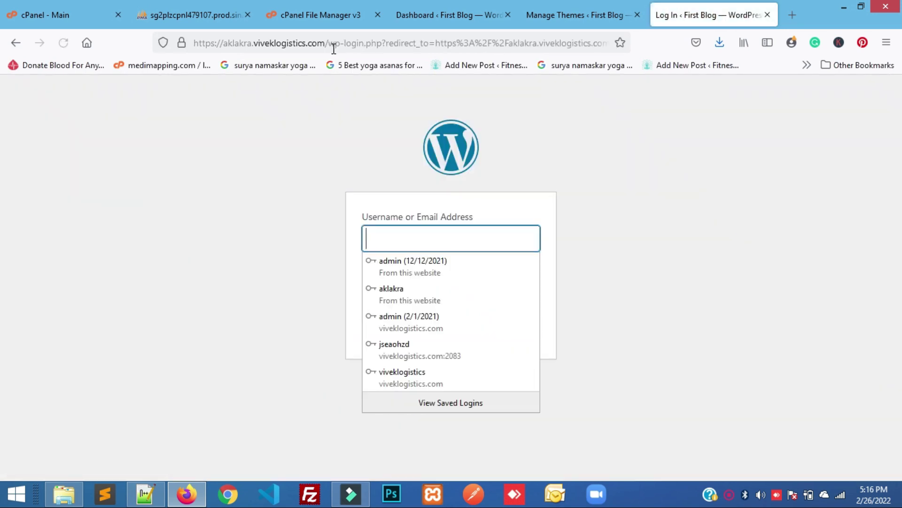
Log in as admin with the account password and Remember Me on, declining saving the login
left_click(380, 234)
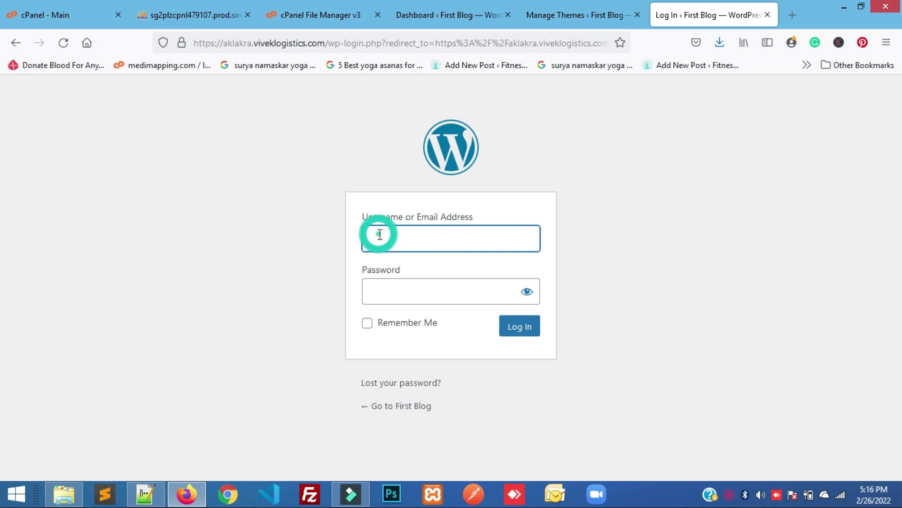
type("admin")
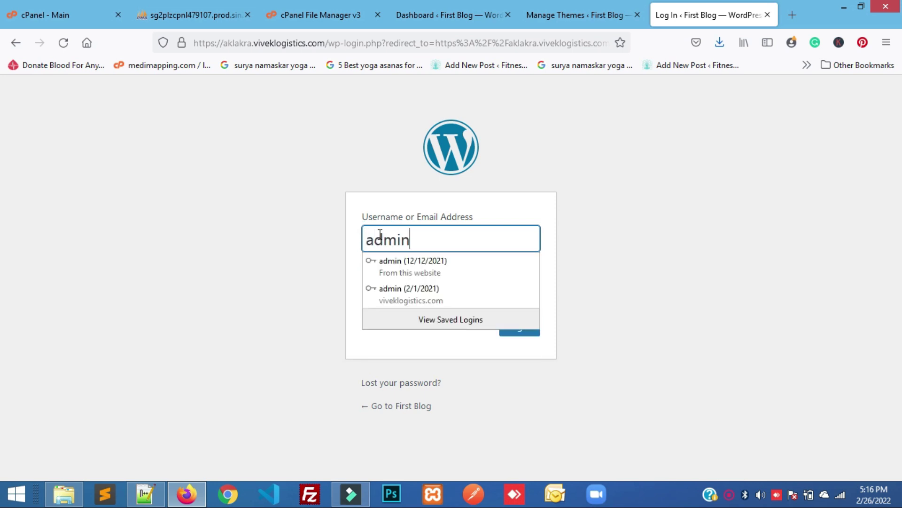
key("Tab")
key("ctrl+a")
key("ctrl+v")
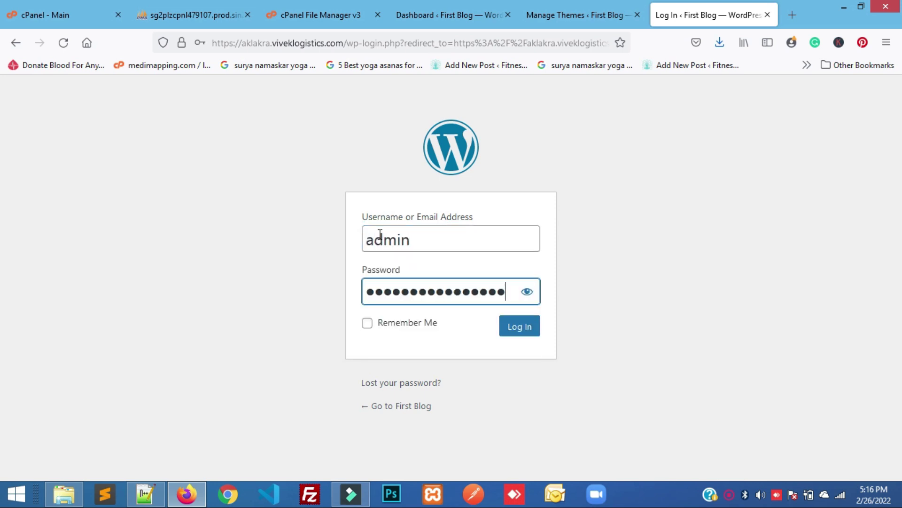
left_click(368, 323)
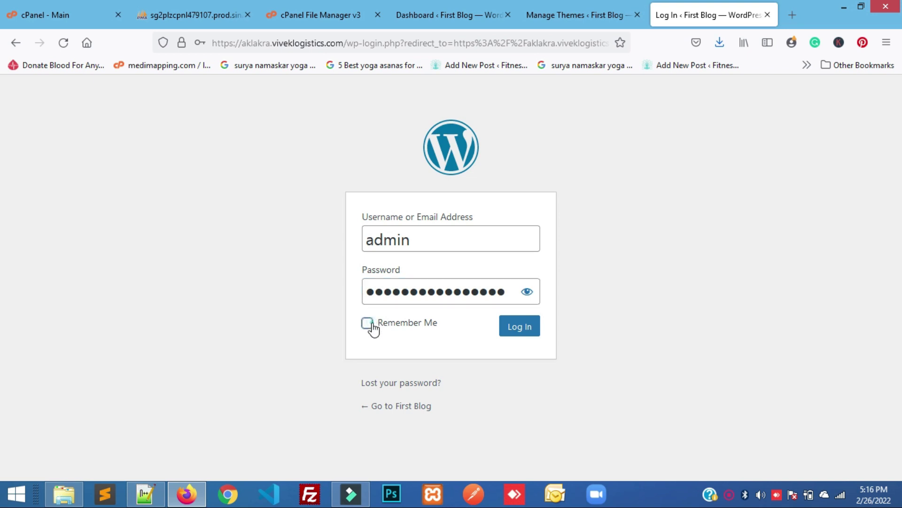
left_click(524, 332)
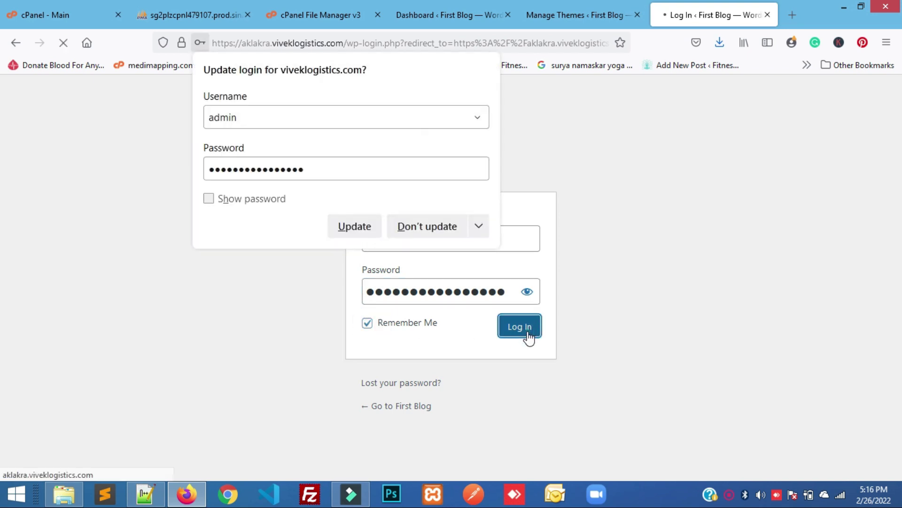
left_click(428, 227)
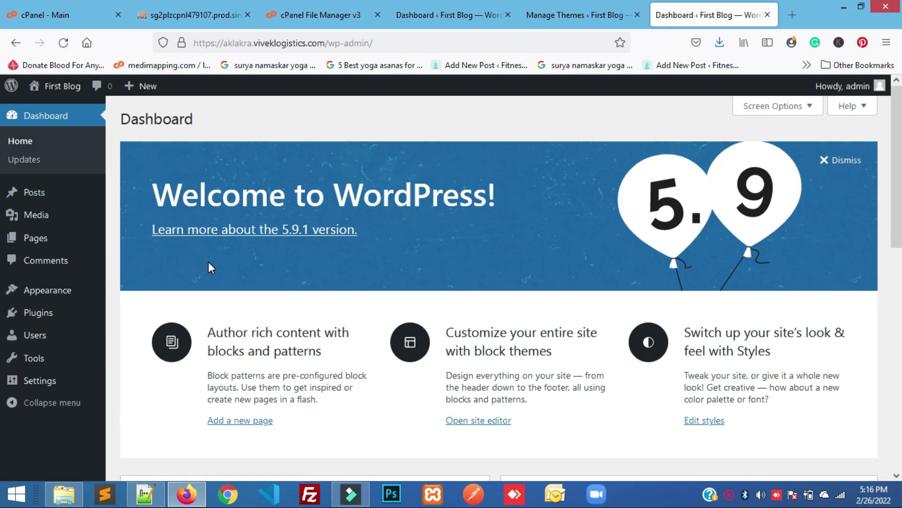
Open Visit Site from the First Blog menu in a new tab and scroll the live front page
scroll(270, 366, "down", 4)
scroll(272, 369, "up", 4)
mouse_move(64, 87)
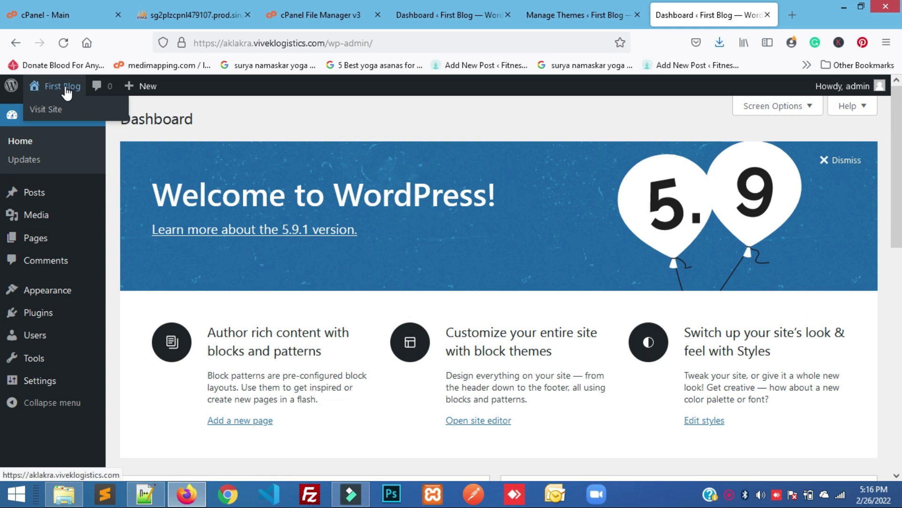
right_click(58, 114)
left_click(105, 122)
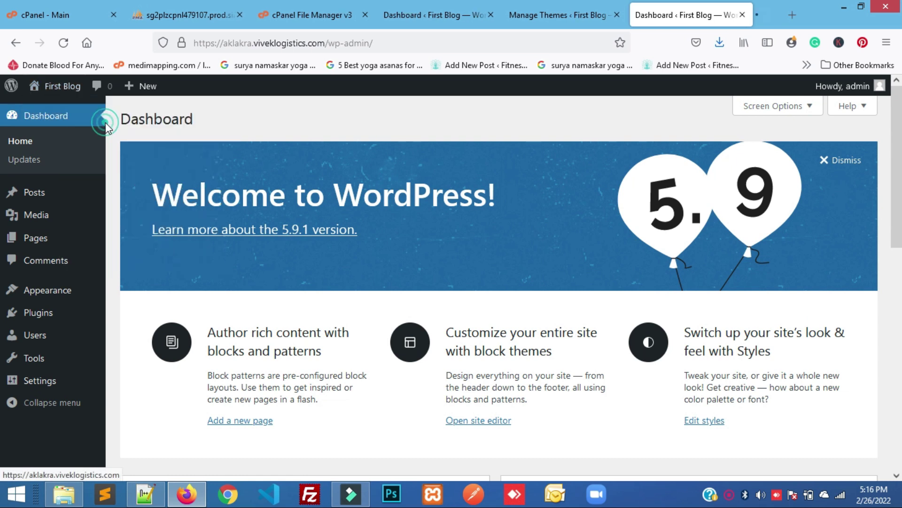
left_click(687, 14)
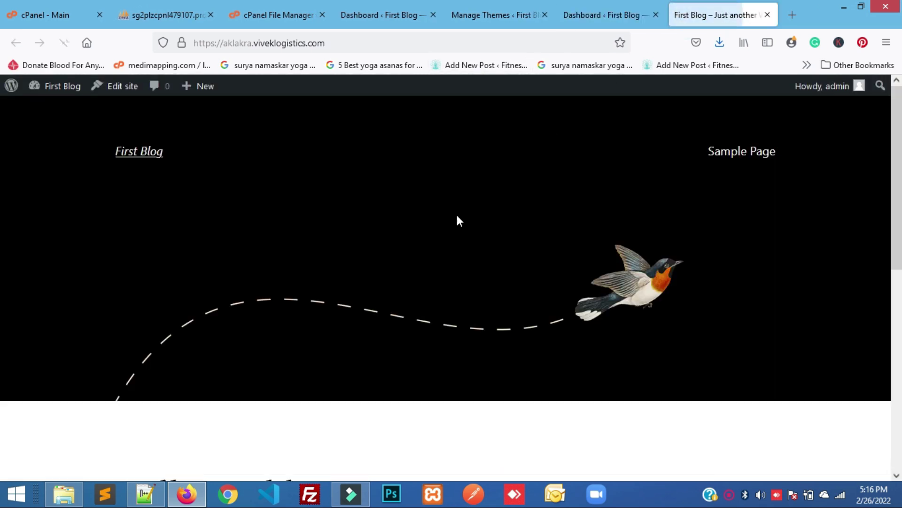
scroll(443, 246, "down", 3)
scroll(443, 236, "up", 3)
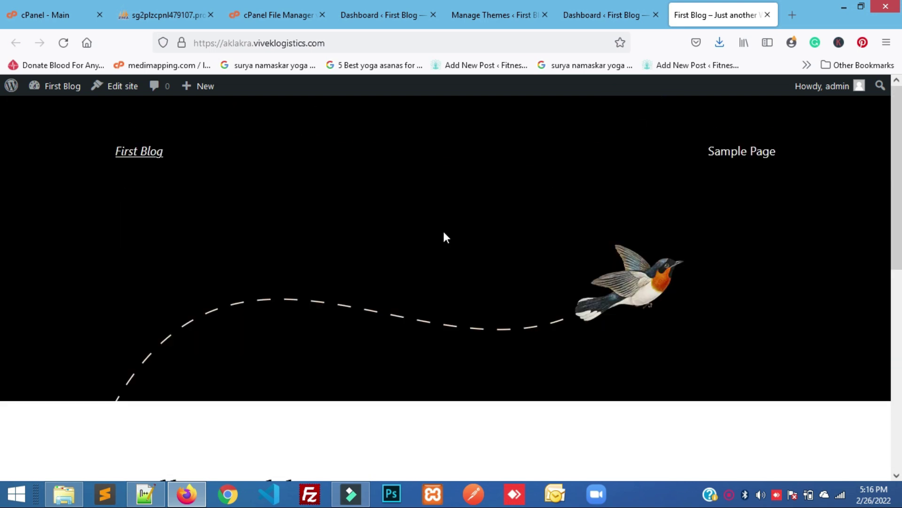
scroll(600, 189, "down", 5)
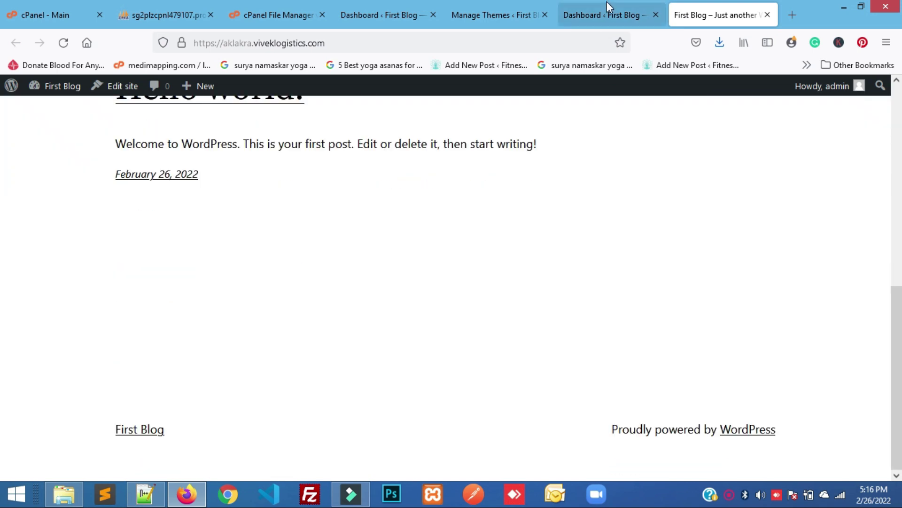
scroll(617, 235, "up", 5)
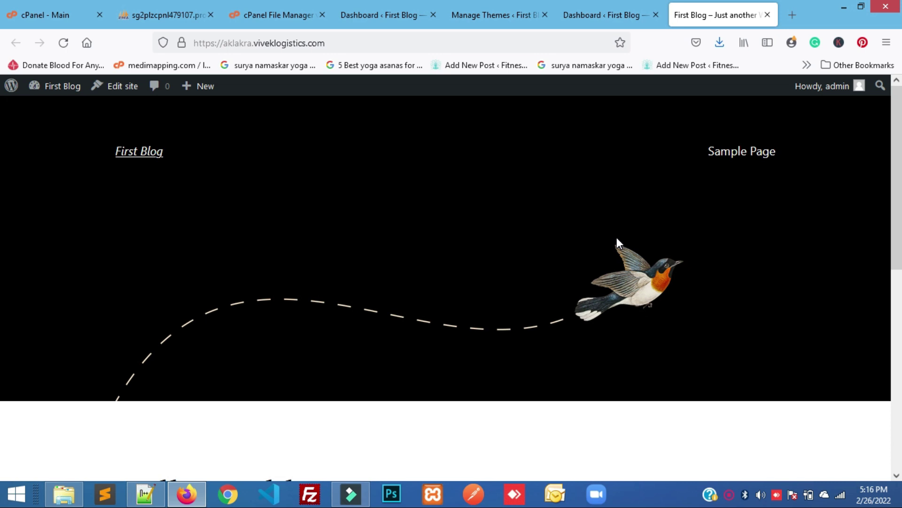